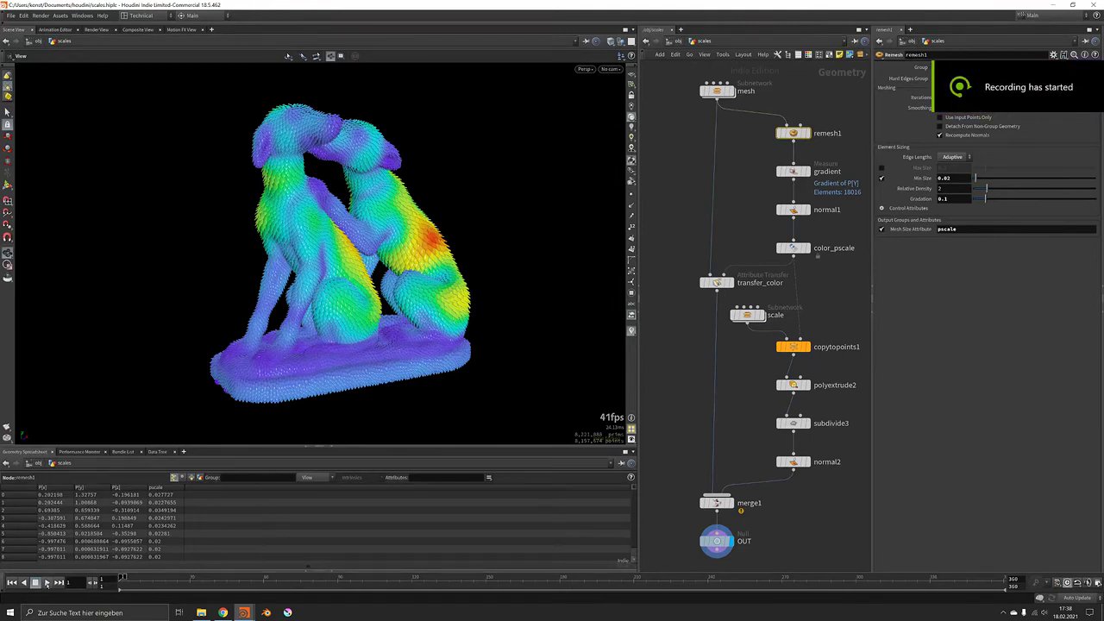
# Play and stop the animation of the finished scales scene, and switch to the untitled.hip window to view its result.
pyautogui.click(47, 583)
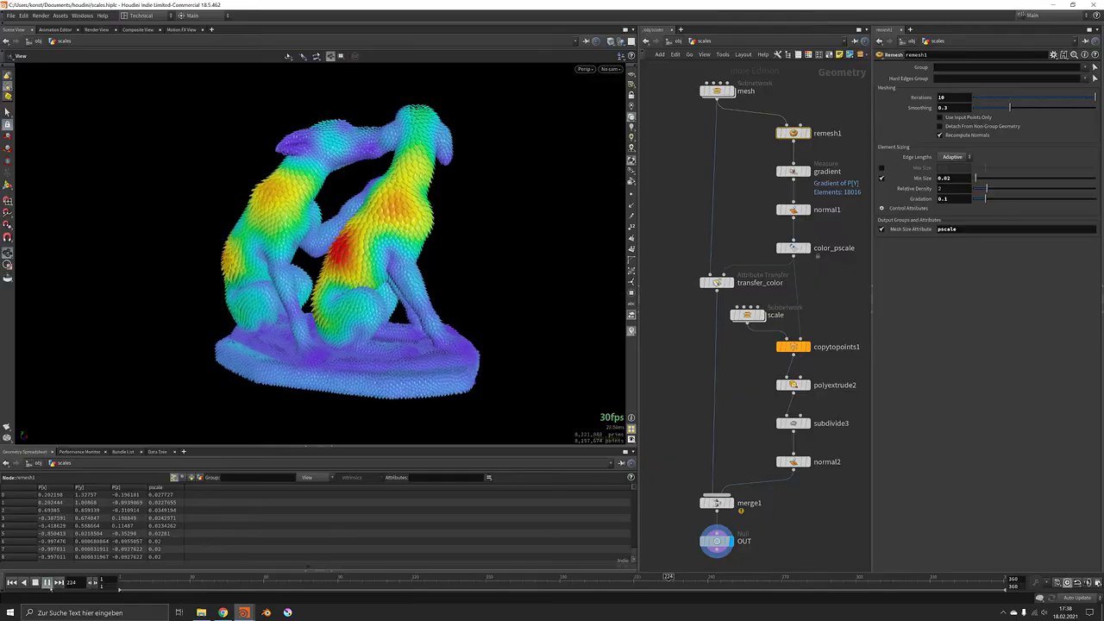
pyautogui.click(47, 582)
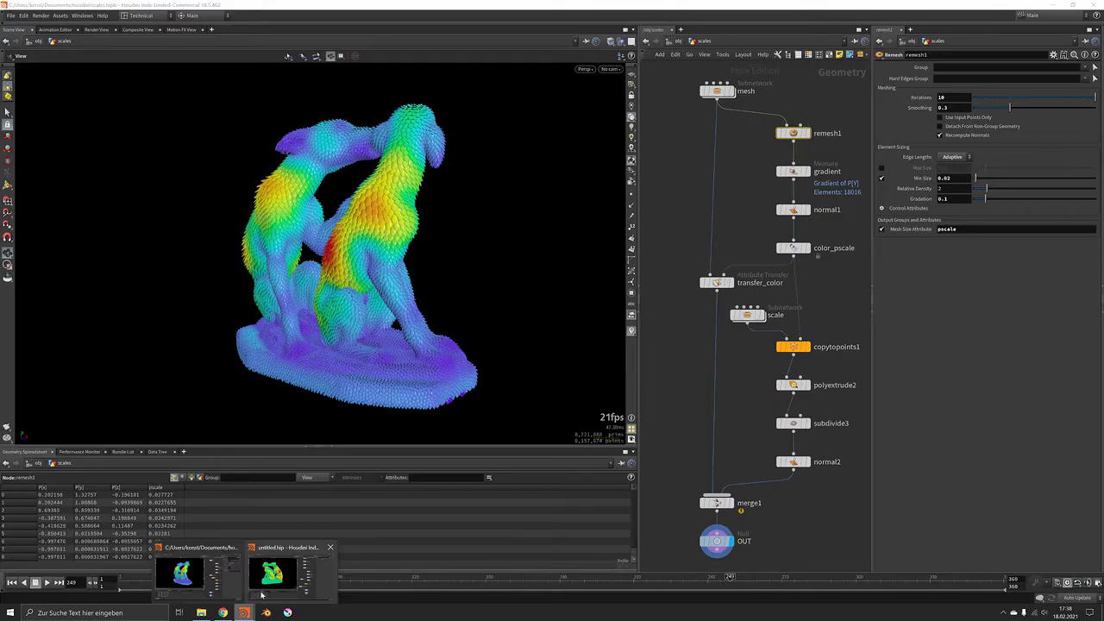
pyautogui.click(262, 585)
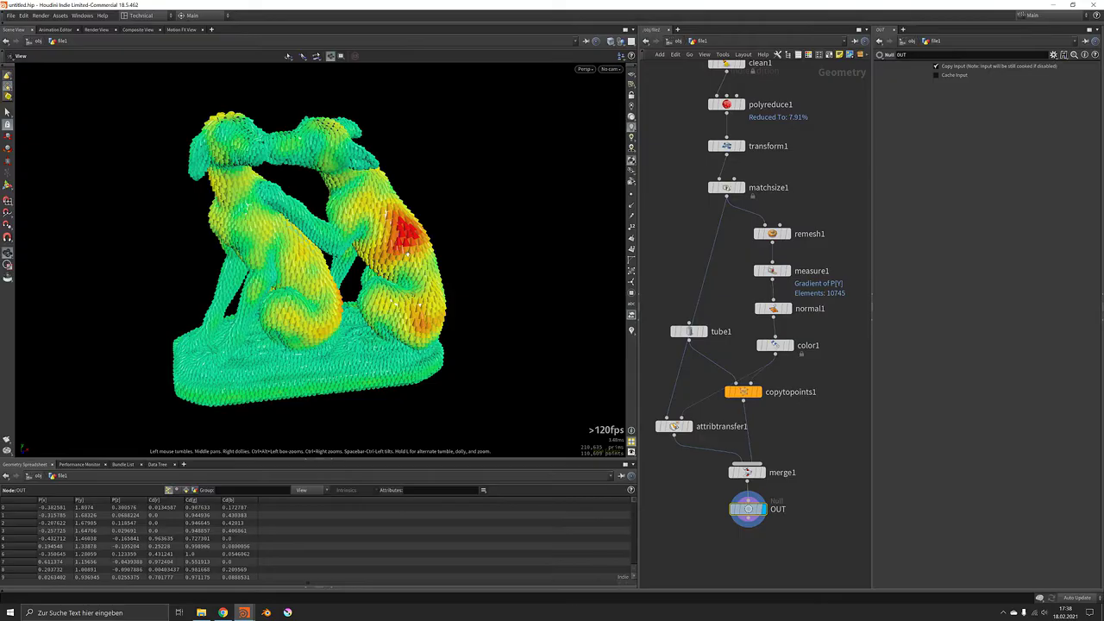
# Switch to the browser, view the Three D Scans page and the forum post on scales, and return to the scales scene.
pyautogui.hotkey('alt', 'Tab')
pyautogui.hotkey('alt', 'Tab')
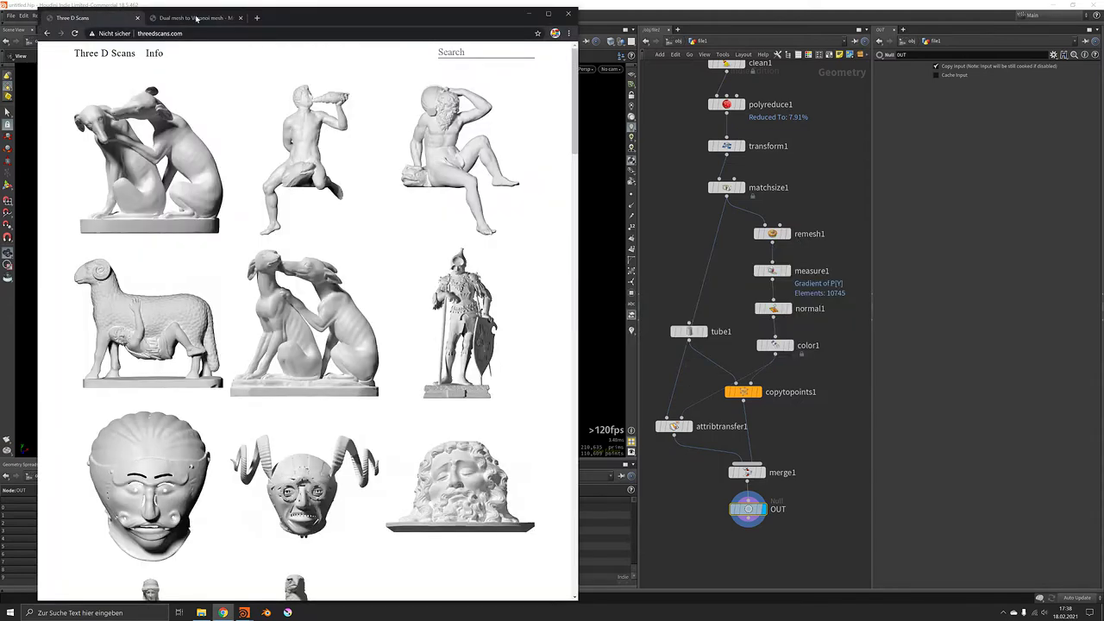
pyautogui.hotkey('ctrl', 'Tab')
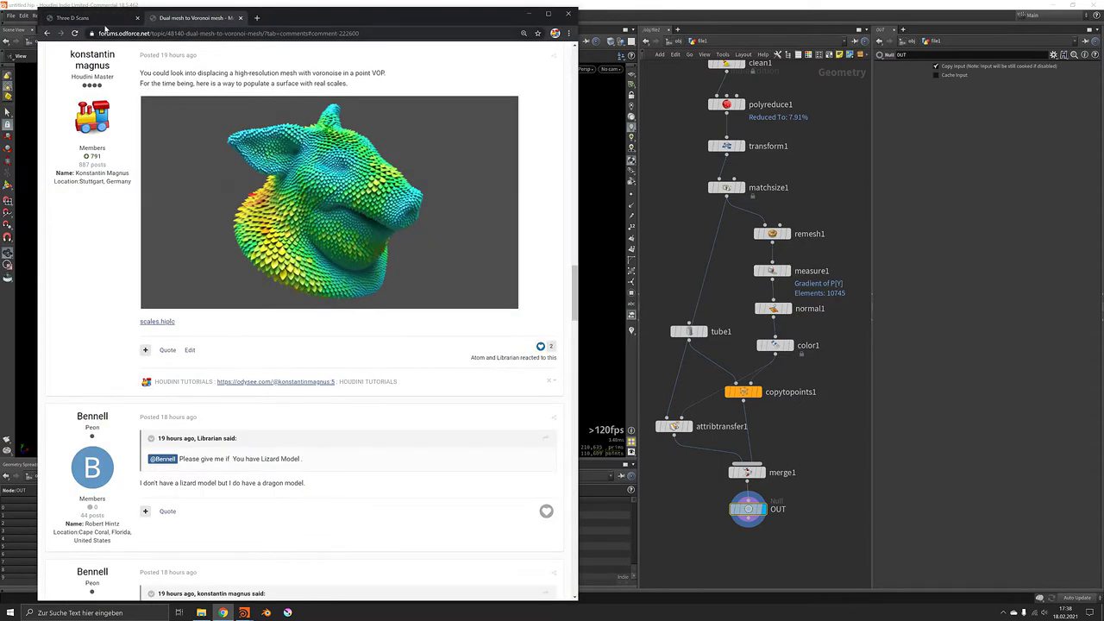
pyautogui.hotkey('ctrl', 'Tab')
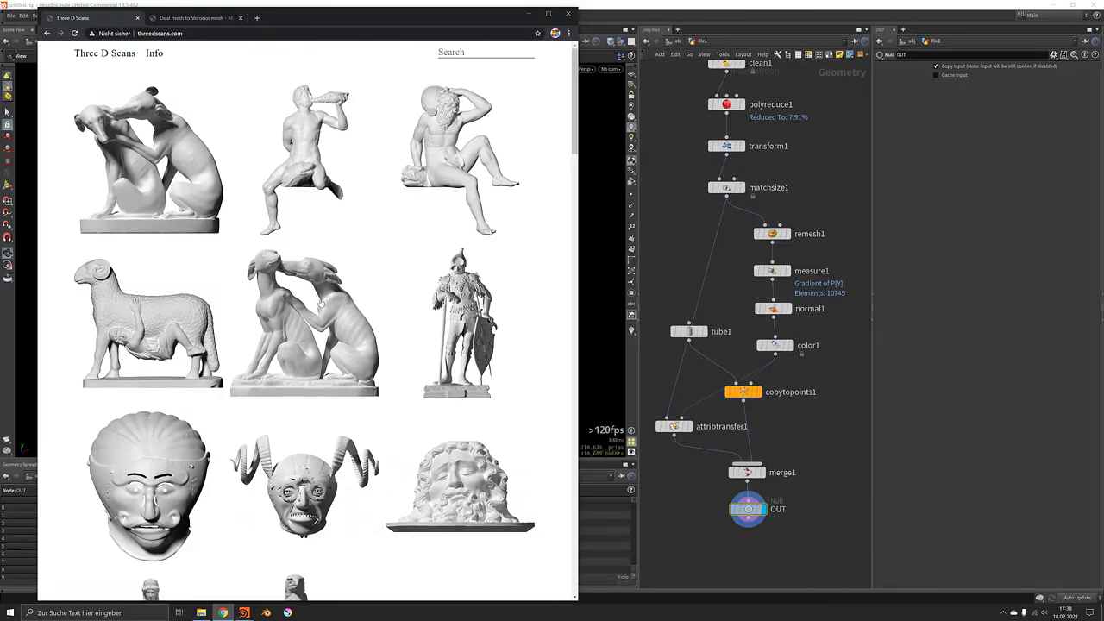
pyautogui.hotkey('alt', 'Tab')
pyautogui.hotkey('alt', 'Tab')
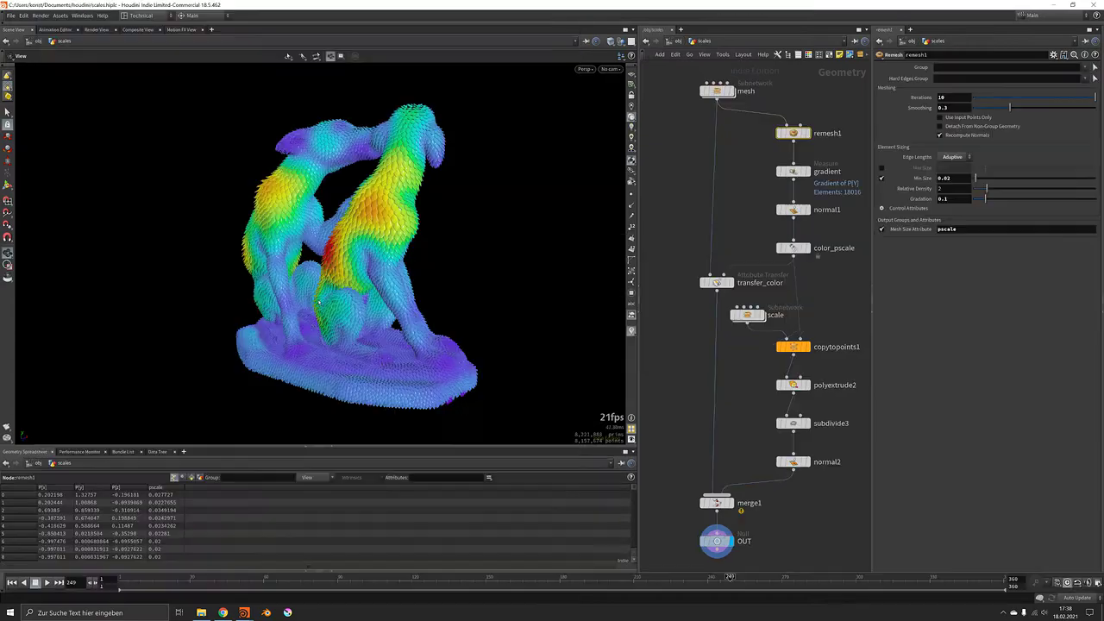
# Start a new scene, discarding the changes to scales.hiplc, and place a File object in the object network.
pyautogui.hotkey('ctrl', 'n')
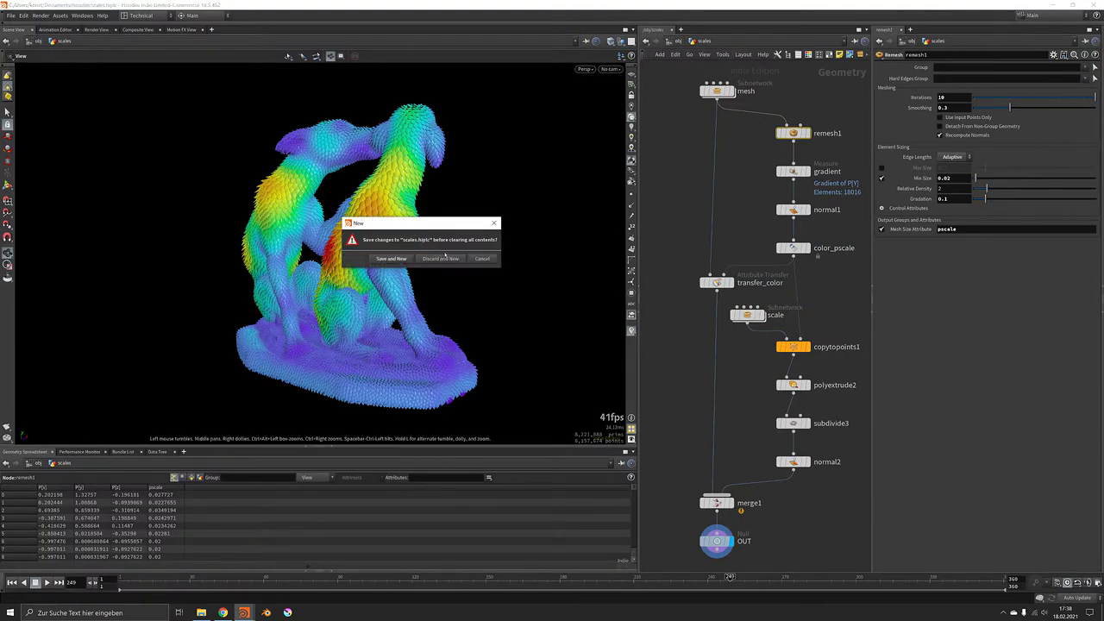
pyautogui.click(450, 259)
pyautogui.press('Tab')
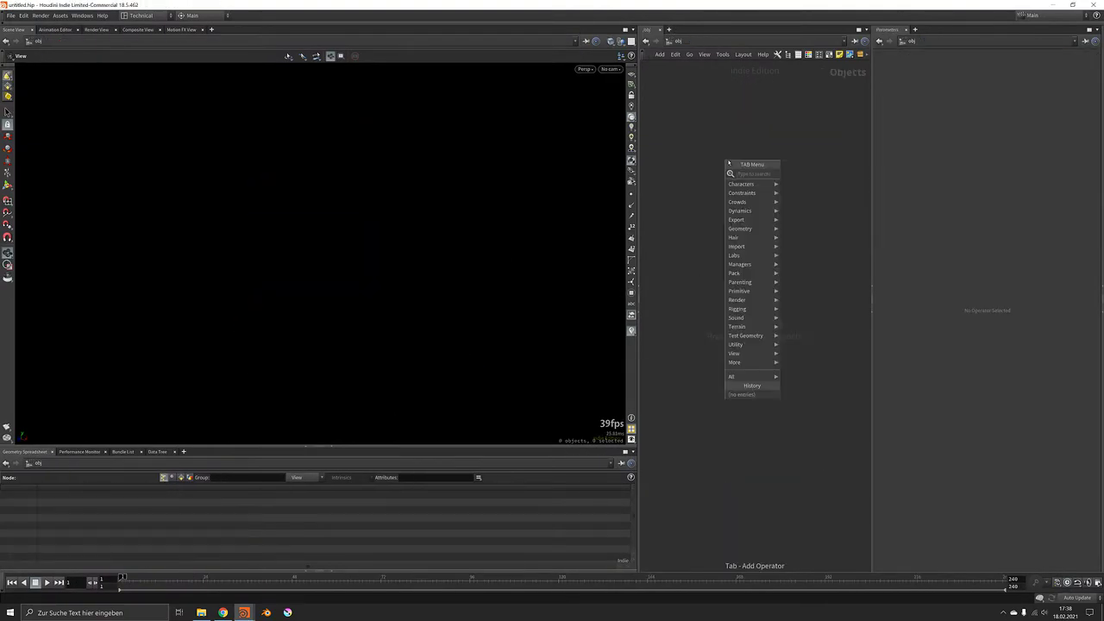
pyautogui.write('file')
pyautogui.press('Return')
pyautogui.click(726, 160)
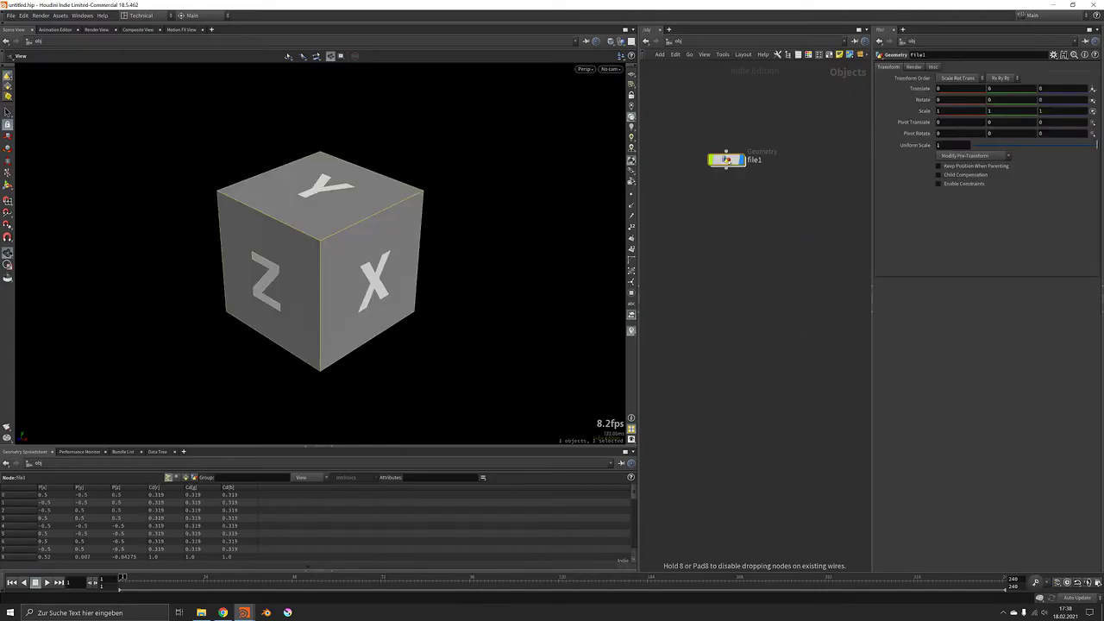
# Enter the file object and load Townley Greyhounds.OBJ from the Townley-Greyhounds.OBJ folder in Downloads as its geometry.
pyautogui.doubleClick(726, 160)
pyautogui.click(1093, 78)
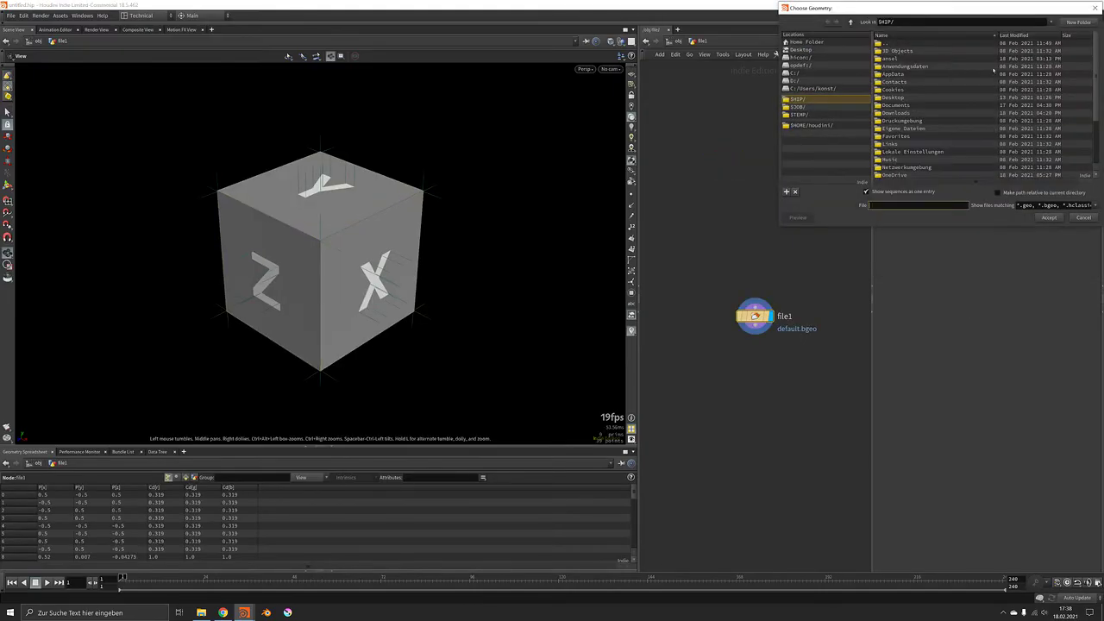
pyautogui.doubleClick(897, 113)
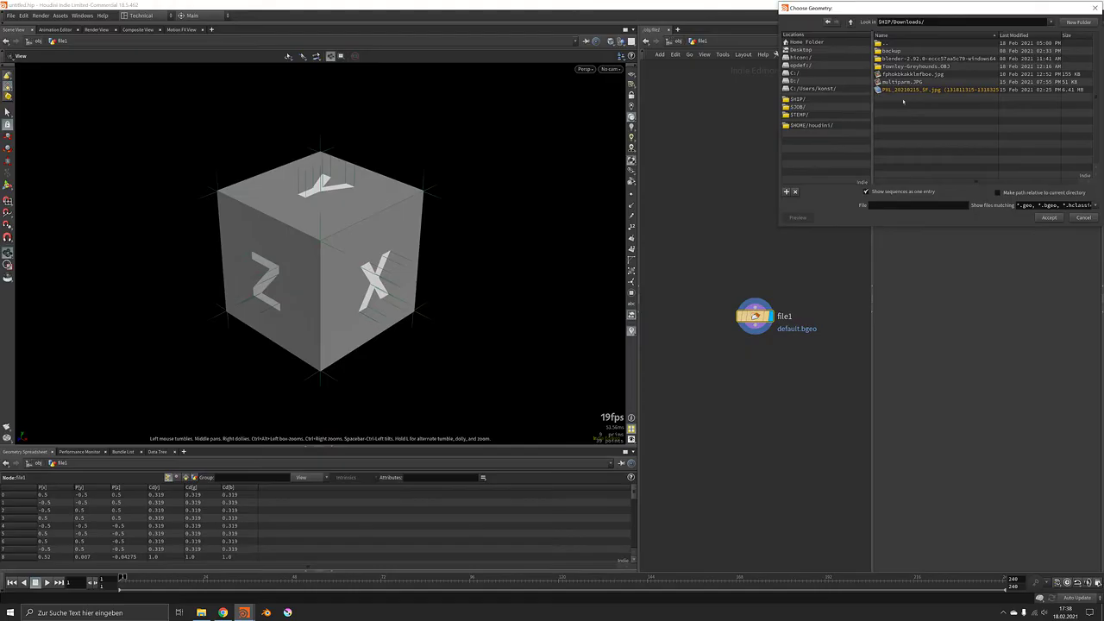
pyautogui.doubleClick(913, 68)
pyautogui.doubleClick(917, 59)
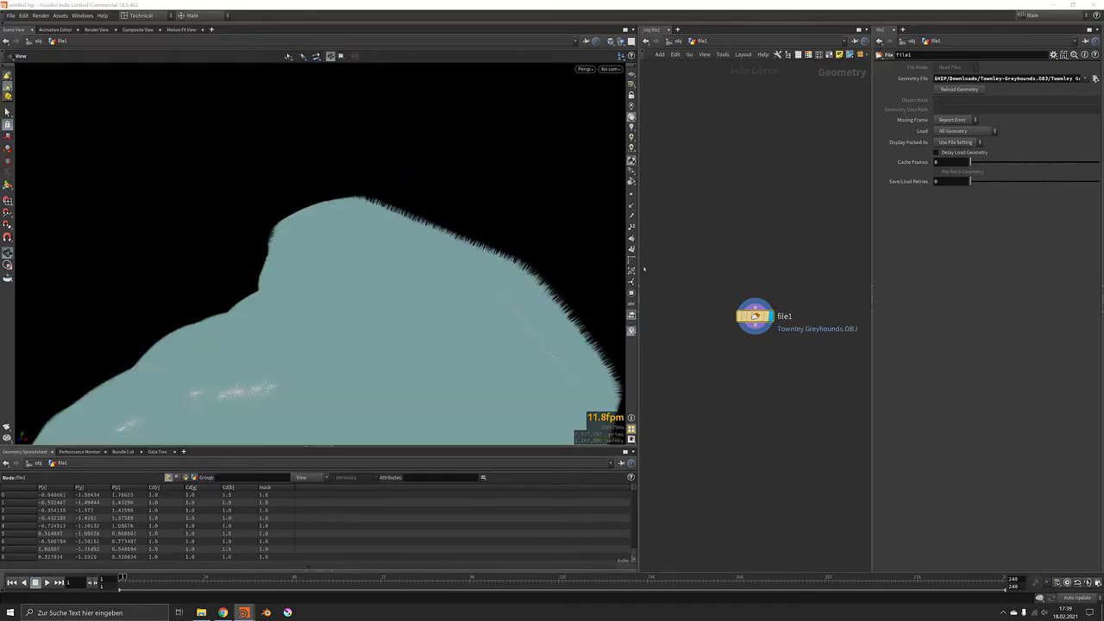
# Hide the normals on the imported statue and set the viewport's geometry information to Always On.
pyautogui.click(631, 205)
pyautogui.scroll(-4, 517, 258)
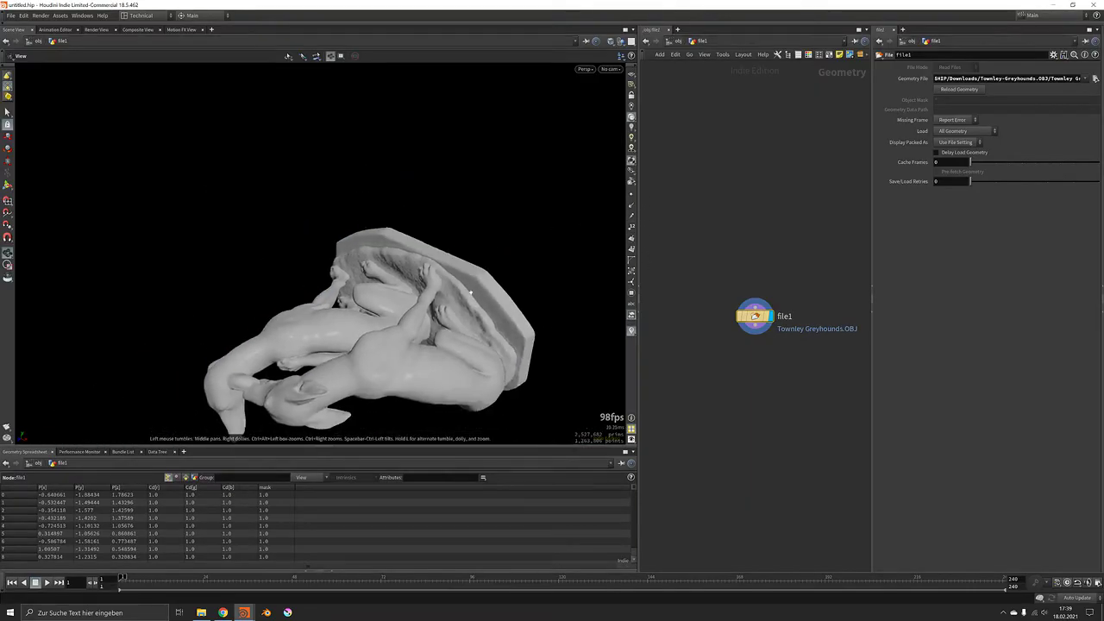
pyautogui.moveTo(471, 292); pyautogui.dragTo(473, 252, button='middle')
pyautogui.scroll(3, 483, 241)
pyautogui.moveTo(406, 332); pyautogui.dragTo(413, 260, button='middle')
pyautogui.scroll(1, 431, 267)
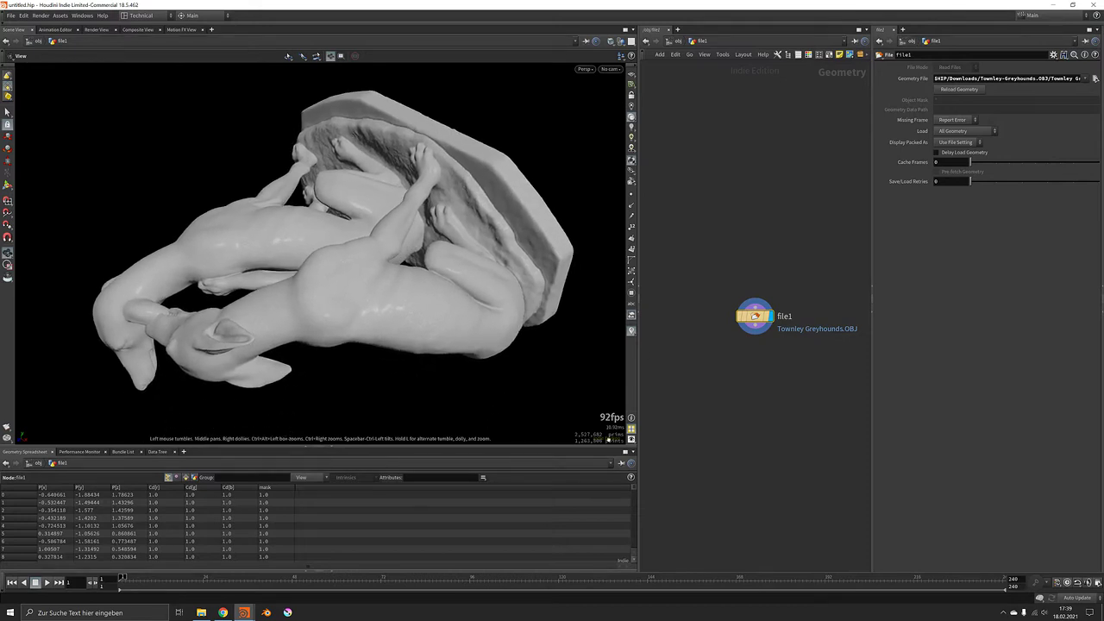
pyautogui.click(631, 418)
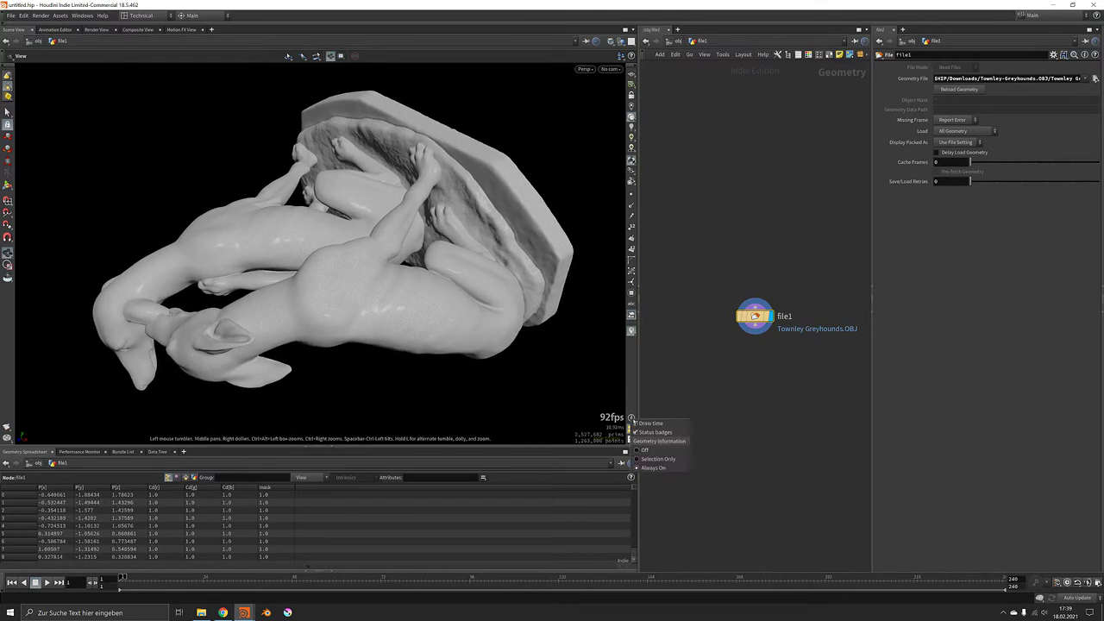
pyautogui.click(661, 468)
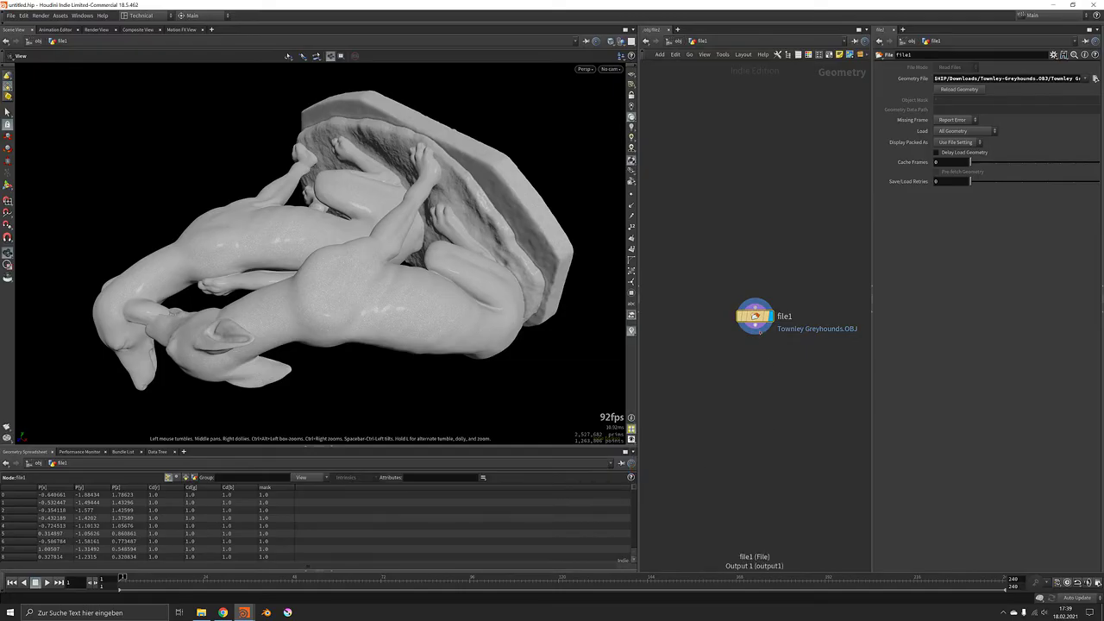
# Add a Clean node just below the file node.
pyautogui.press('Tab')
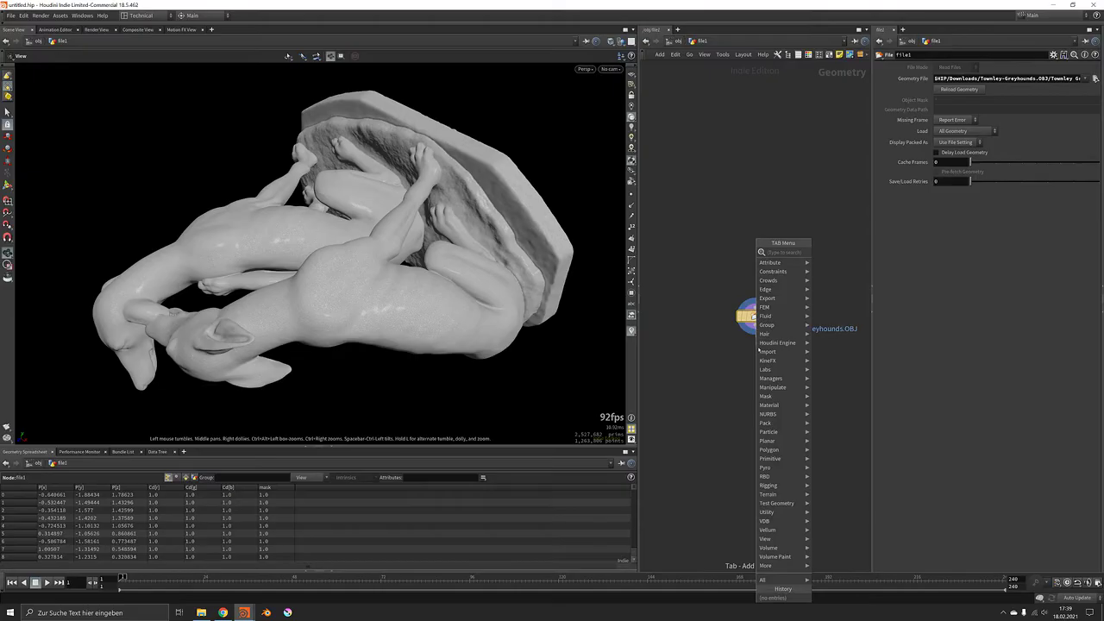
pyautogui.press('Escape')
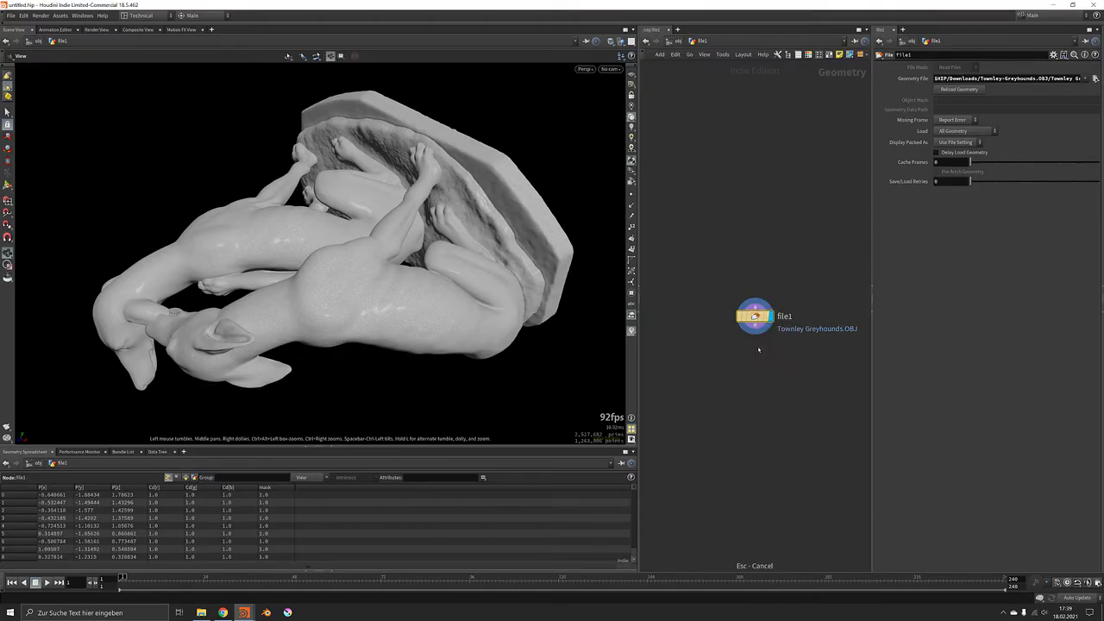
pyautogui.press('Tab')
pyautogui.write('clean')
pyautogui.press('Return')
pyautogui.click(759, 349)
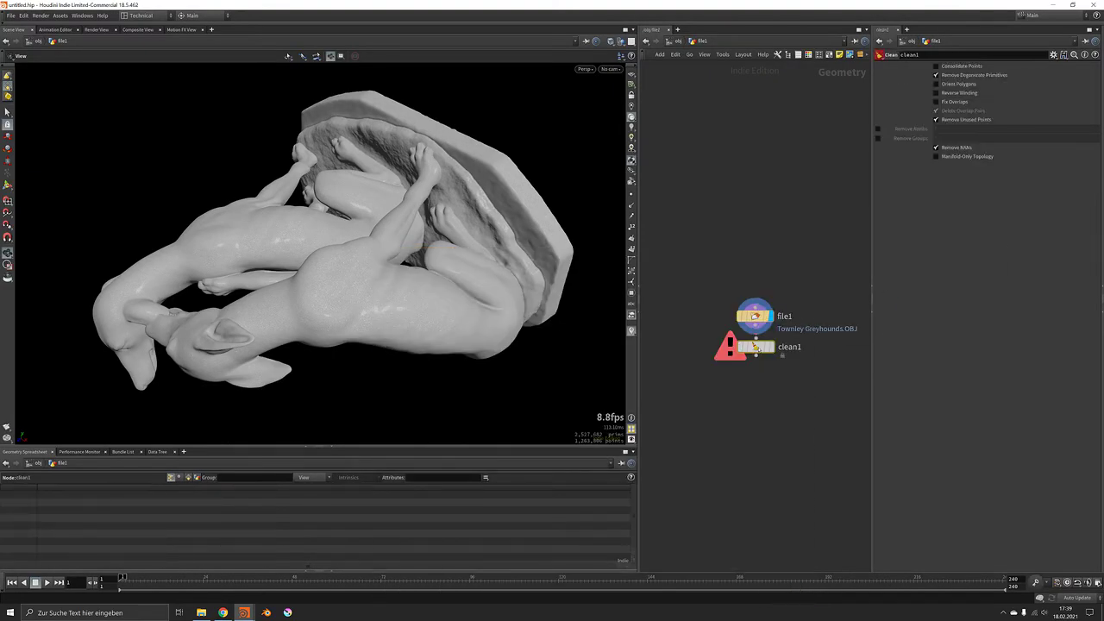
pyautogui.moveTo(759, 349); pyautogui.dragTo(762, 359)
# Disable Remove Degenerate Primitives, enable Remove Attribs and Remove Groups for *, and wire the Clean node after the file node as the displayed node.
pyautogui.click(977, 76)
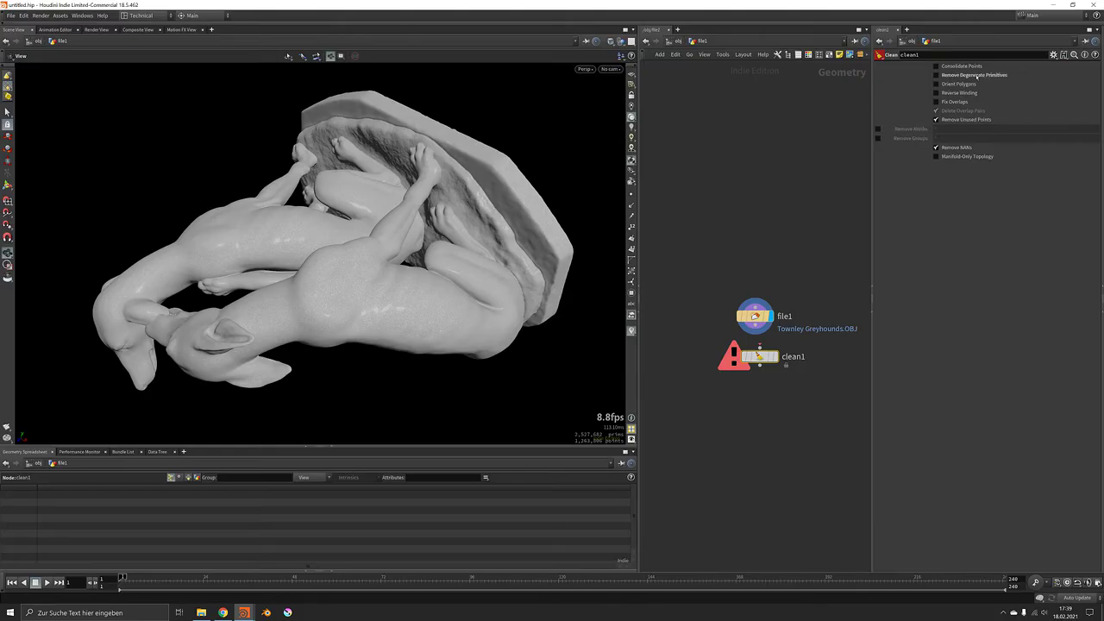
pyautogui.click(879, 129)
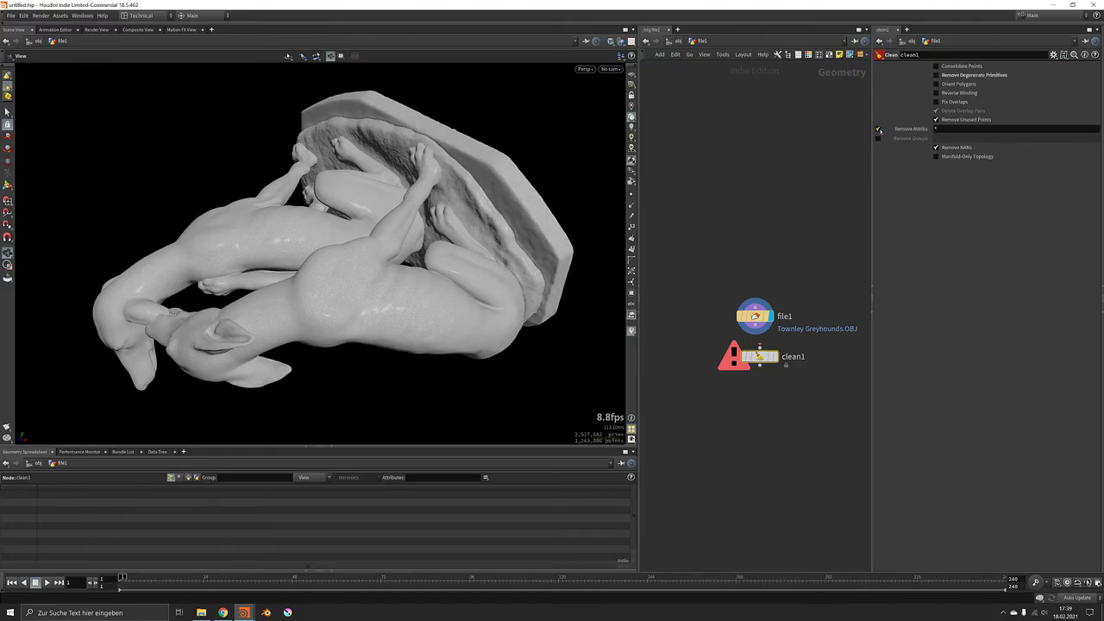
pyautogui.click(878, 138)
pyautogui.moveTo(755, 325); pyautogui.dragTo(759, 348)
pyautogui.click(774, 357)
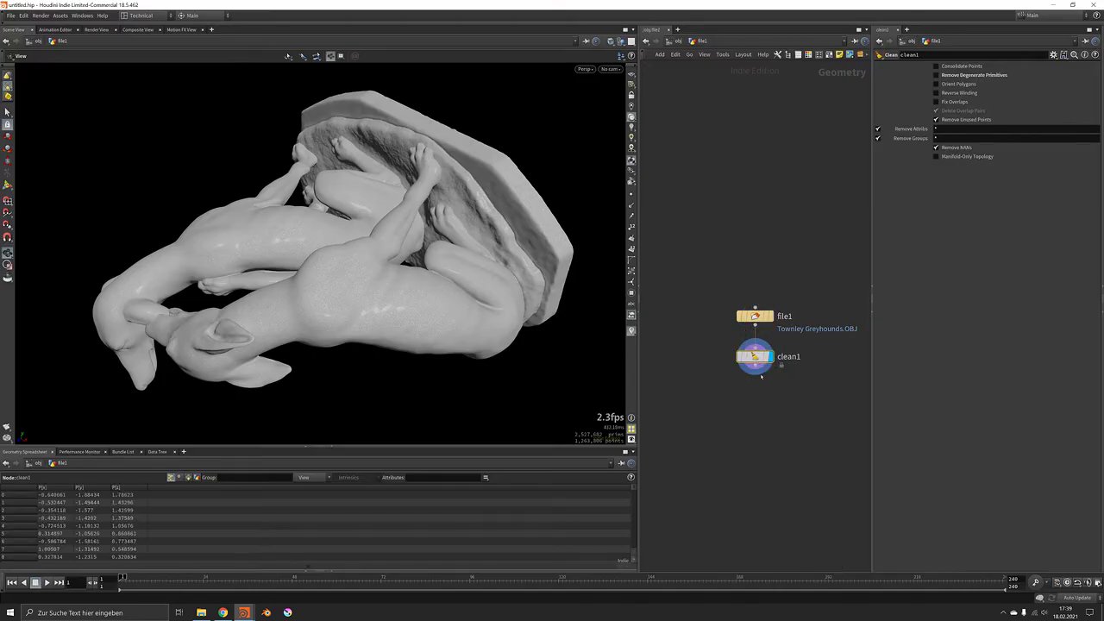
pyautogui.press('Tab')
pyautogui.write('tr')
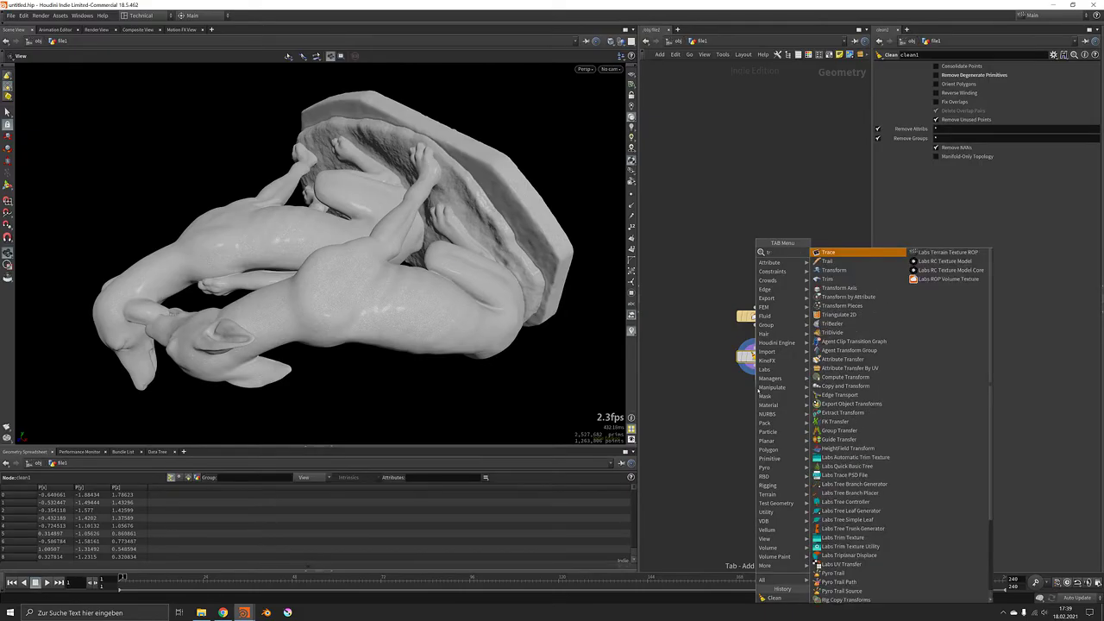
pyautogui.press('Escape')
# Add a PolyReduce node below the Clean node.
pyautogui.press('Tab')
pyautogui.write('polyr')
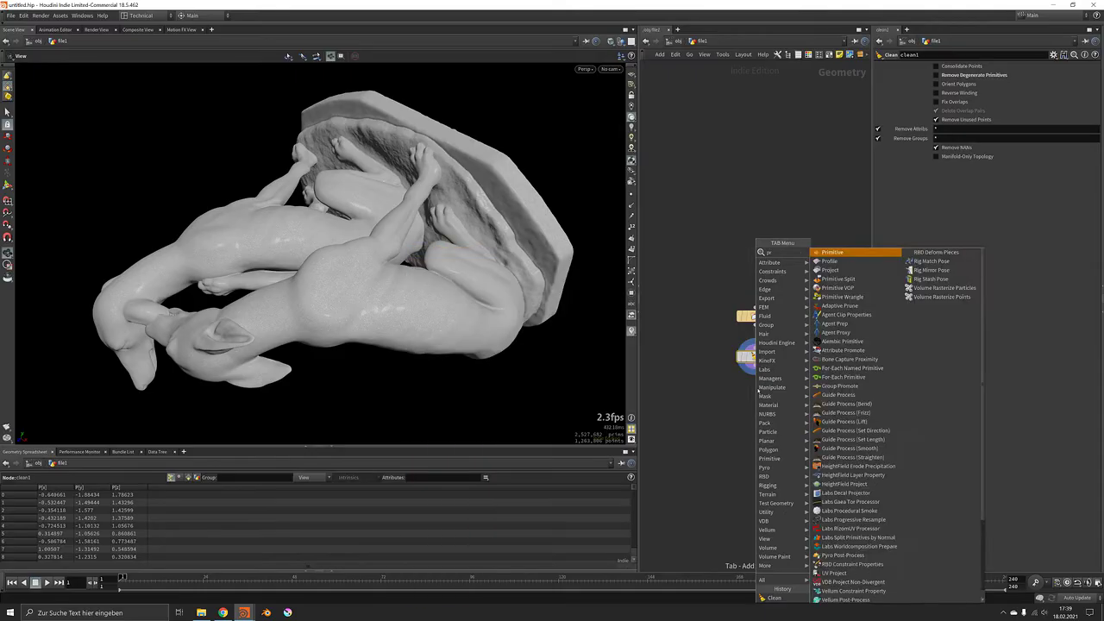
pyautogui.press('Return')
pyautogui.press('Return')
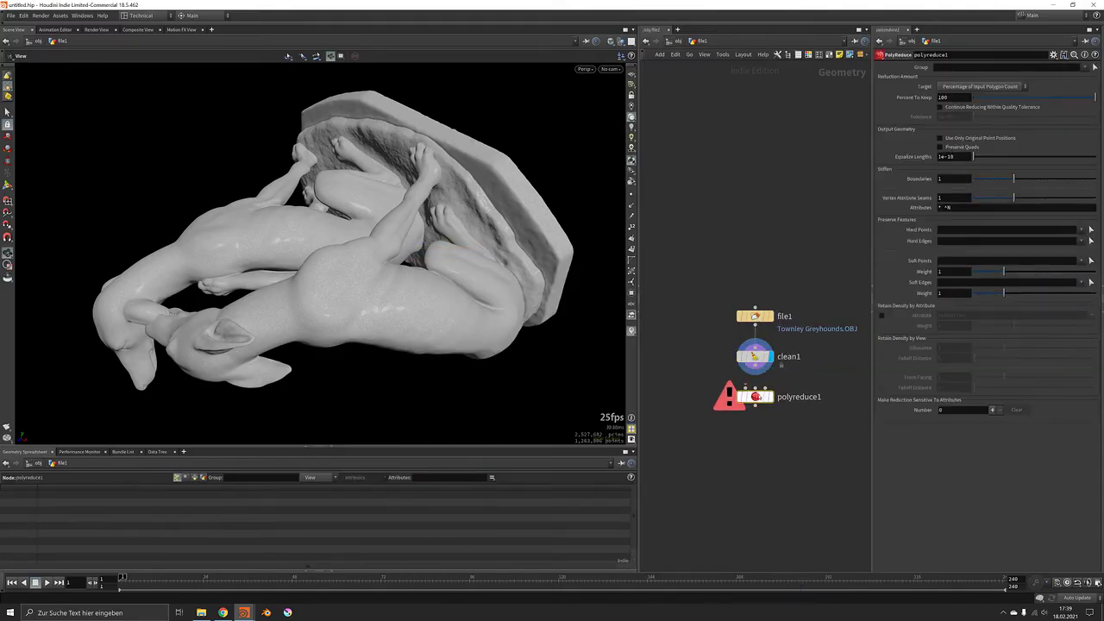
# Set the reduction target to Output Polygon Count with 200000 polygons to keep, and connect the PolyReduce node to the Clean node's output.
pyautogui.click(981, 86)
pyautogui.click(966, 113)
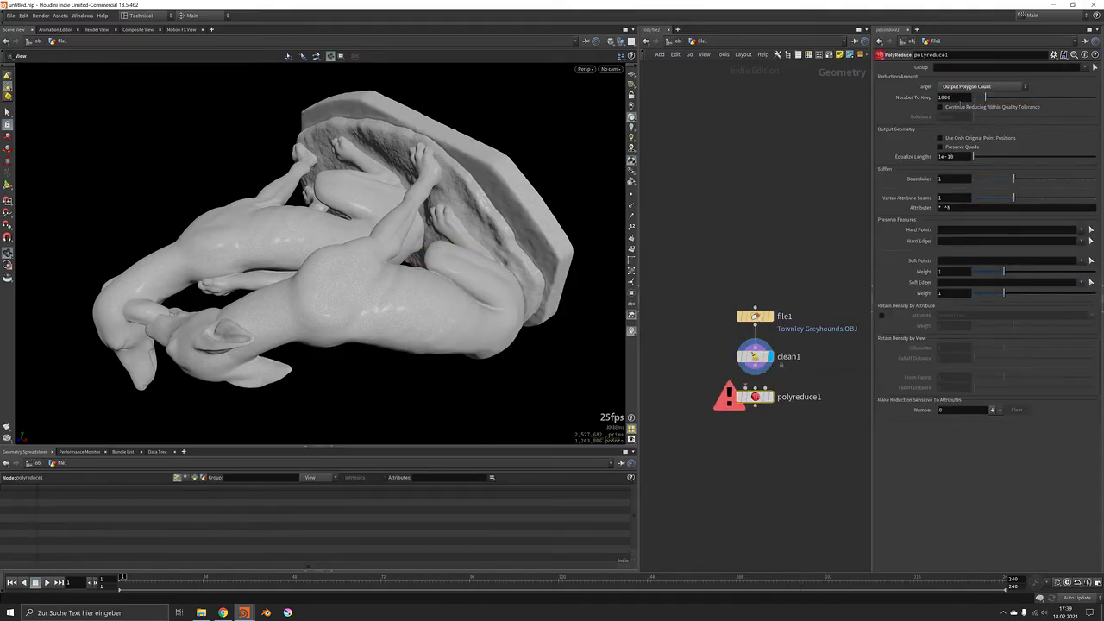
pyautogui.doubleClick(951, 98)
pyautogui.write('200000')
pyautogui.press('Return')
pyautogui.click(744, 386)
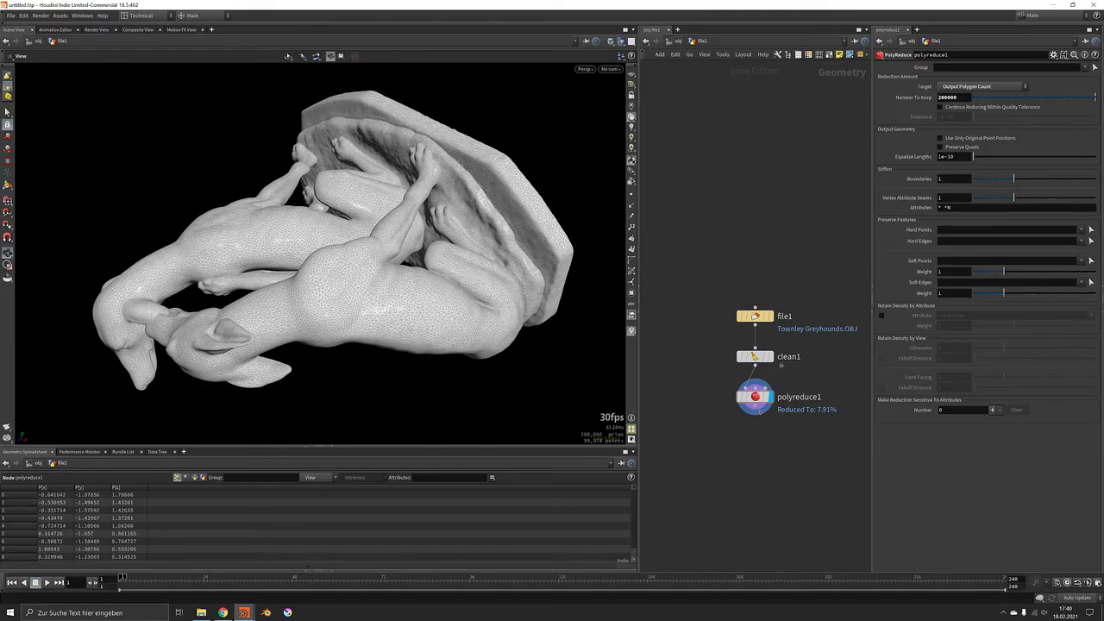
# Add a Transform node after the PolyReduce node and stand the statue upright by rotating it -90 degrees around X.
pyautogui.press('Tab')
pyautogui.write('tr')
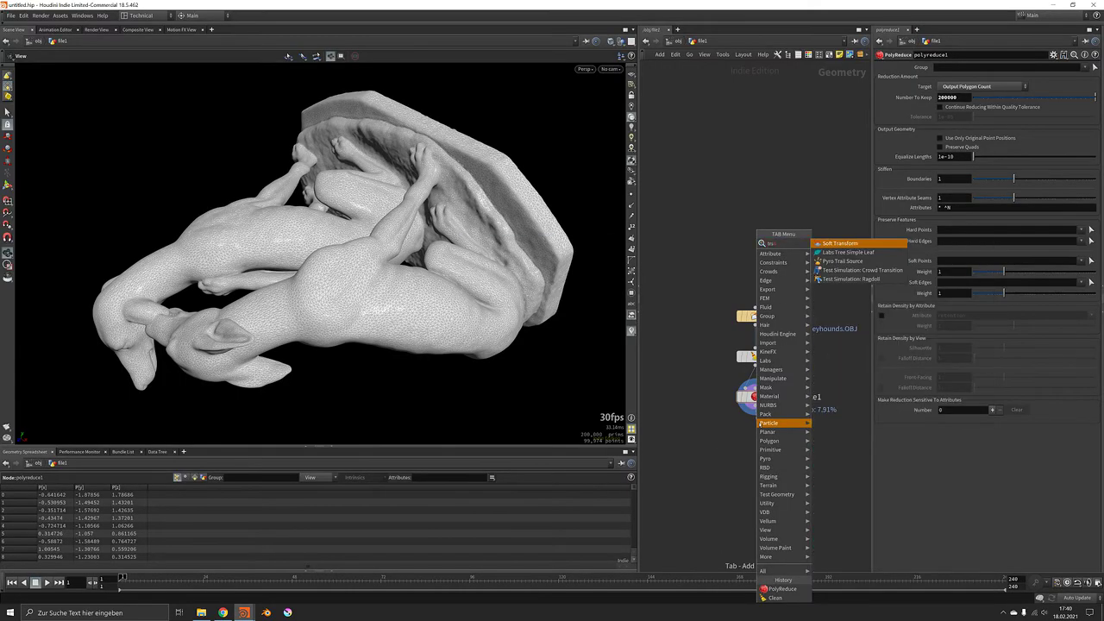
pyautogui.write('ans')
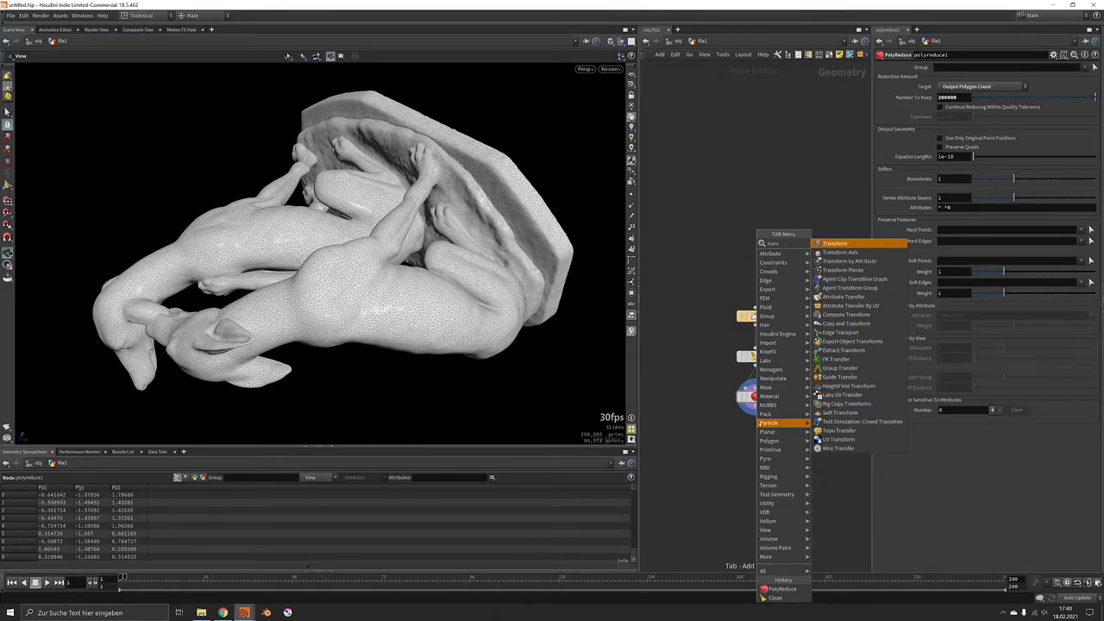
pyautogui.press('Return')
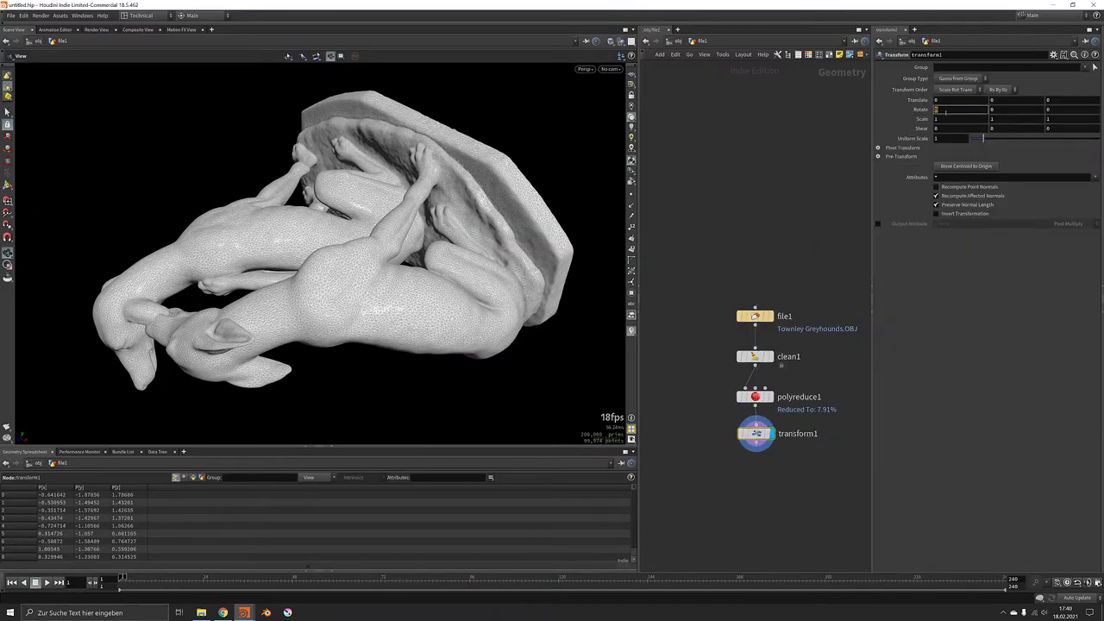
pyautogui.press('Return')
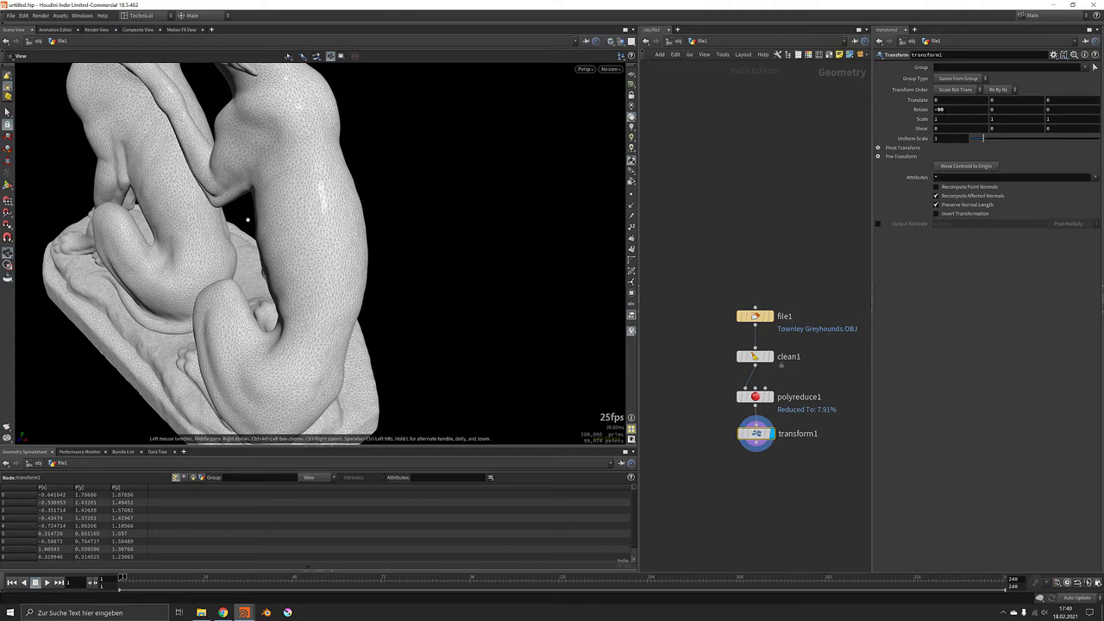
pyautogui.scroll(-5, 247, 217)
pyautogui.moveTo(247, 216); pyautogui.dragTo(263, 245)
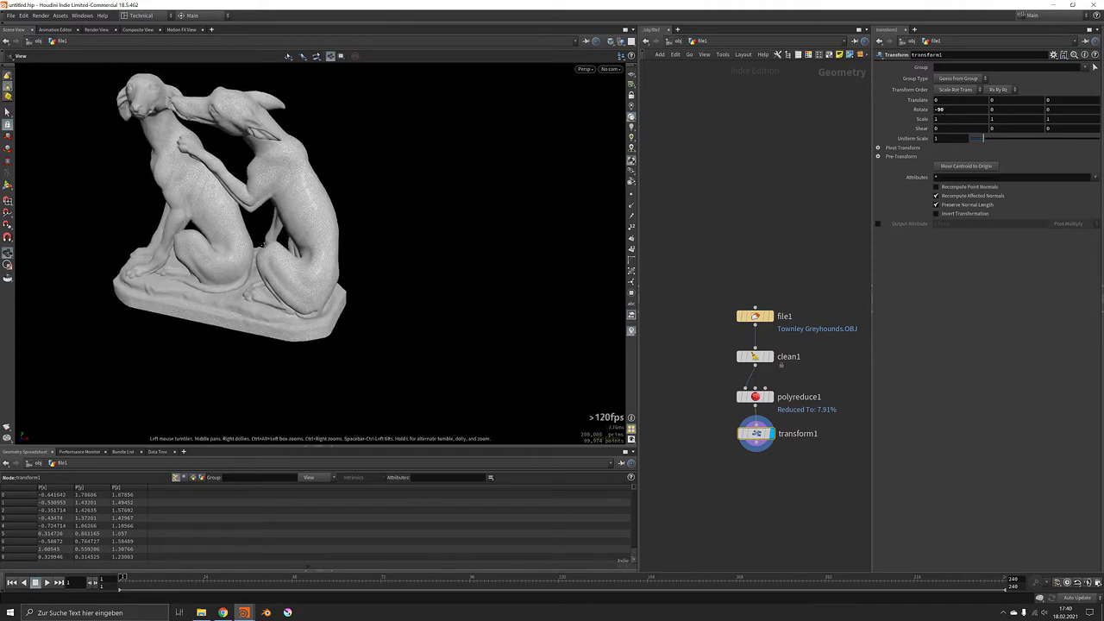
# Add a Match Size node after the Transform node to center the statue at the origin.
pyautogui.click(755, 450)
pyautogui.press('Tab')
pyautogui.write('matchs')
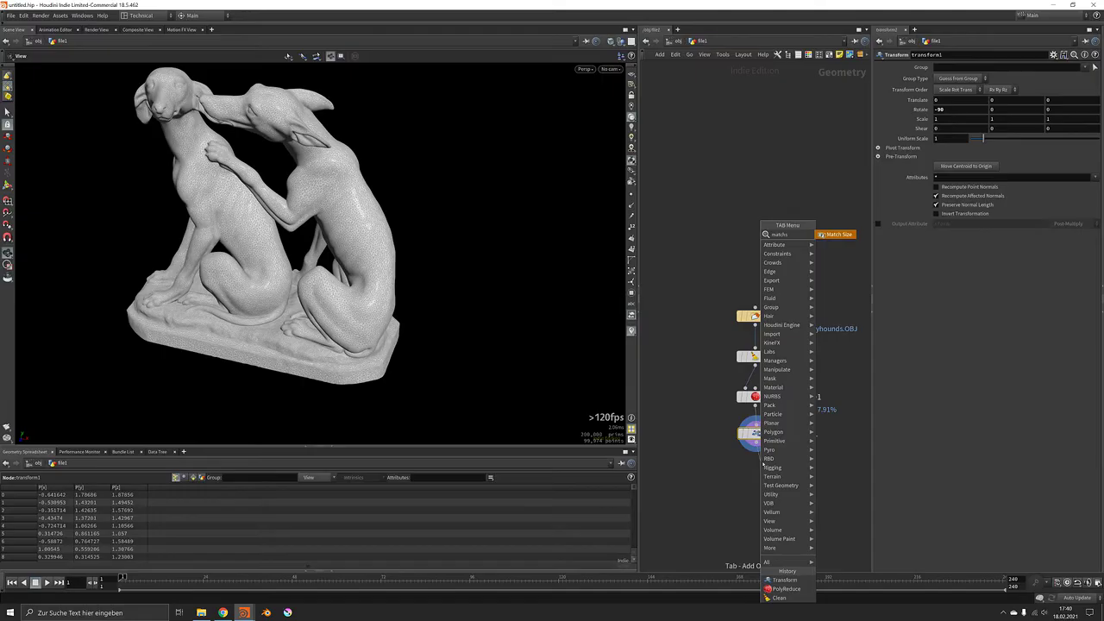
pyautogui.press('Return')
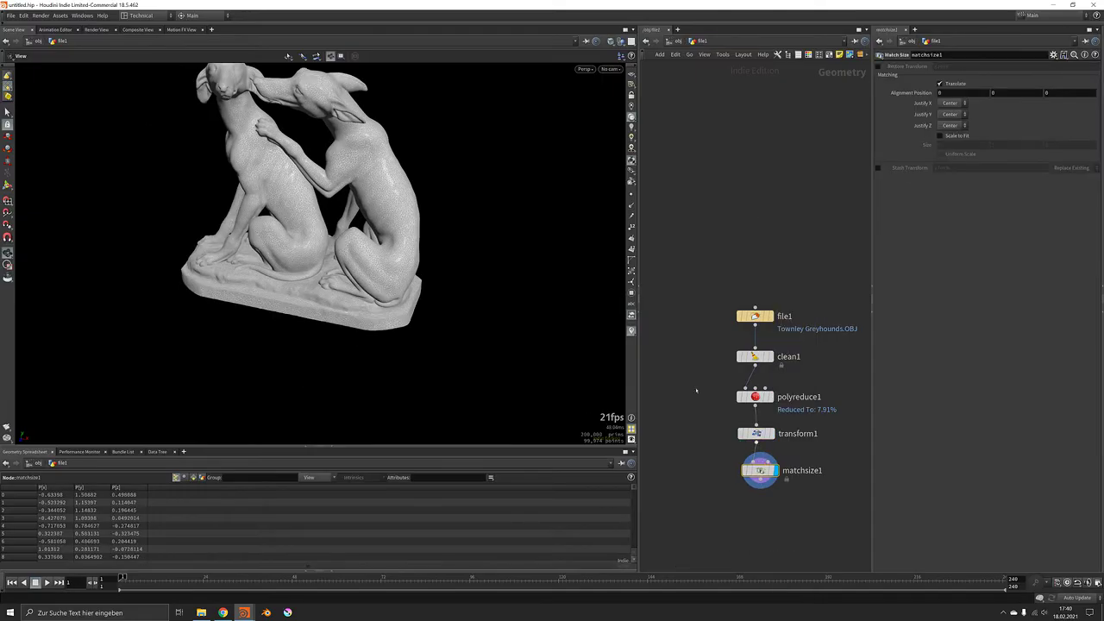
# Set the Match Size node's Y justification to Min so the statue's base rests at ground level.
pyautogui.click(951, 116)
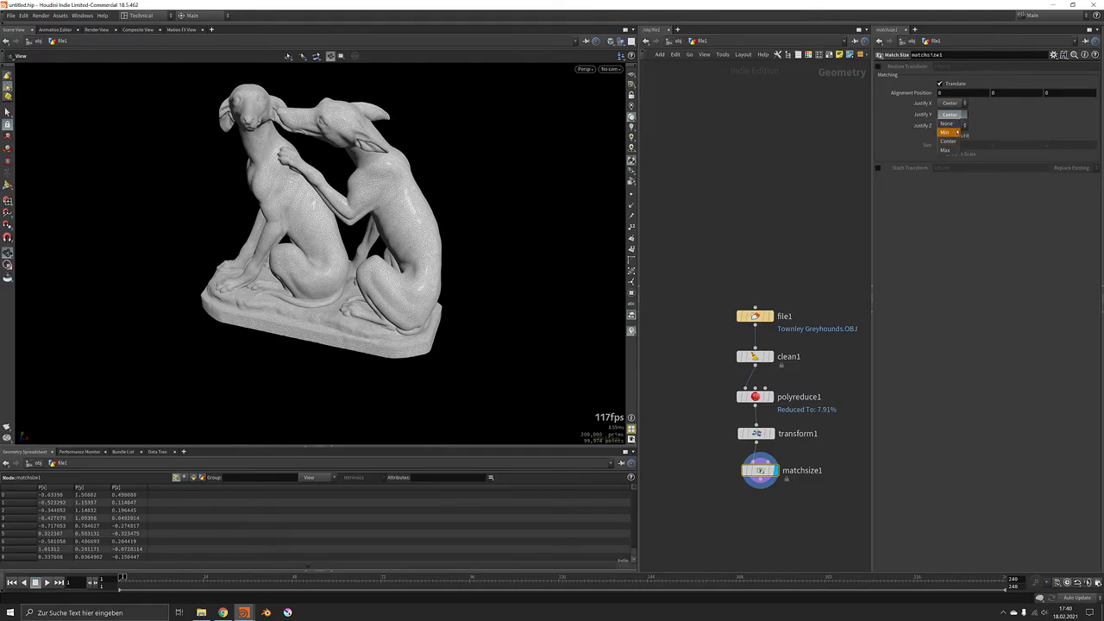
pyautogui.click(949, 133)
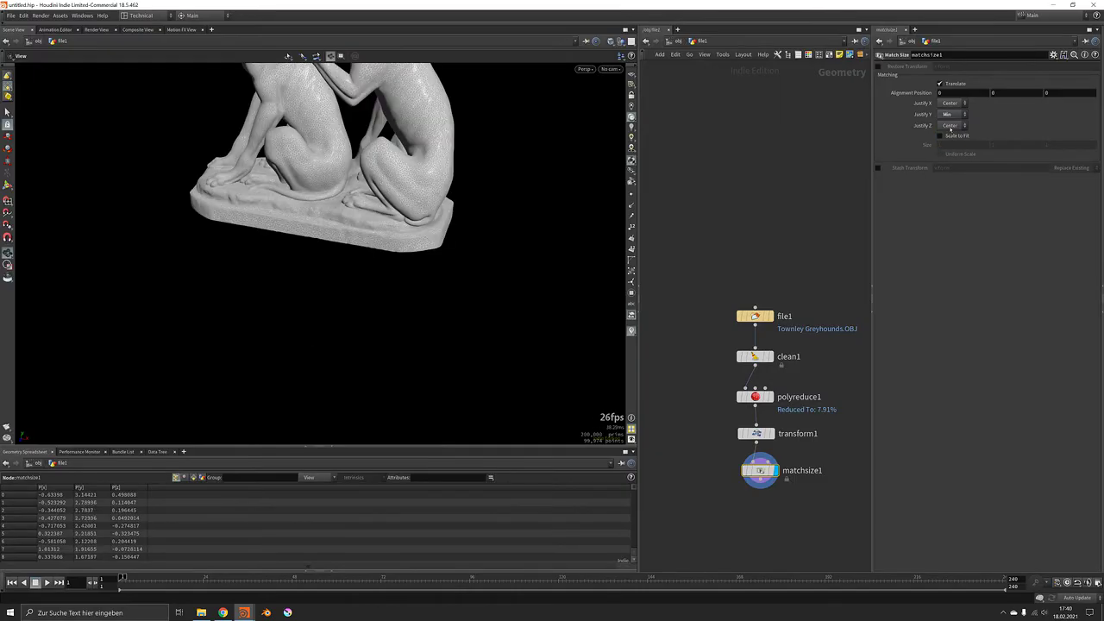
pyautogui.press('h')
pyautogui.moveTo(447, 367); pyautogui.dragTo(421, 340)
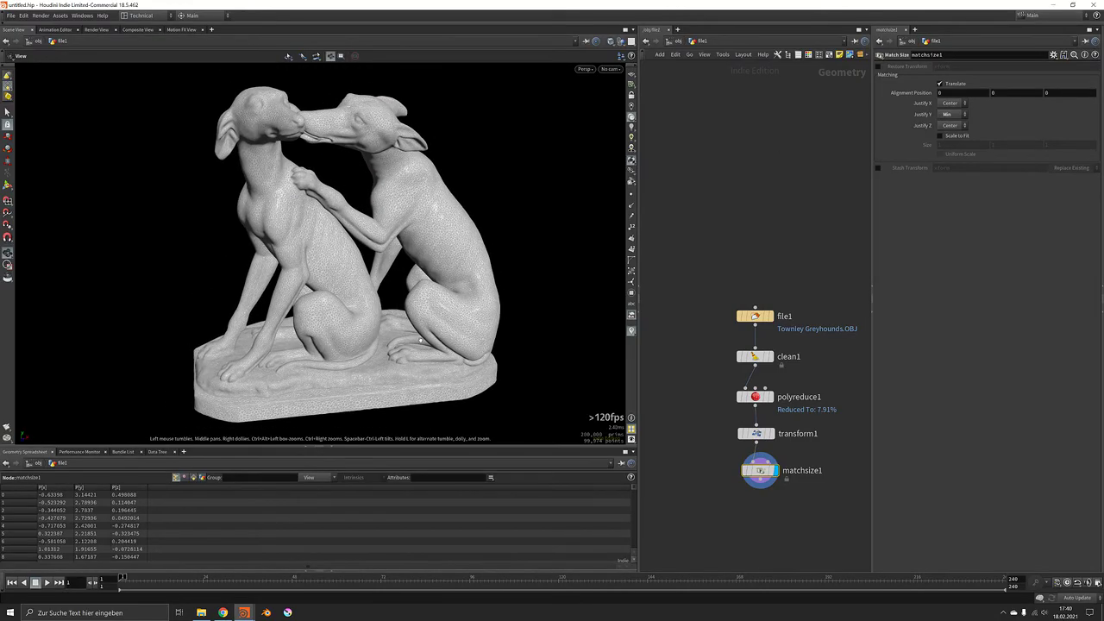
# Enable Scale to Fit with Uniform Scale on the Match Size node and set the size to 2, 2, 2.
pyautogui.click(956, 136)
pyautogui.click(958, 154)
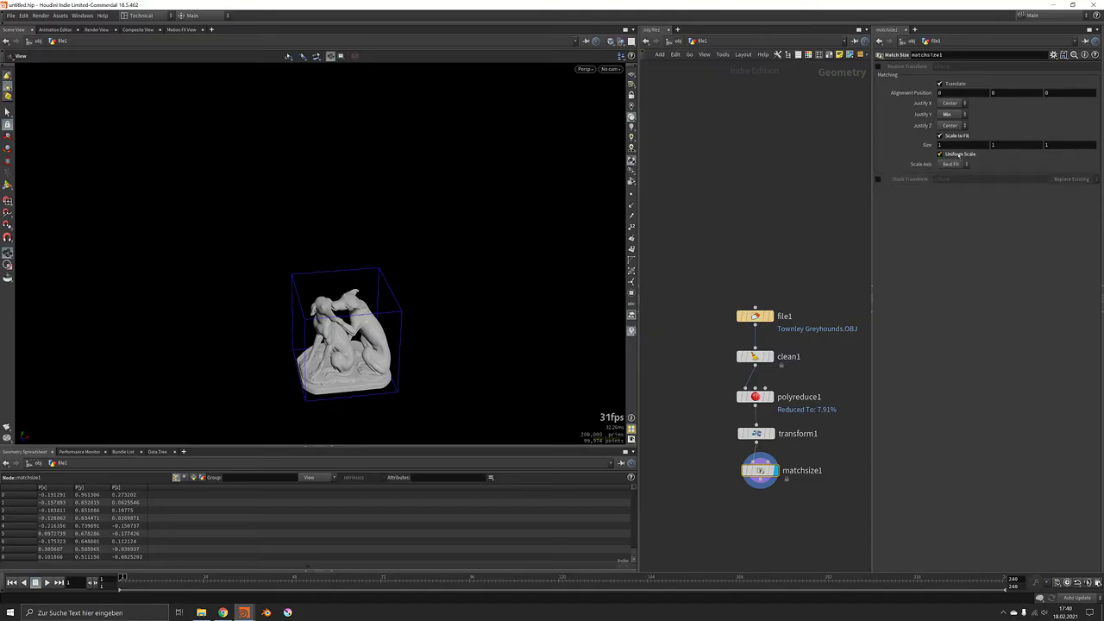
pyautogui.press('Return')
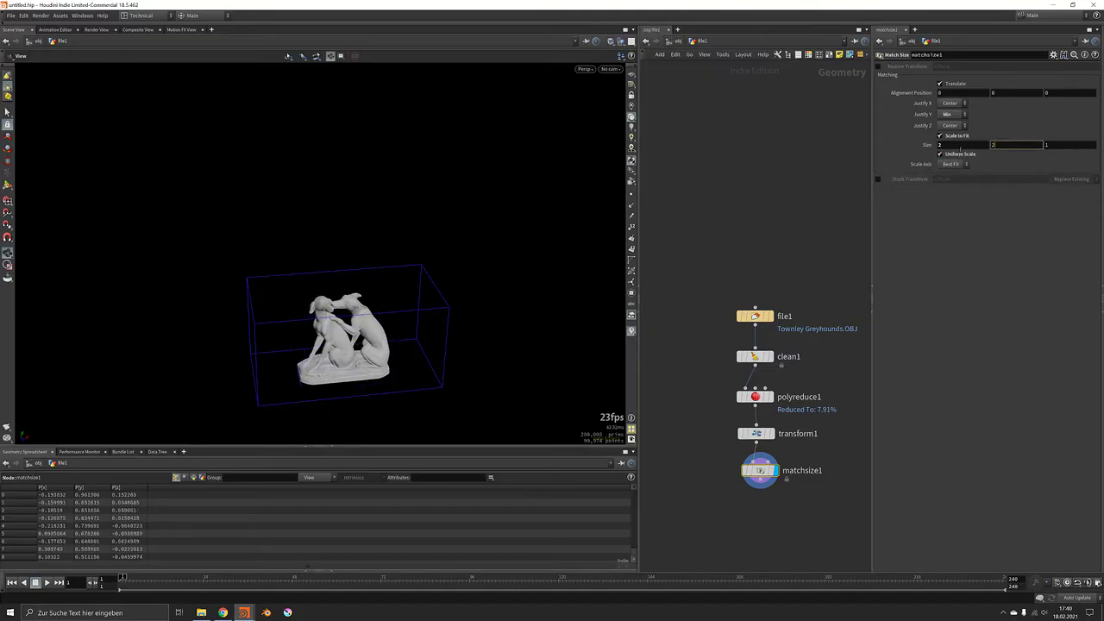
pyautogui.moveTo(382, 325); pyautogui.dragTo(382, 252, button='middle')
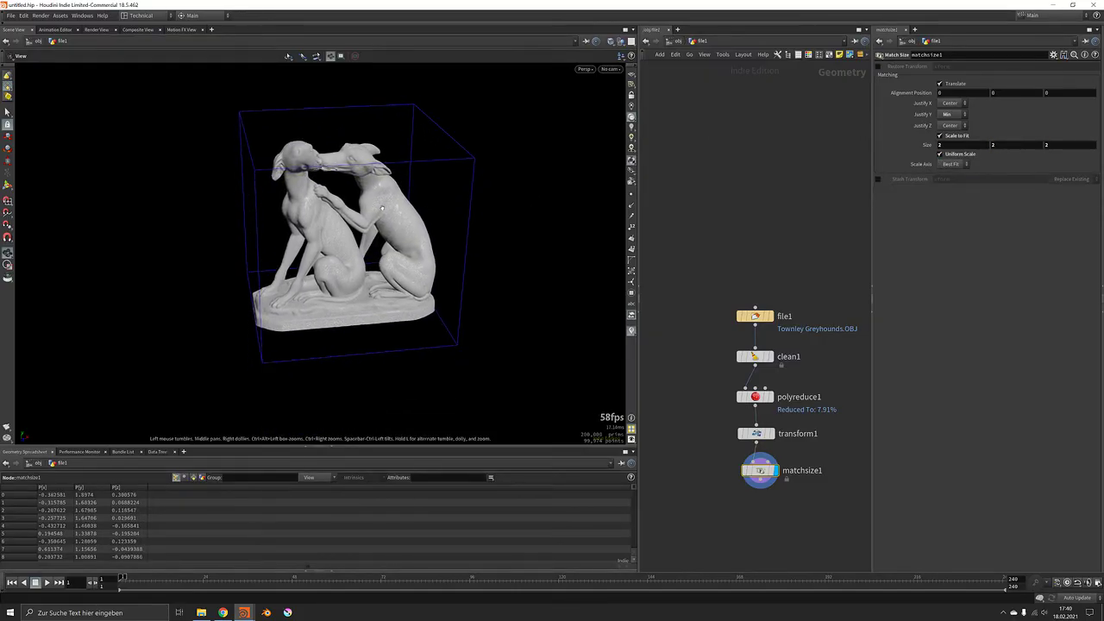
pyautogui.scroll(3, 382, 248)
pyautogui.moveTo(382, 248); pyautogui.dragTo(417, 264)
pyautogui.moveTo(725, 501); pyautogui.dragTo(668, 428, button='middle')
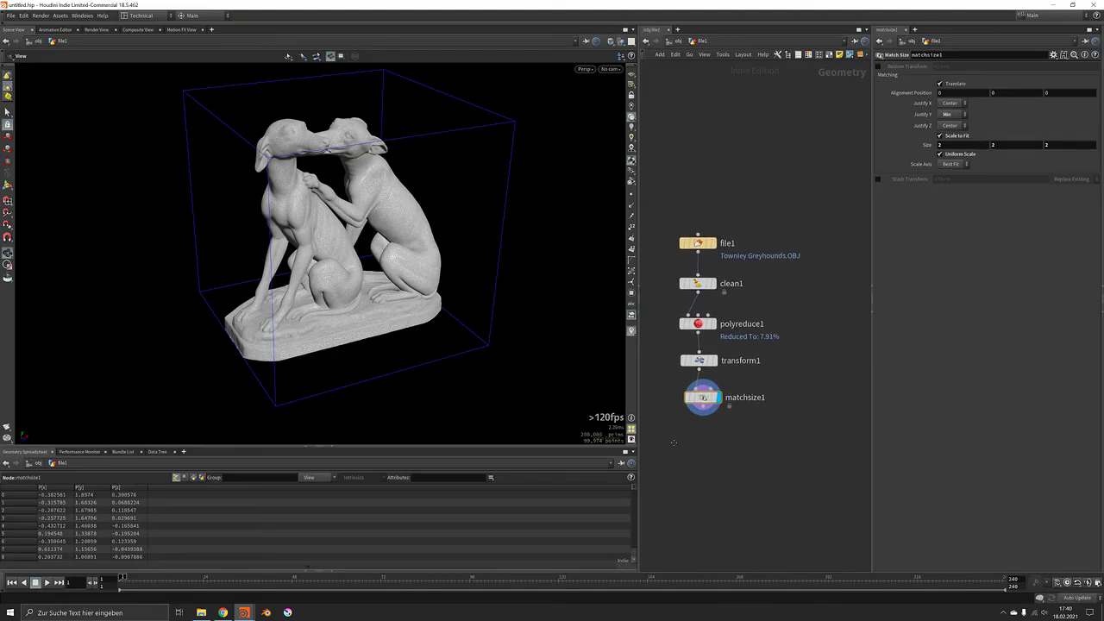
pyautogui.moveTo(458, 264); pyautogui.dragTo(413, 230)
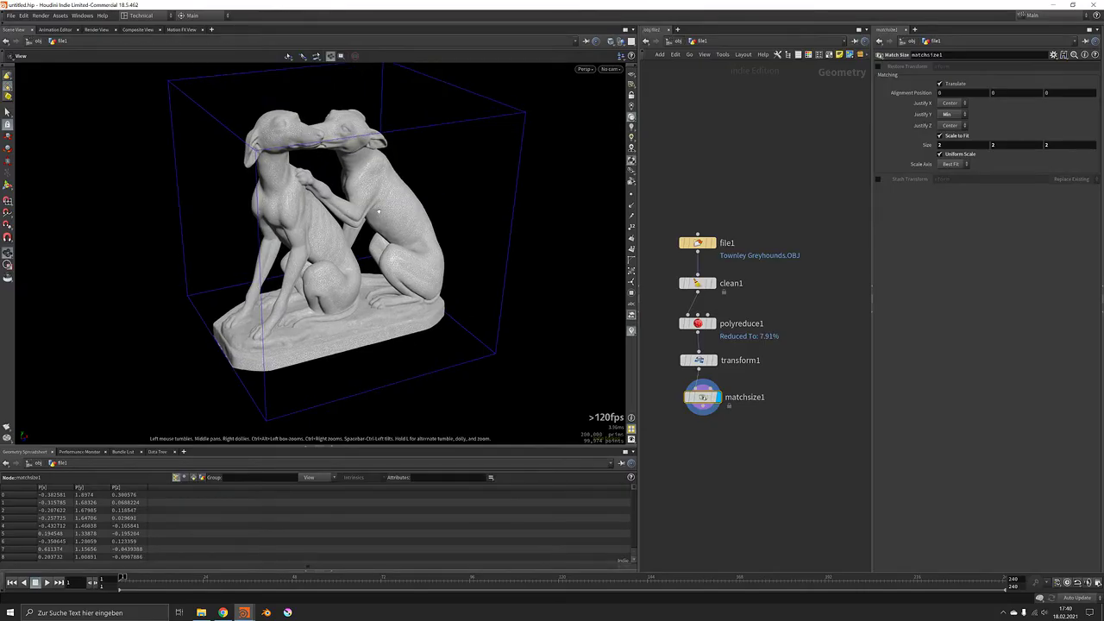
pyautogui.moveTo(385, 181)
pyautogui.mouseDown()
pyautogui.moveTo(332, 153)
pyautogui.moveTo(369, 168)
pyautogui.mouseUp()
# Add a Remesh node connected to the Match Size node's output.
pyautogui.moveTo(702, 404); pyautogui.dragTo(755, 442)
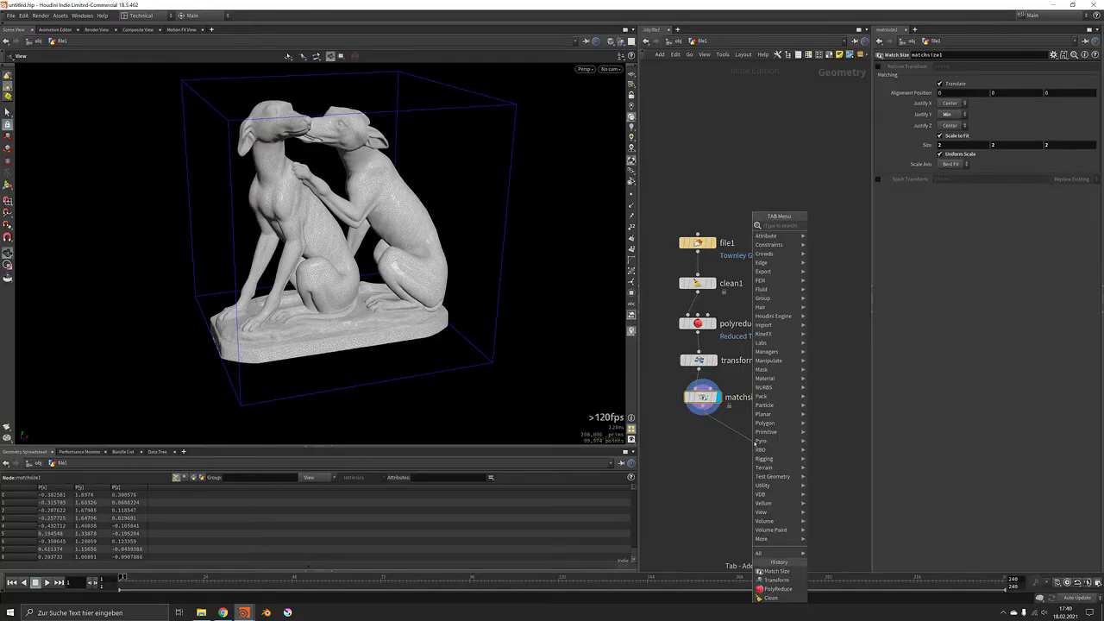
pyautogui.press('Escape')
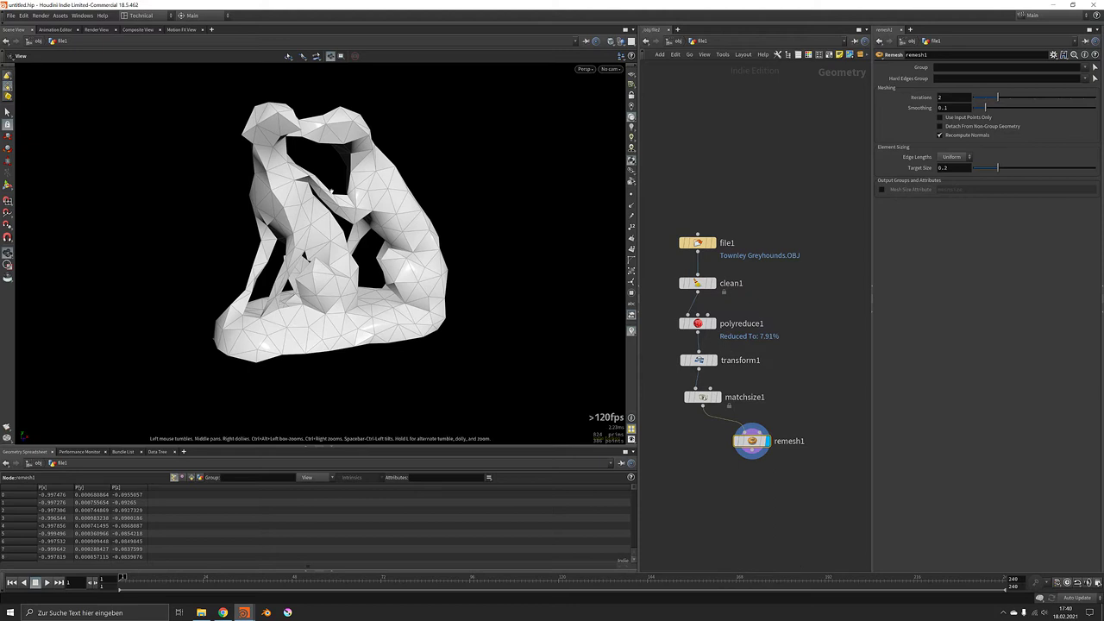
pyautogui.moveTo(392, 193); pyautogui.dragTo(431, 197)
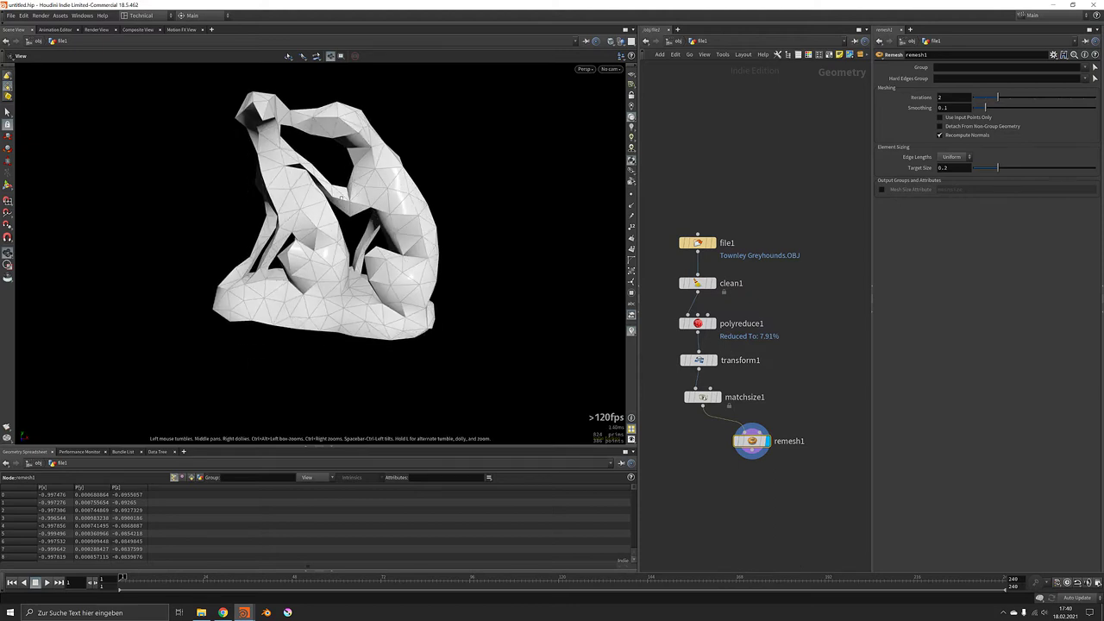
# Switch the Remesh node's edge lengths to Adaptive and check the triangle distribution on the statue.
pyautogui.click(960, 157)
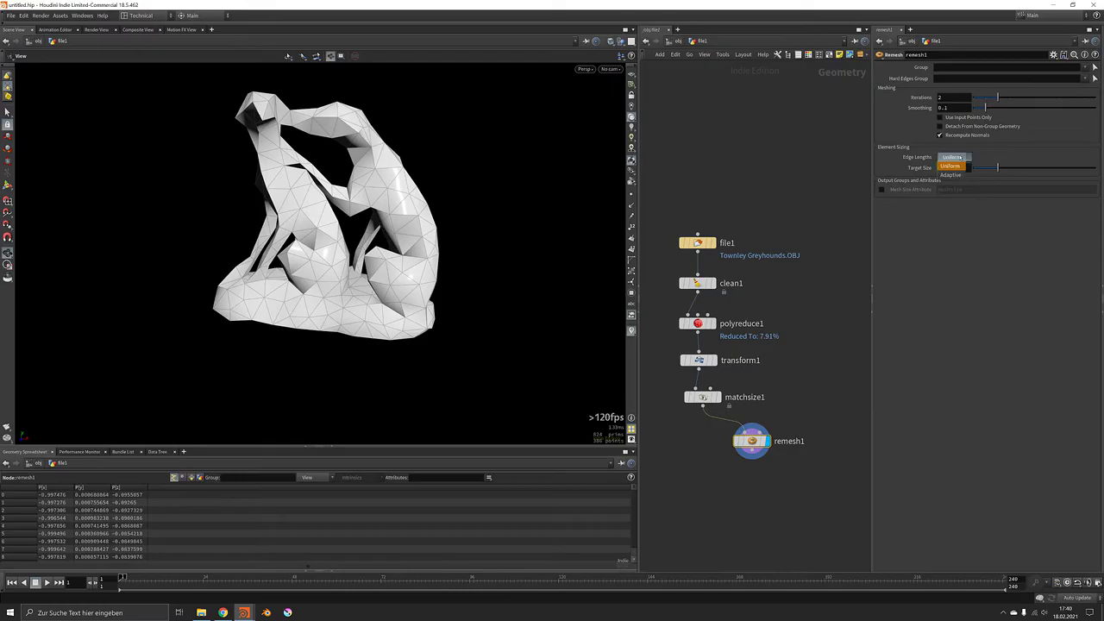
pyautogui.click(954, 175)
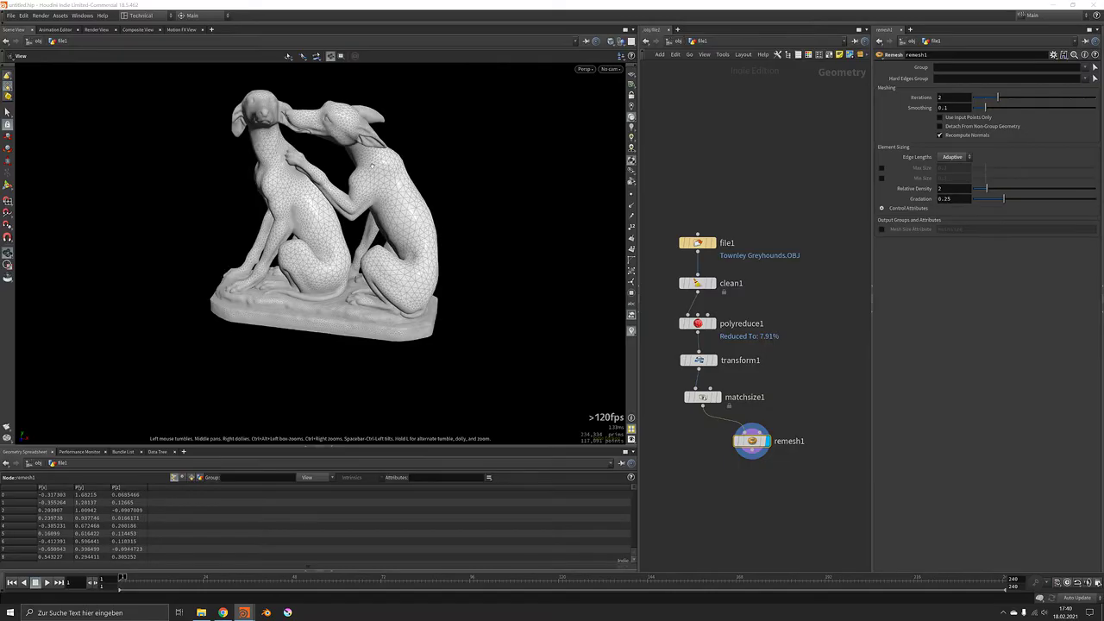
pyautogui.moveTo(452, 149); pyautogui.dragTo(462, 234)
pyautogui.scroll(4, 372, 220)
pyautogui.scroll(4, 372, 221)
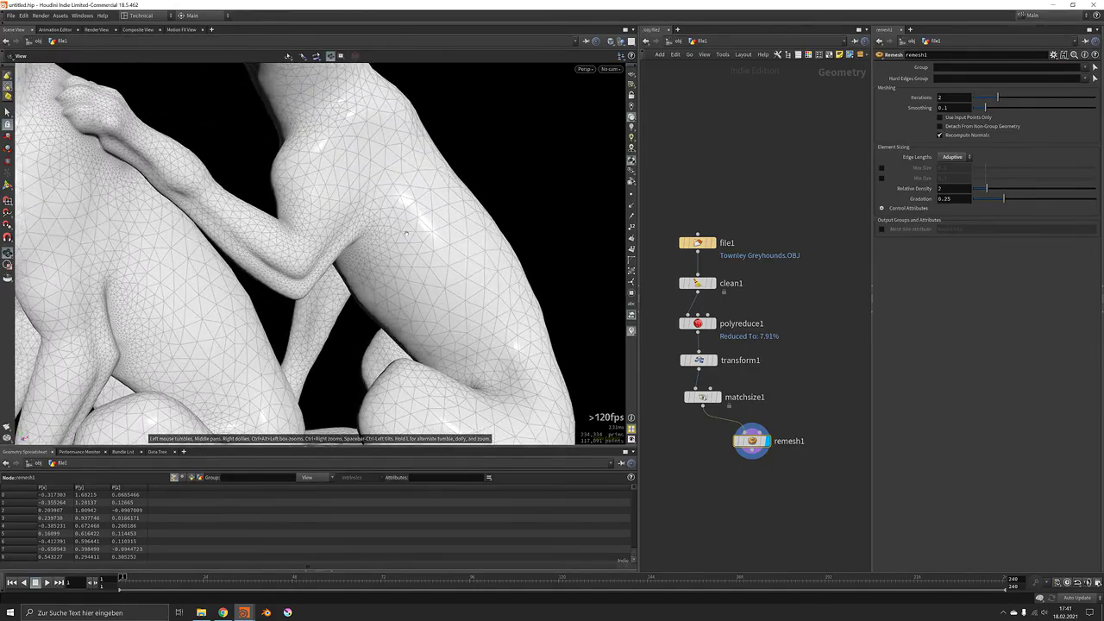
# Enable the Remesh node's minimum size at 0.02 and set its gradation to 0.2.
pyautogui.click(882, 179)
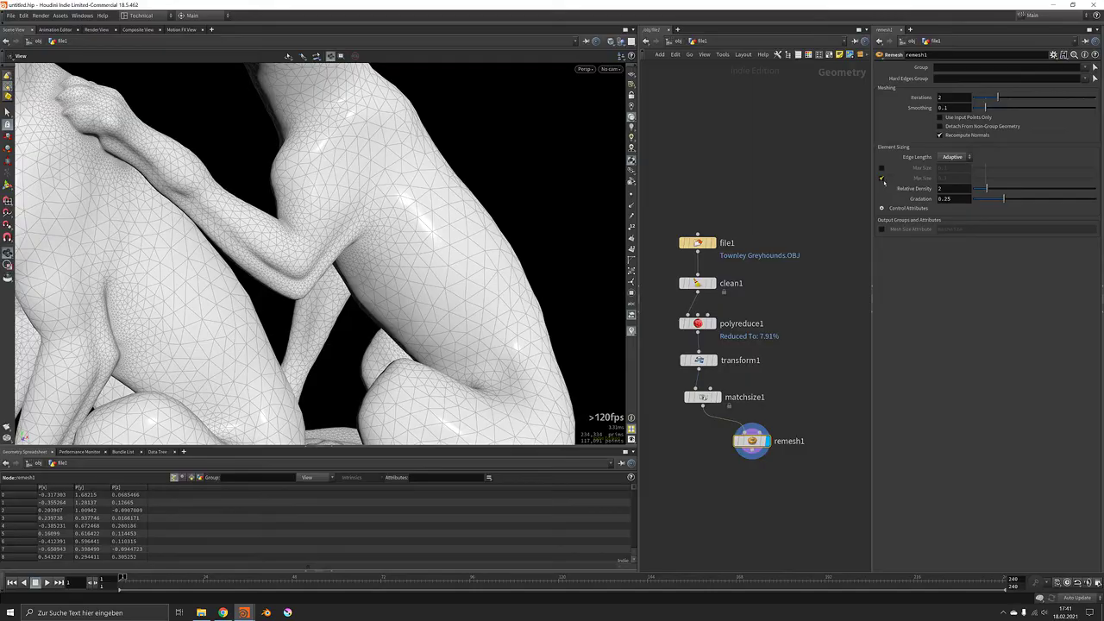
pyautogui.click(959, 178)
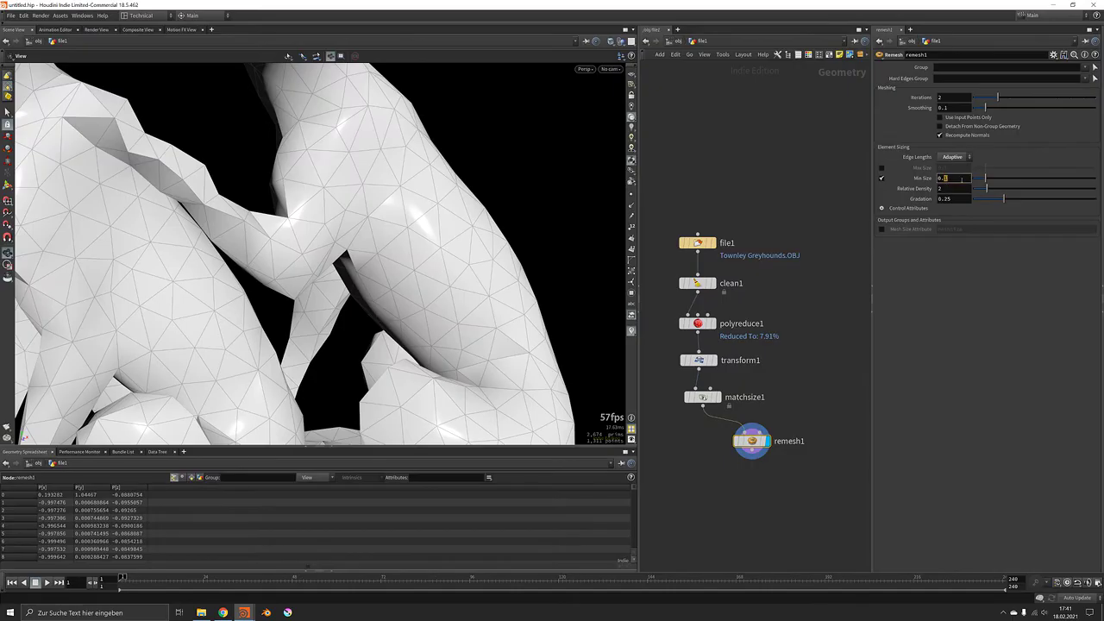
pyautogui.write('0.02')
pyautogui.press('Return')
pyautogui.moveTo(433, 212); pyautogui.dragTo(486, 269)
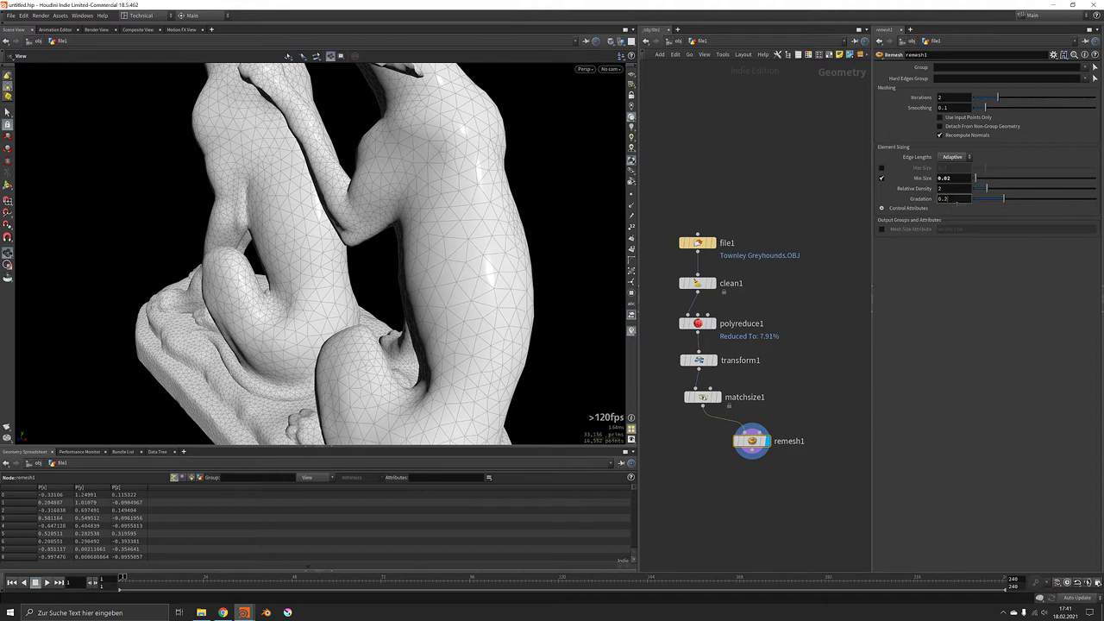
pyautogui.press('Return')
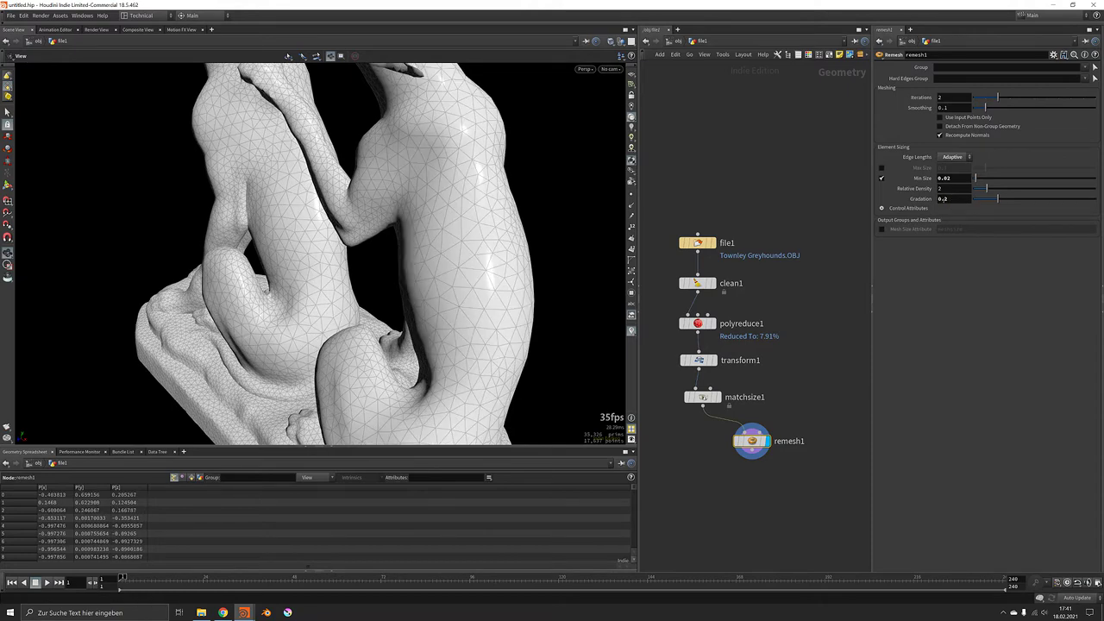
# Try a gradation of 0.1 on the Remesh node, and return it to 0.2.
pyautogui.press('BackSpace')
pyautogui.write('1')
pyautogui.press('Return')
pyautogui.moveTo(476, 336); pyautogui.dragTo(537, 223)
pyautogui.click(963, 200)
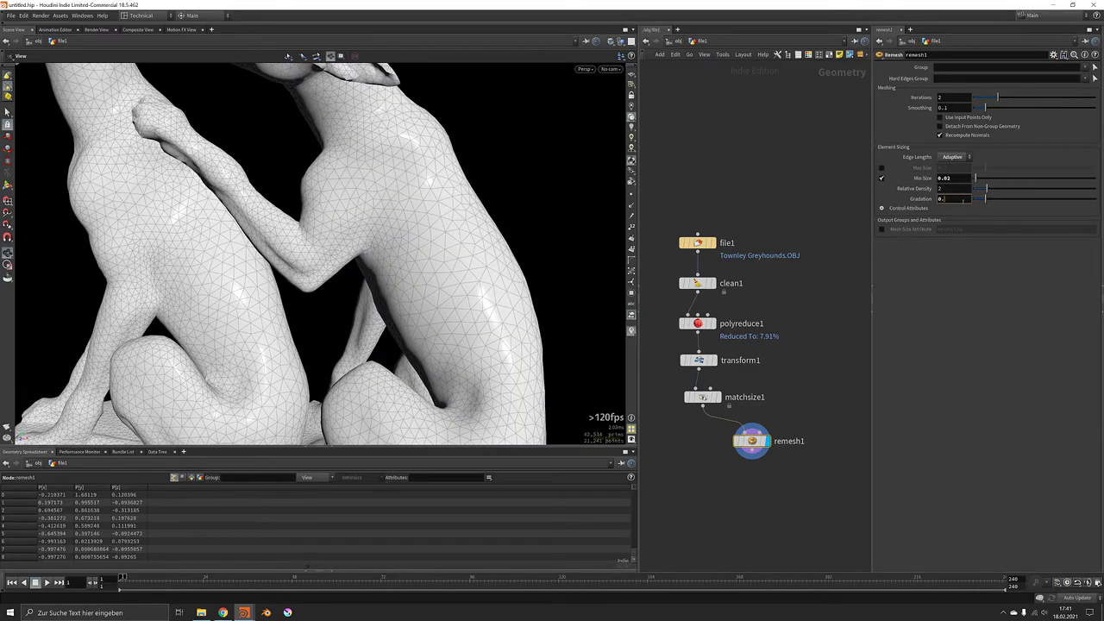
pyautogui.write('2')
pyautogui.press('Return')
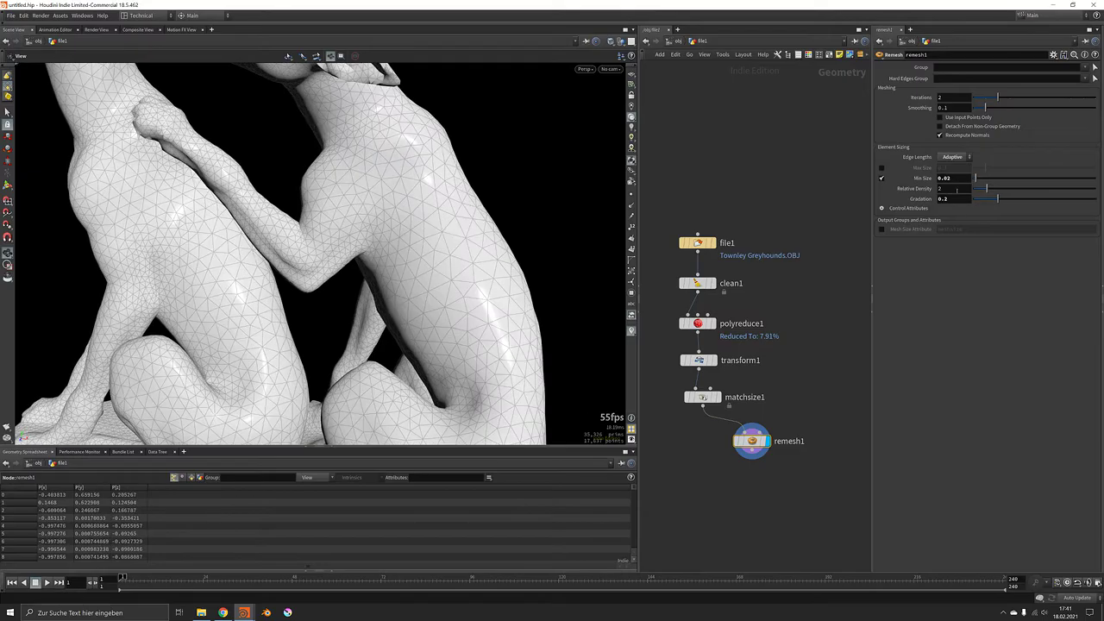
# Set the Remesh node's relative density to 1.5 and its iterations to 4.
pyautogui.doubleClick(959, 189)
pyautogui.write('1.5')
pyautogui.press('Return')
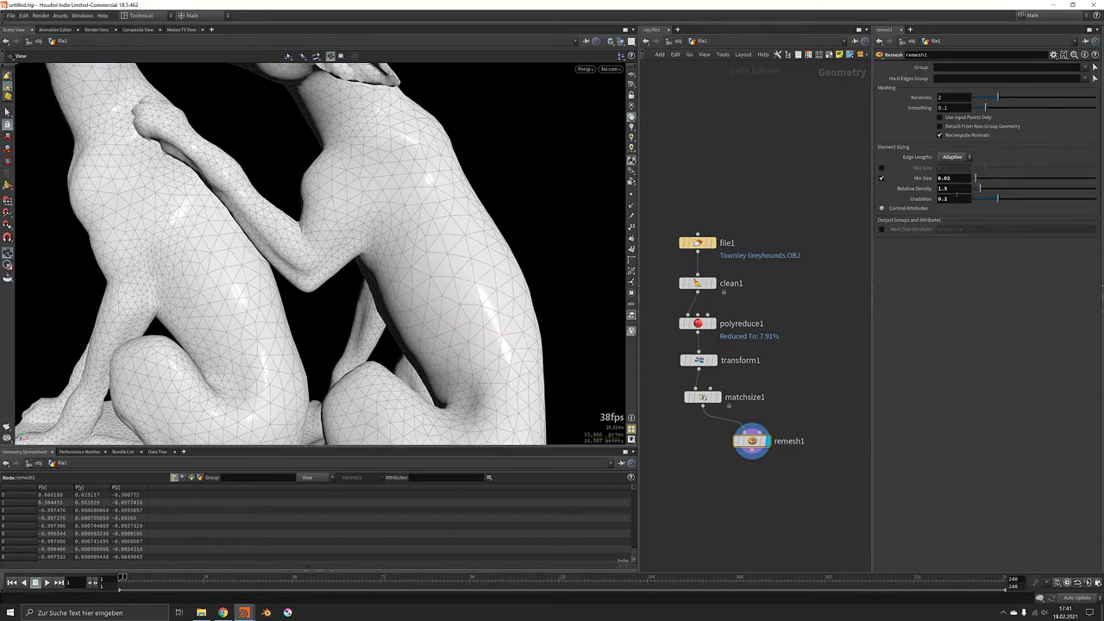
pyautogui.scroll(-3, 430, 250)
pyautogui.moveTo(428, 249); pyautogui.dragTo(500, 250)
pyautogui.scroll(-4, 483, 250)
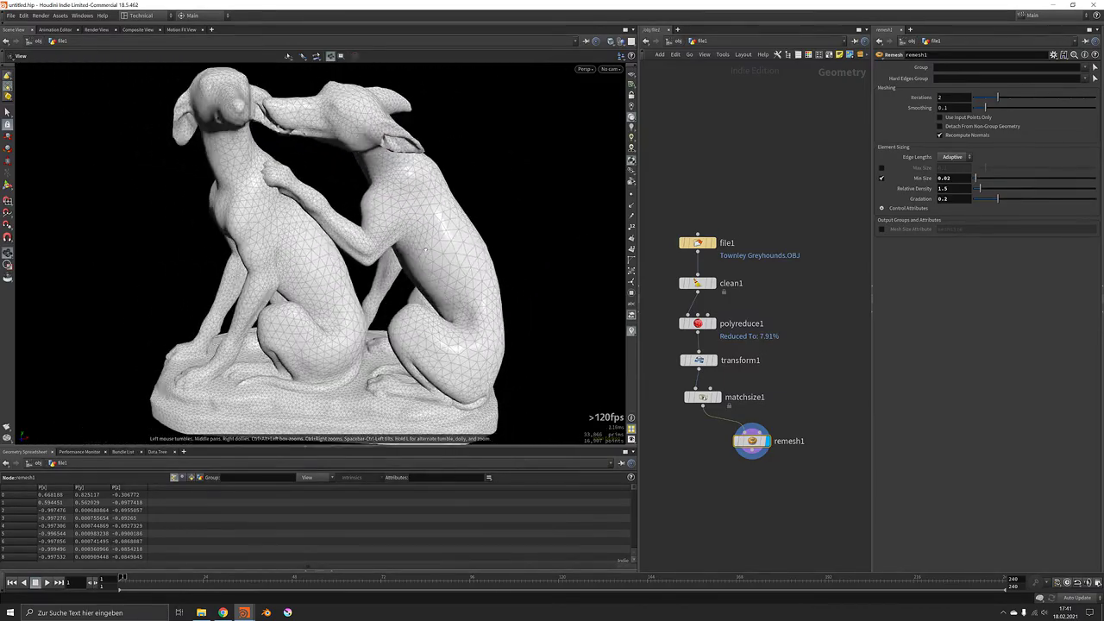
pyautogui.doubleClick(940, 98)
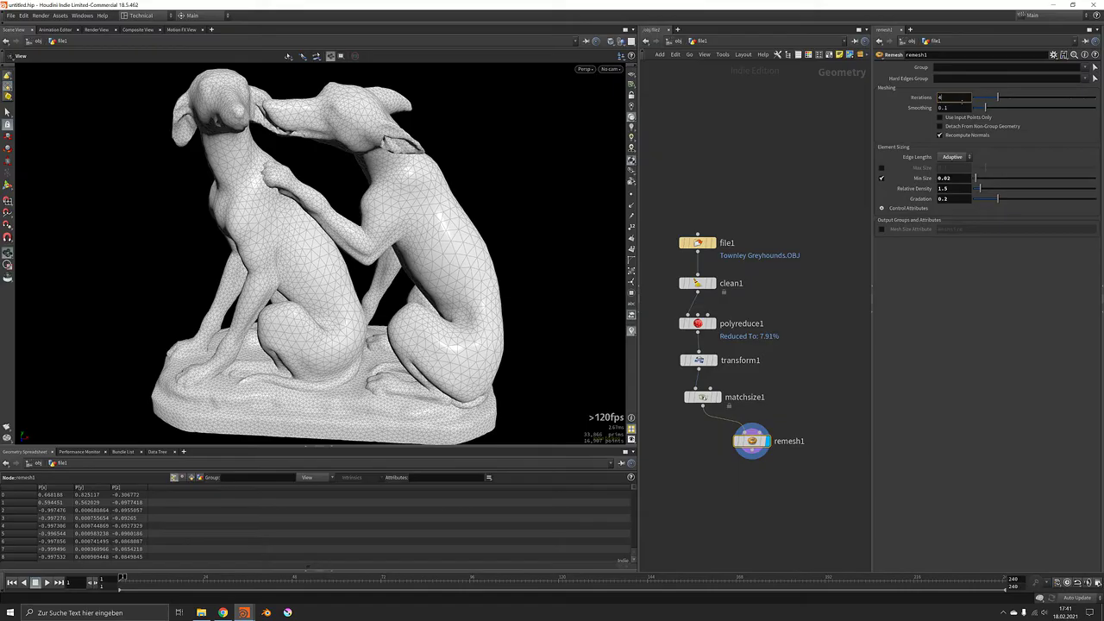
pyautogui.press('Return')
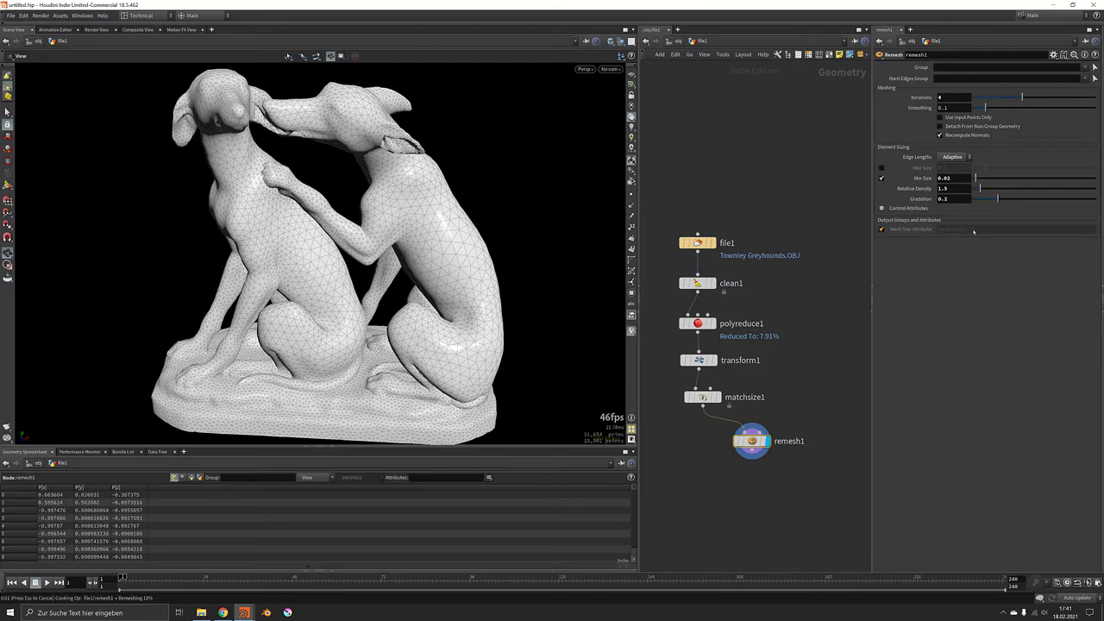
# Enable the Remesh node's mesh size attribute output and name the attribute pscale.
pyautogui.doubleClick(964, 230)
pyautogui.write('psc')
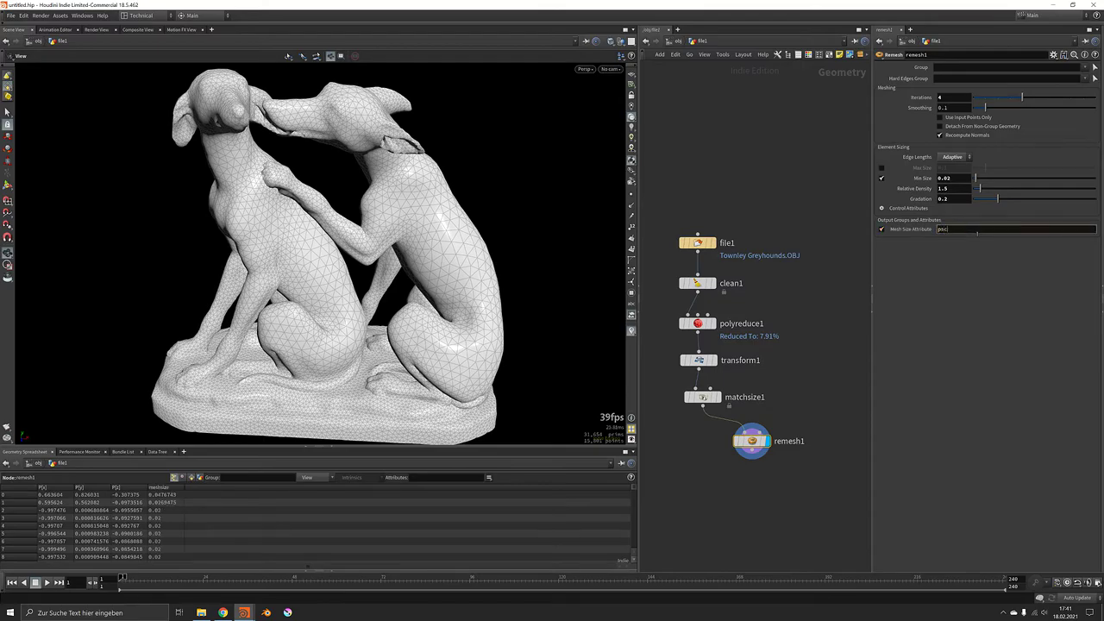
pyautogui.write('ale')
pyautogui.press('Return')
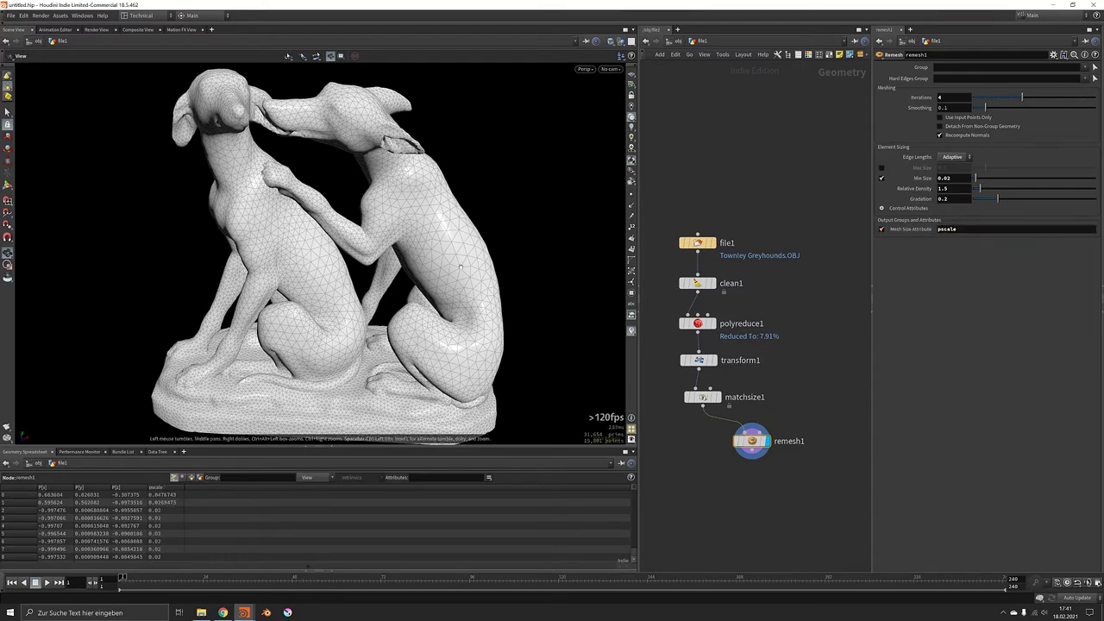
pyautogui.scroll(5, 460, 259)
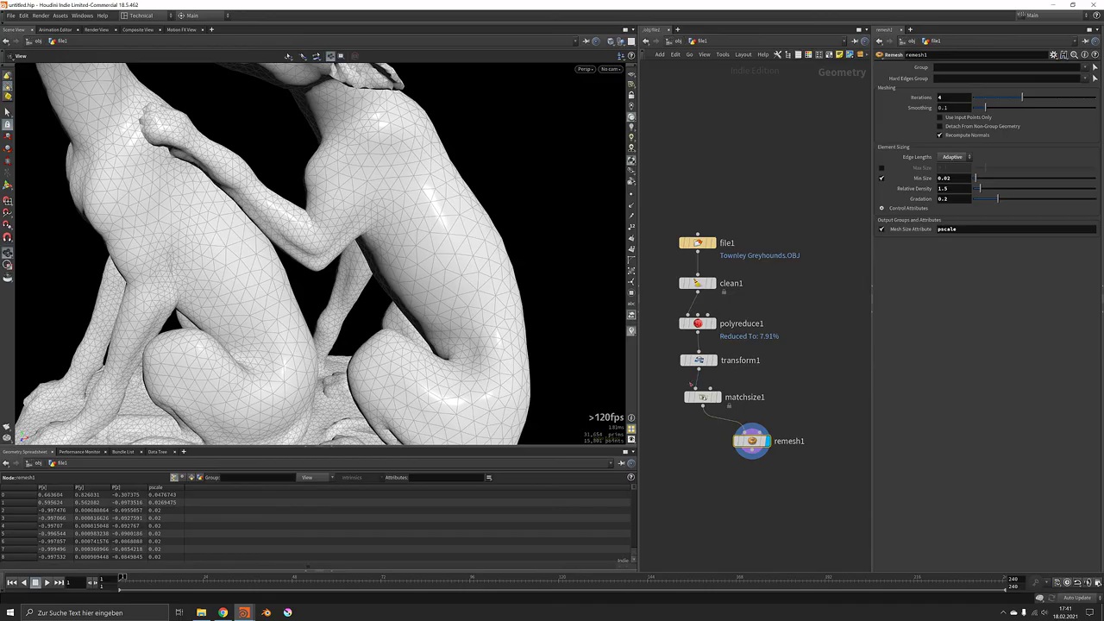
pyautogui.scroll(-5, 225, 169)
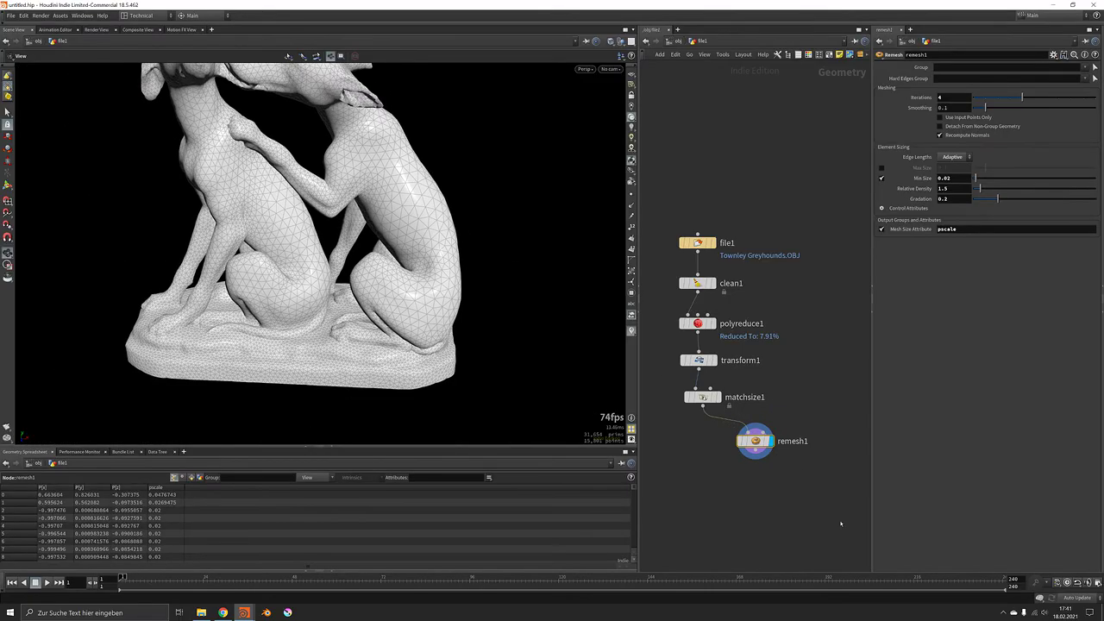
pyautogui.moveTo(261, 151); pyautogui.dragTo(297, 212, button='middle')
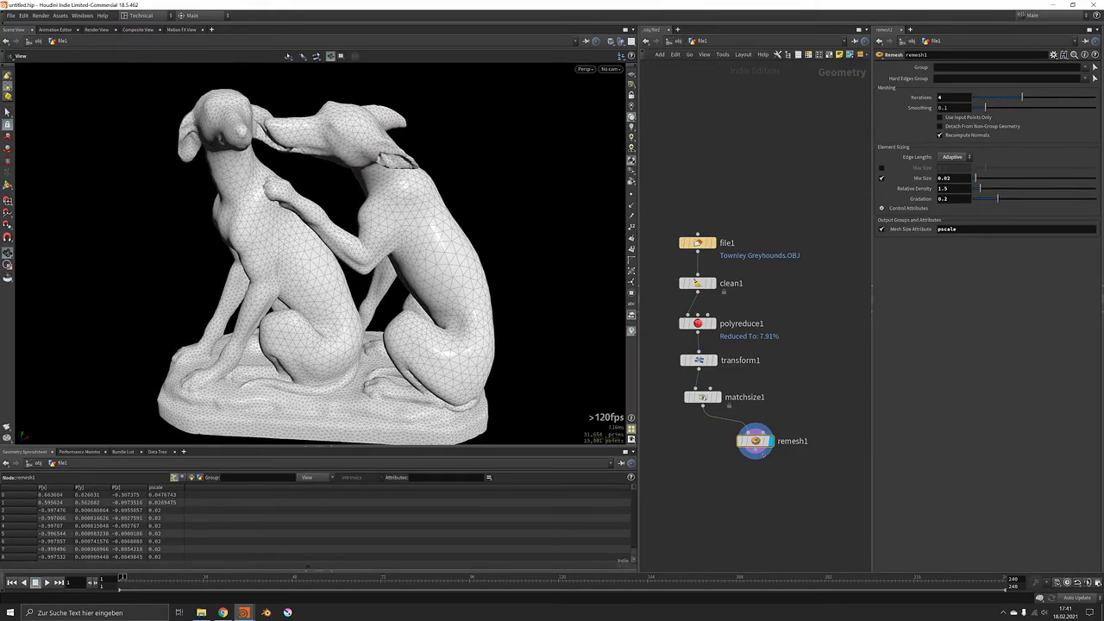
# Add a Measure node connected to the Remesh node's output.
pyautogui.press('Tab')
pyautogui.write('meas')
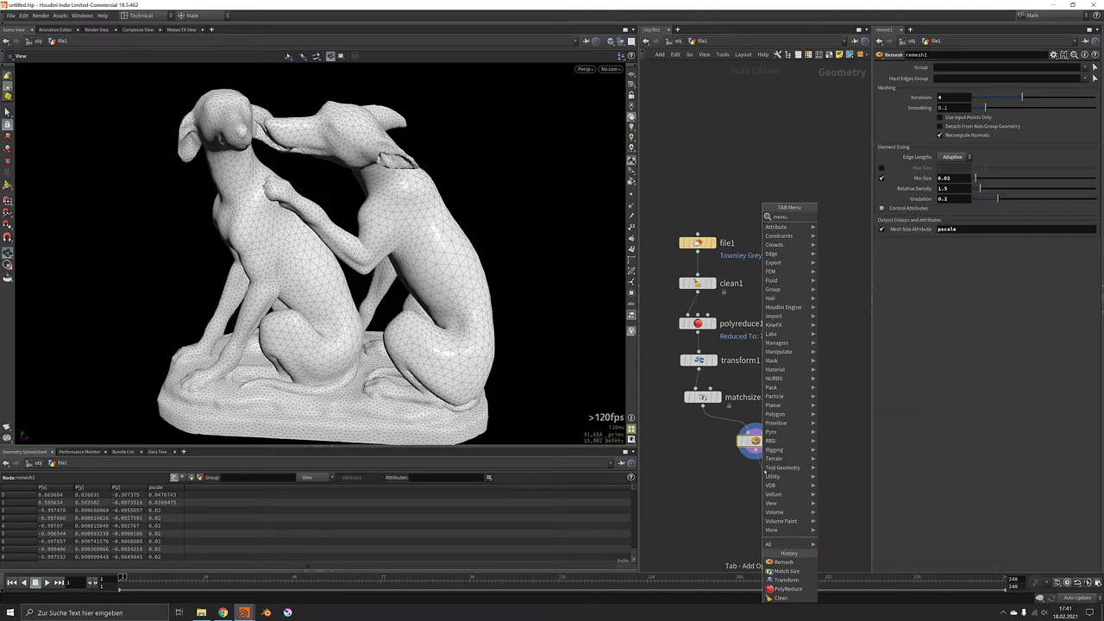
pyautogui.press('Return')
pyautogui.press('Return')
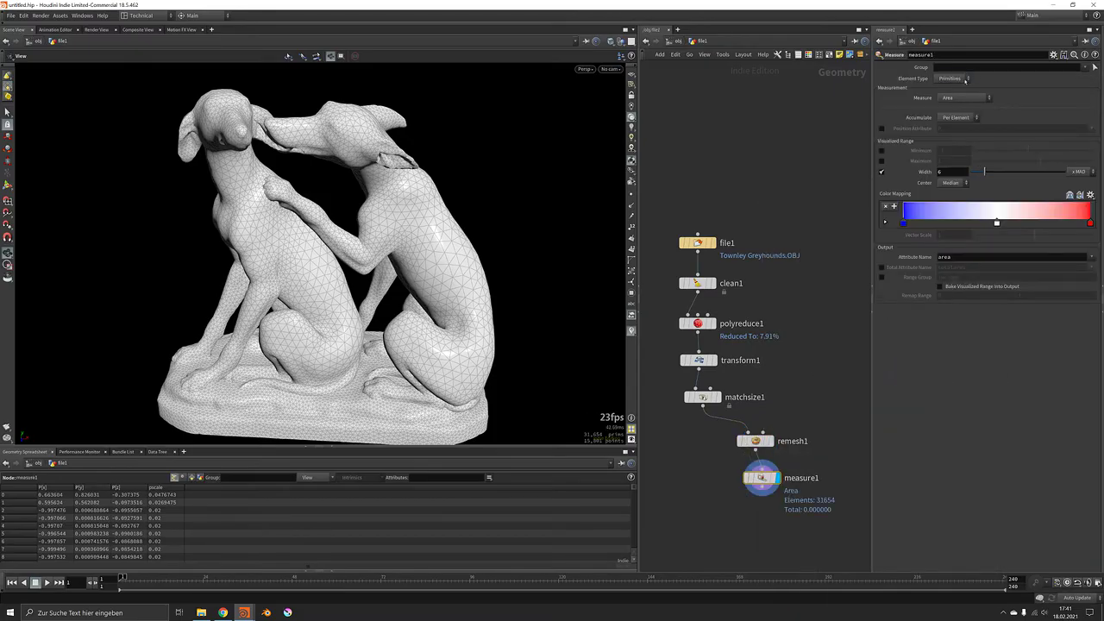
# Configure the Measure node to compute the gradient of P's Y component on points.
pyautogui.click(950, 78)
pyautogui.click(955, 91)
pyautogui.click(961, 97)
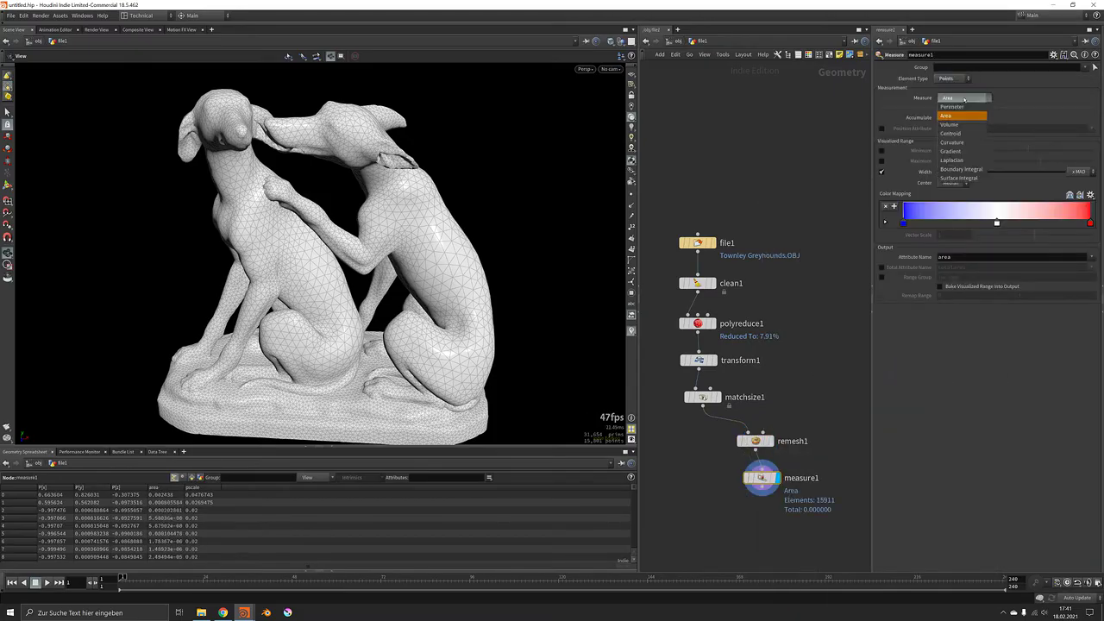
pyautogui.click(975, 149)
pyautogui.click(1070, 109)
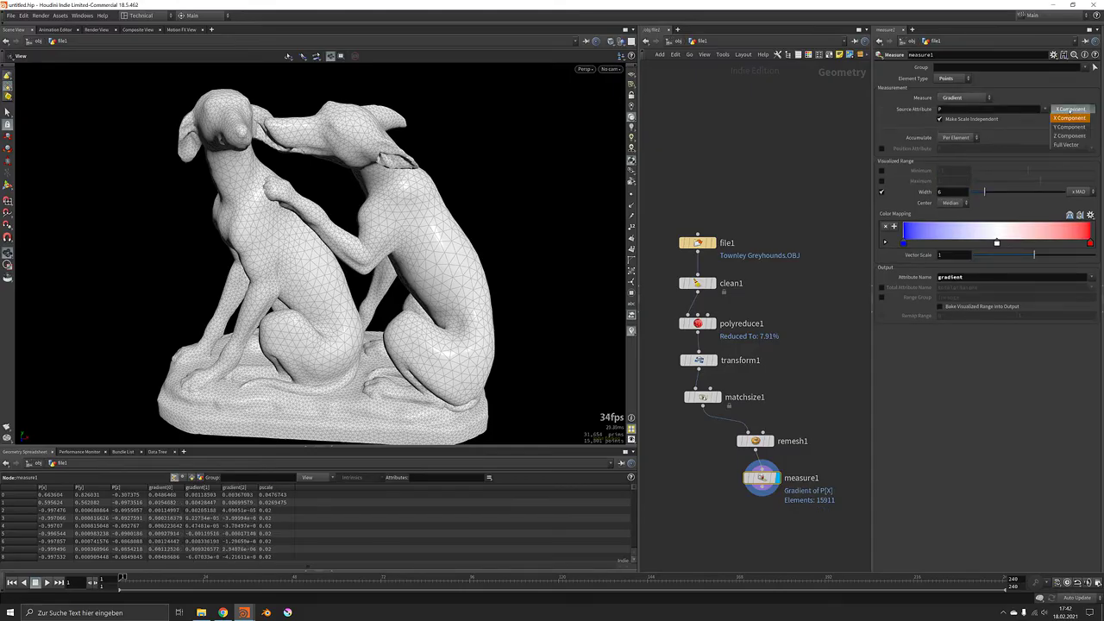
pyautogui.click(1070, 127)
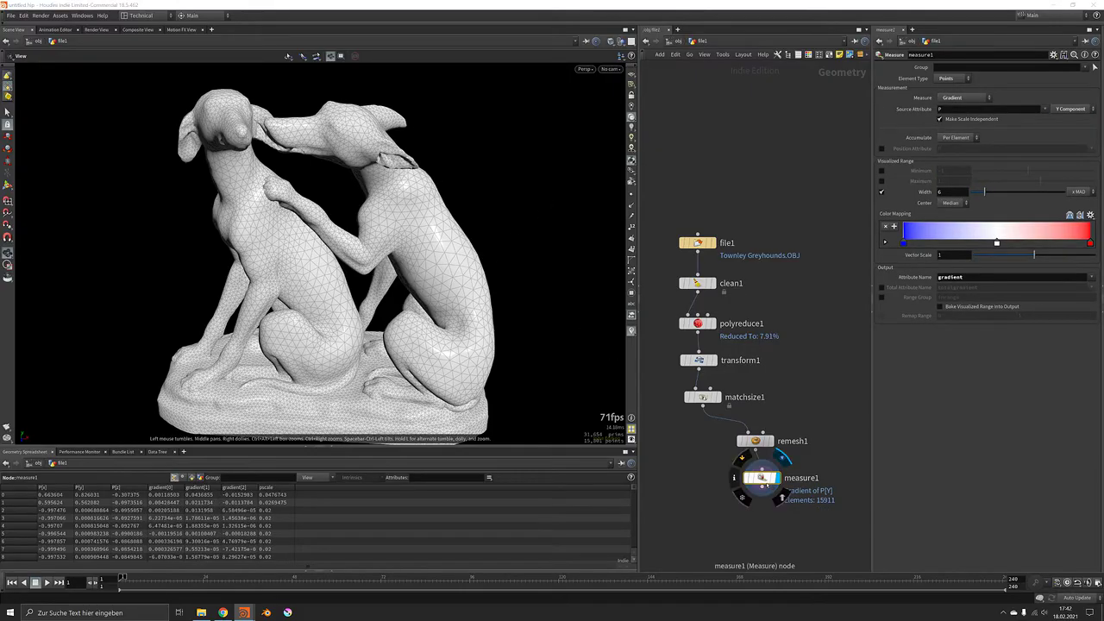
# Set the Measure node's output attribute name to up.
pyautogui.doubleClick(970, 277)
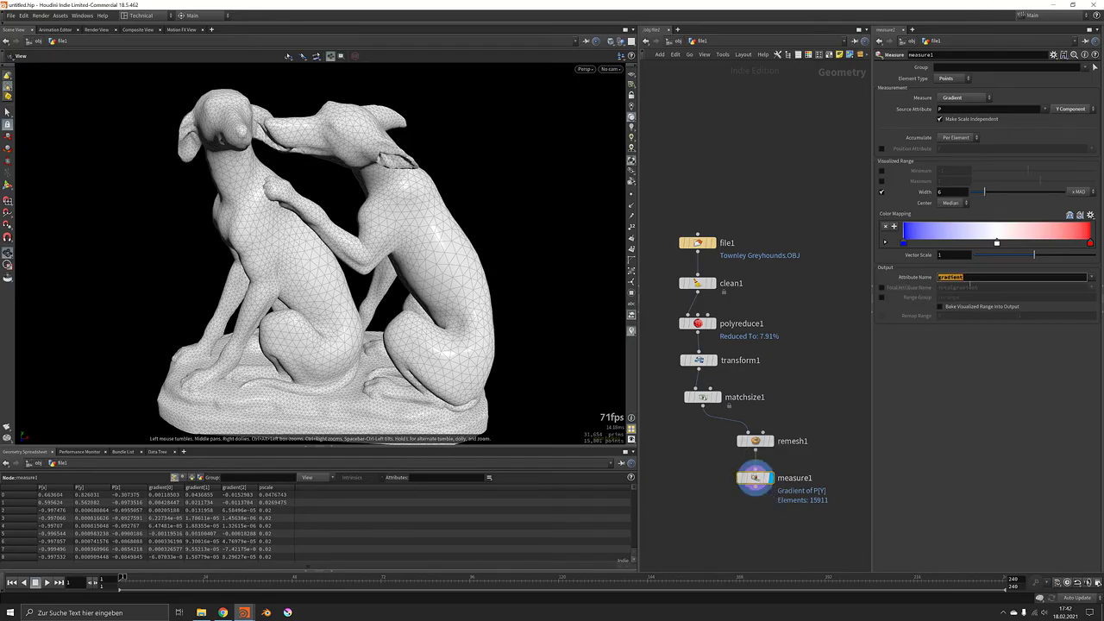
pyautogui.write('up')
pyautogui.press('Return')
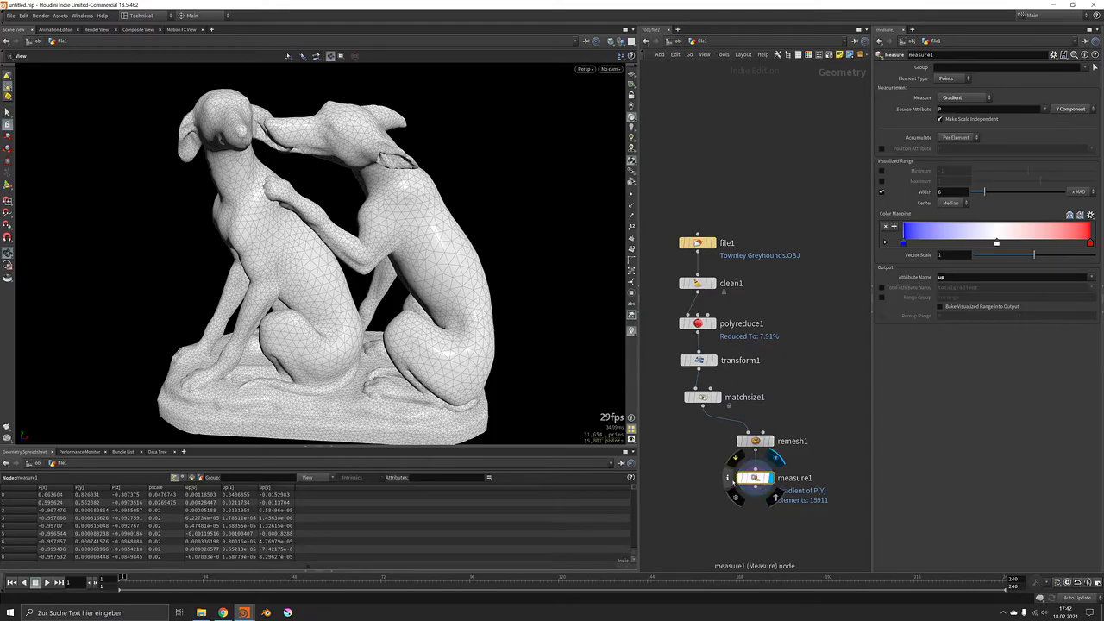
# Visualize the up attribute in the viewport using a Marker type visualizer with the Vector style.
pyautogui.click(727, 477)
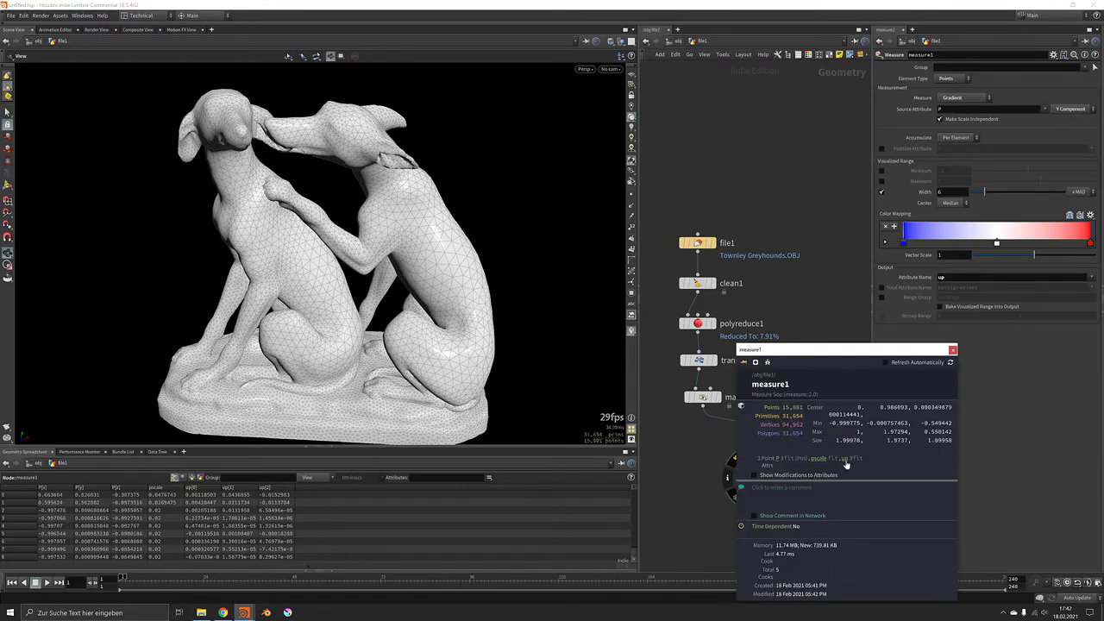
pyautogui.click(850, 458)
pyautogui.click(952, 350)
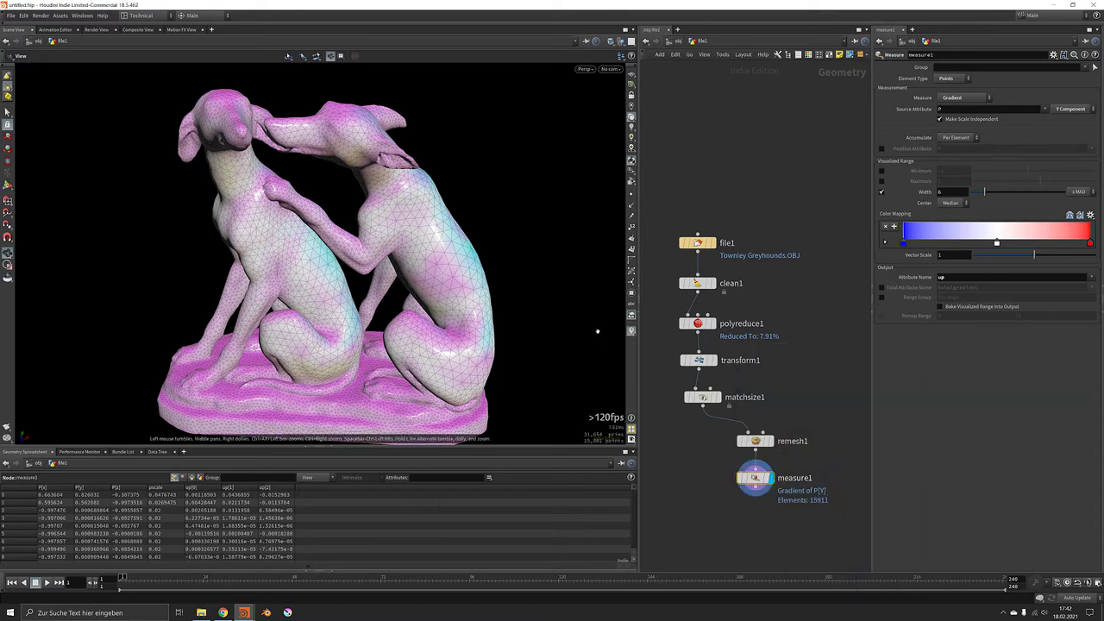
pyautogui.rightClick(631, 332)
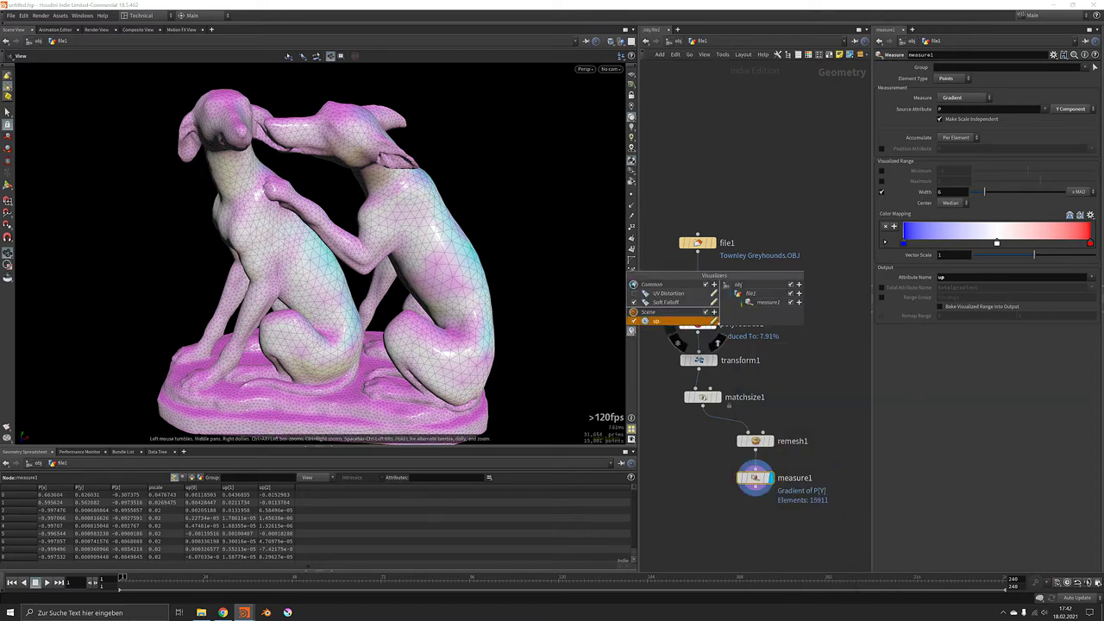
pyautogui.click(713, 321)
pyautogui.click(690, 257)
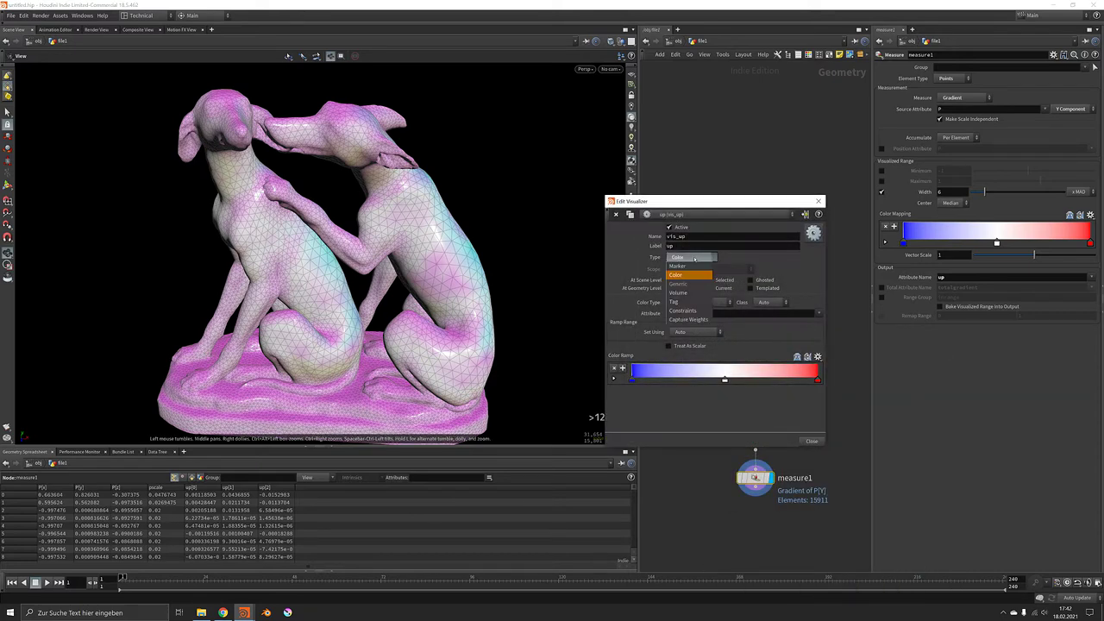
pyautogui.click(677, 266)
pyautogui.click(688, 302)
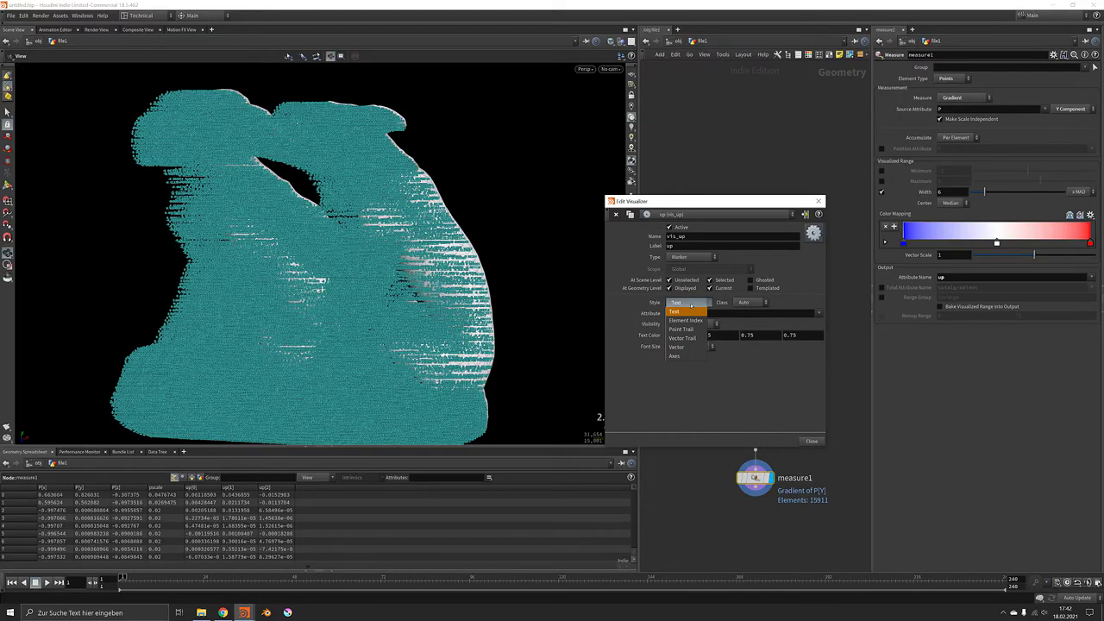
pyautogui.click(686, 346)
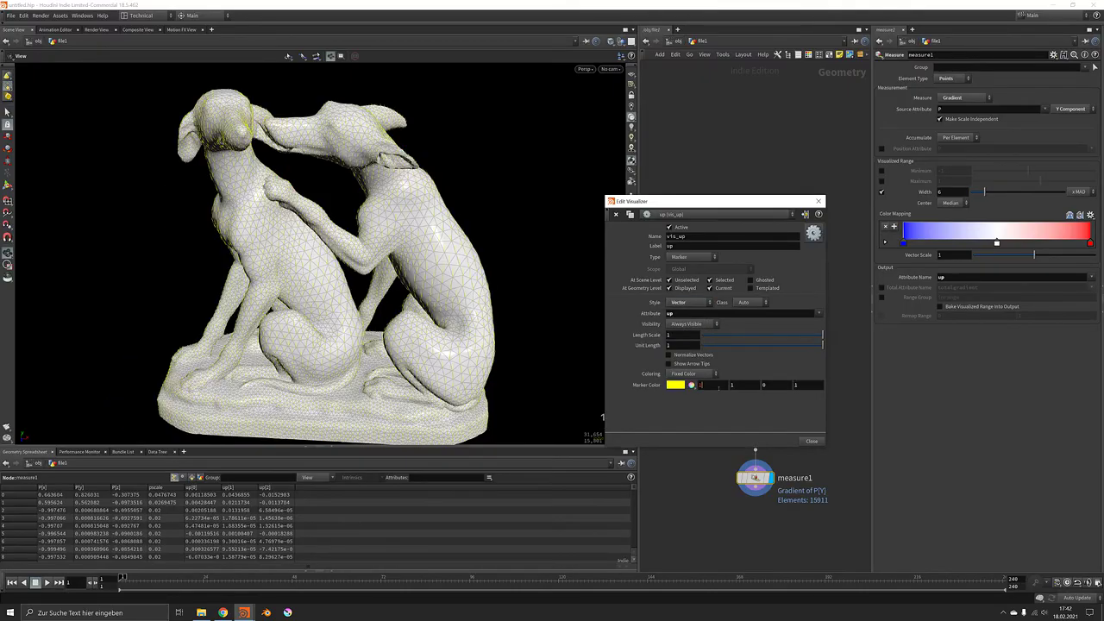
# Set the up visualizer's marker color to blue (0, 0, 1) and close its settings.
pyautogui.write('0')
pyautogui.press('Tab')
pyautogui.write('0')
pyautogui.press('Tab')
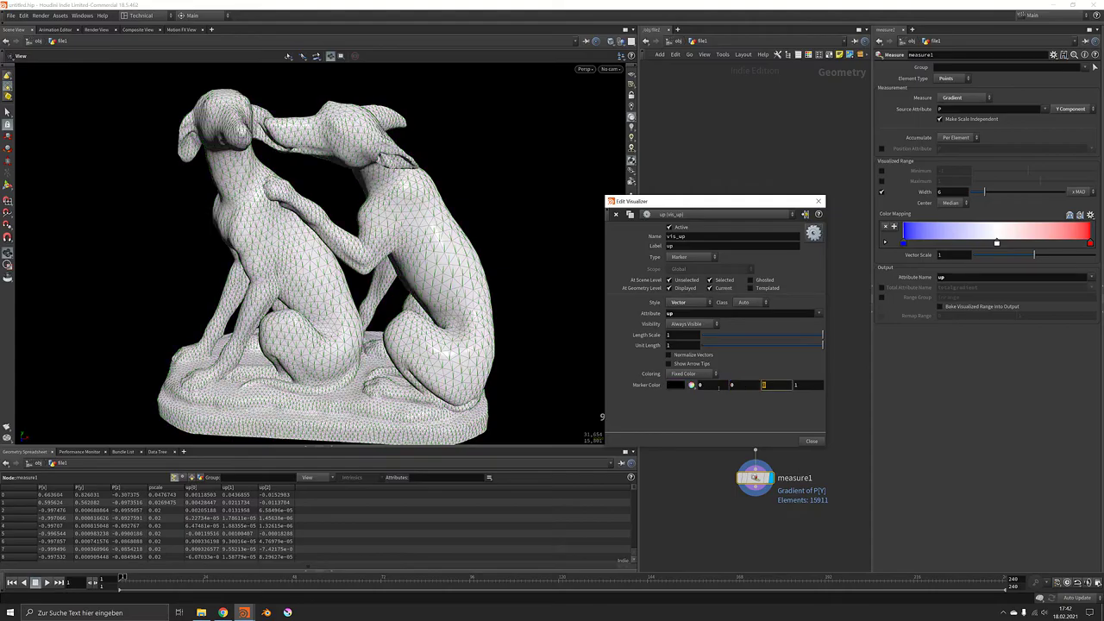
pyautogui.write('1')
pyautogui.press('Return')
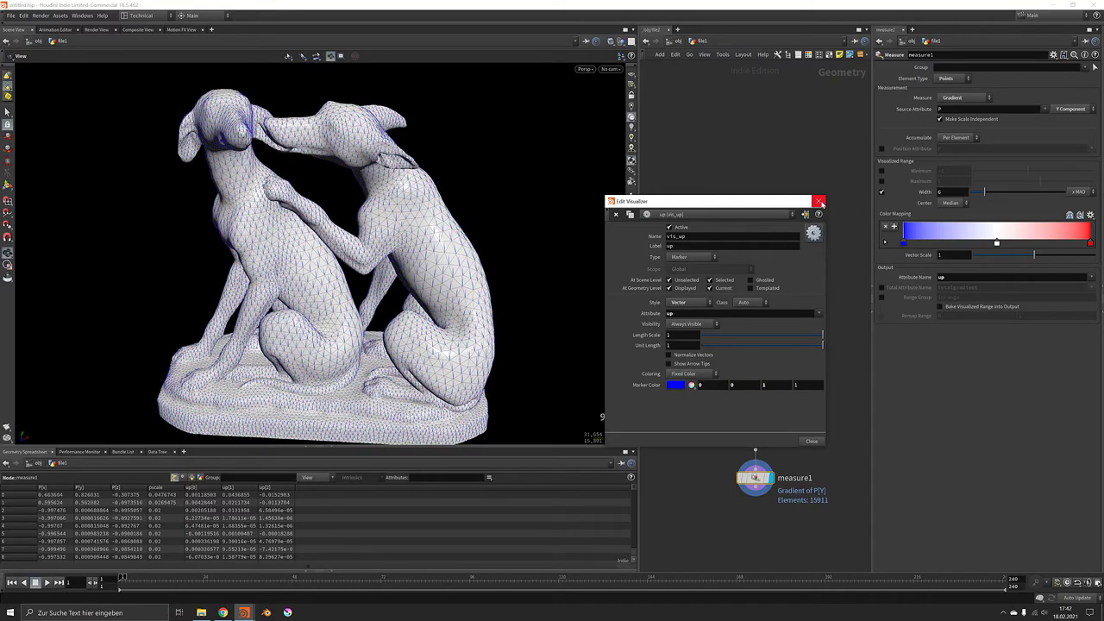
pyautogui.click(819, 201)
# Compare the up vectors using the X and Z components of P as the Measure source, and return to the Y component.
pyautogui.moveTo(528, 103); pyautogui.dragTo(460, 304)
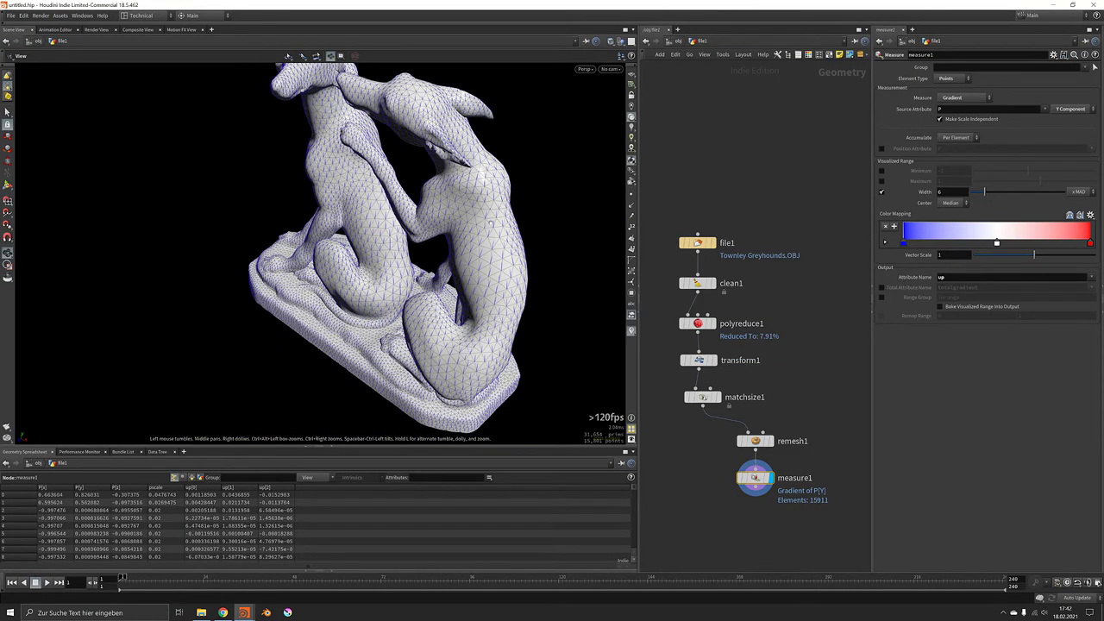
pyautogui.moveTo(416, 90)
pyautogui.mouseDown()
pyautogui.moveTo(510, 100)
pyautogui.moveTo(502, 86)
pyautogui.moveTo(431, 97)
pyautogui.moveTo(381, 81)
pyautogui.moveTo(403, 96)
pyautogui.mouseUp()
pyautogui.scroll(4, 481, 112)
pyautogui.moveTo(518, 312); pyautogui.dragTo(461, 298)
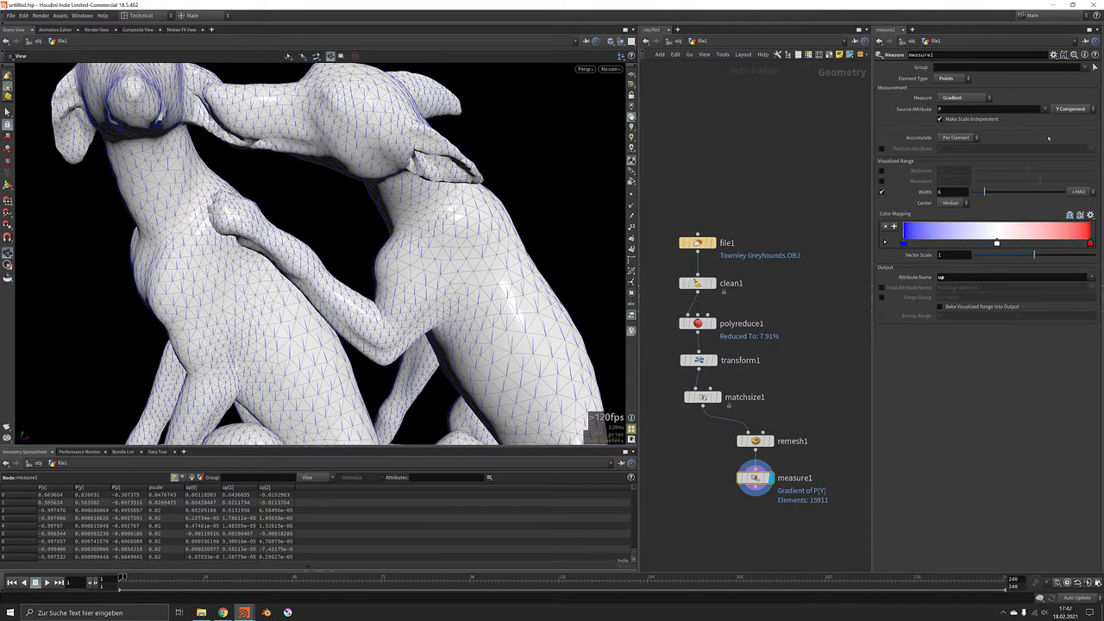
pyautogui.click(1069, 108)
pyautogui.click(1068, 112)
pyautogui.moveTo(497, 271); pyautogui.dragTo(448, 250)
pyautogui.click(1072, 110)
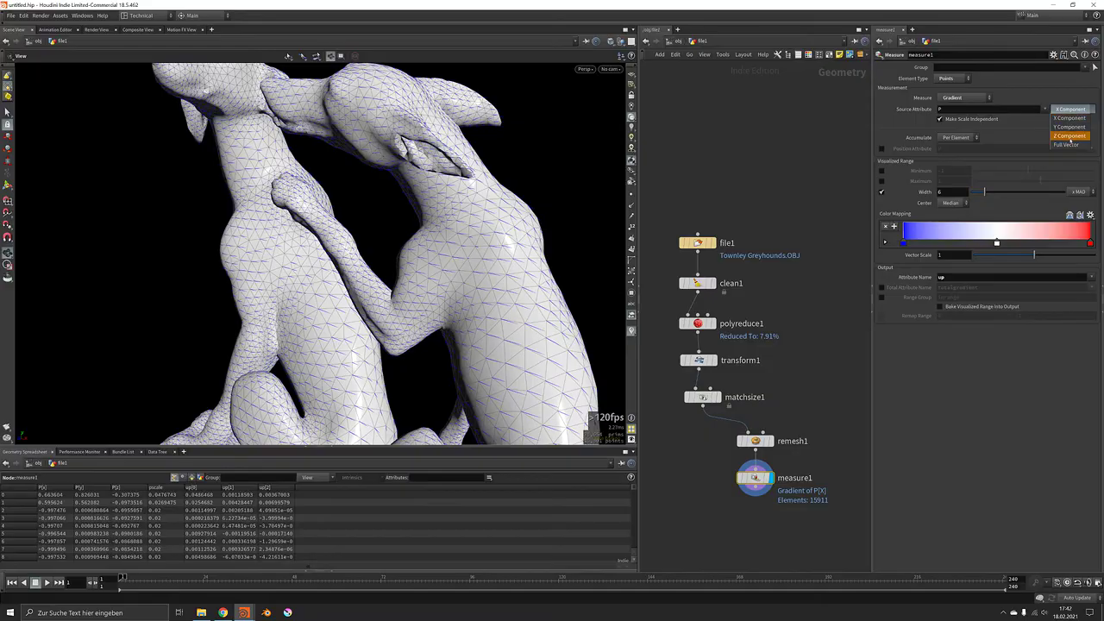
pyautogui.click(1070, 136)
pyautogui.moveTo(483, 263)
pyautogui.mouseDown()
pyautogui.moveTo(384, 258)
pyautogui.moveTo(358, 276)
pyautogui.moveTo(500, 276)
pyautogui.mouseUp()
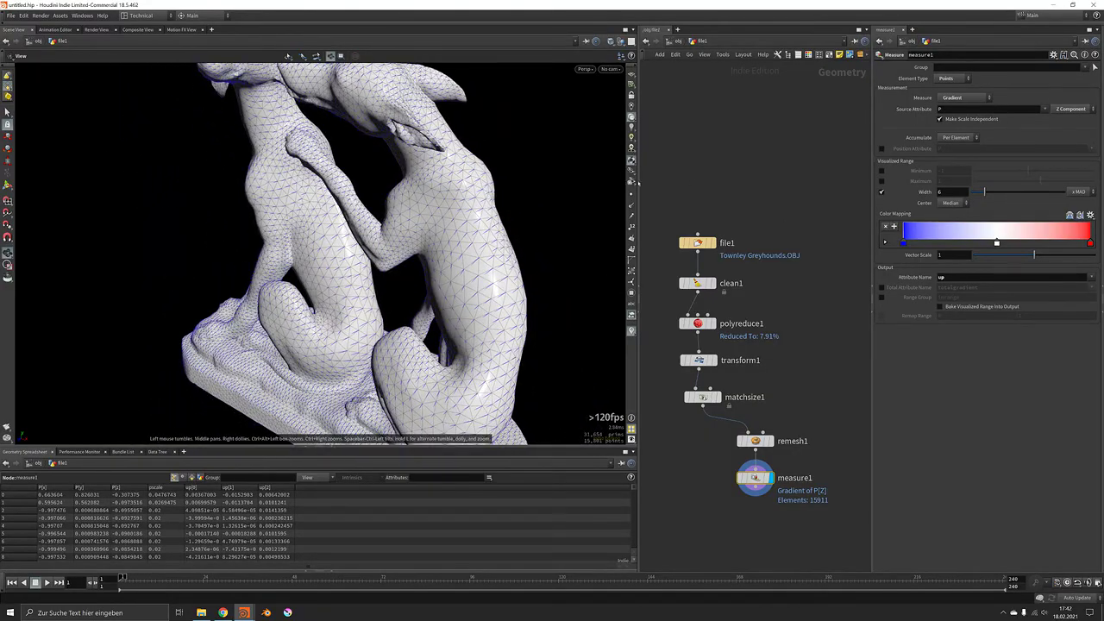
pyautogui.click(1065, 111)
pyautogui.click(1069, 126)
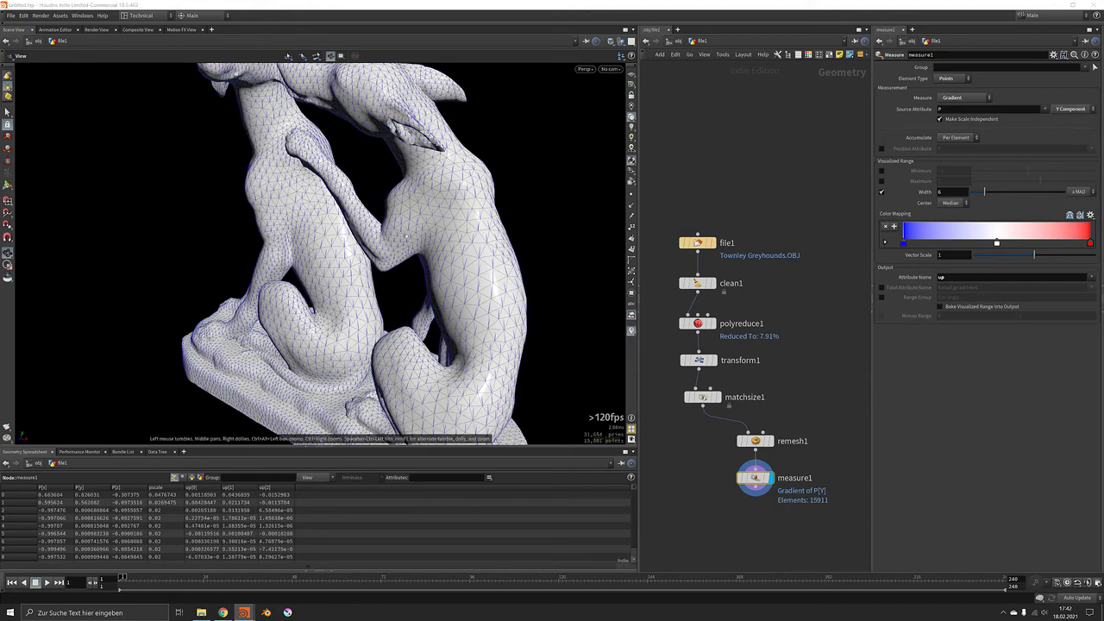
pyautogui.moveTo(388, 255); pyautogui.dragTo(487, 216)
pyautogui.scroll(-4, 488, 216)
pyautogui.moveTo(515, 324); pyautogui.dragTo(493, 308, button='middle')
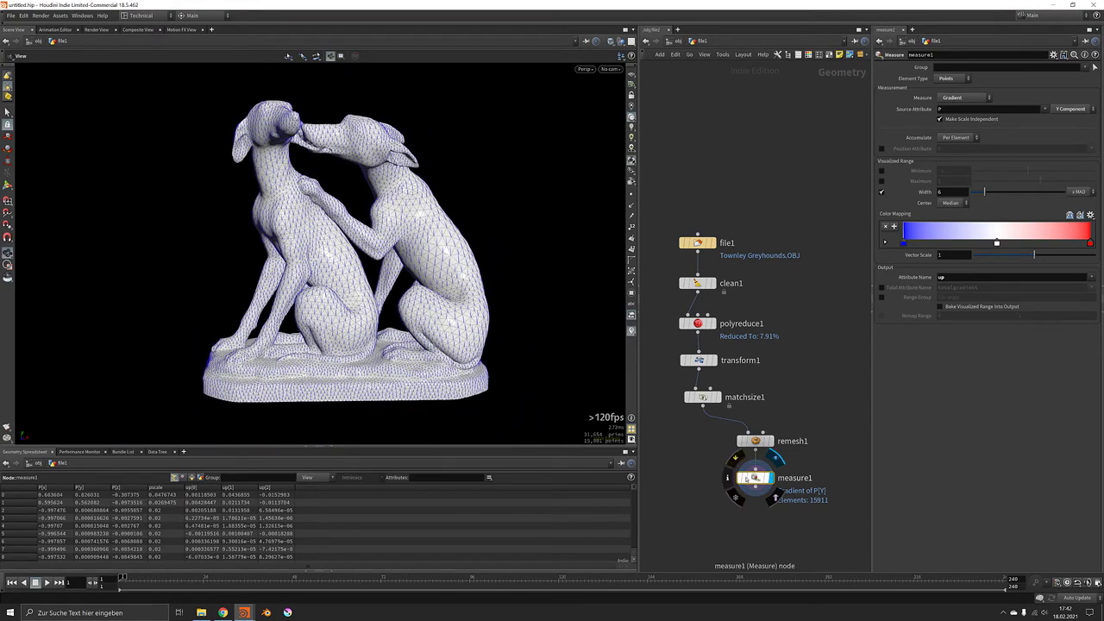
# Add a Normal node after the Measure node, display its output, and set it to add normals to points.
pyautogui.moveTo(757, 517); pyautogui.dragTo(743, 452, button='middle')
pyautogui.press('Tab')
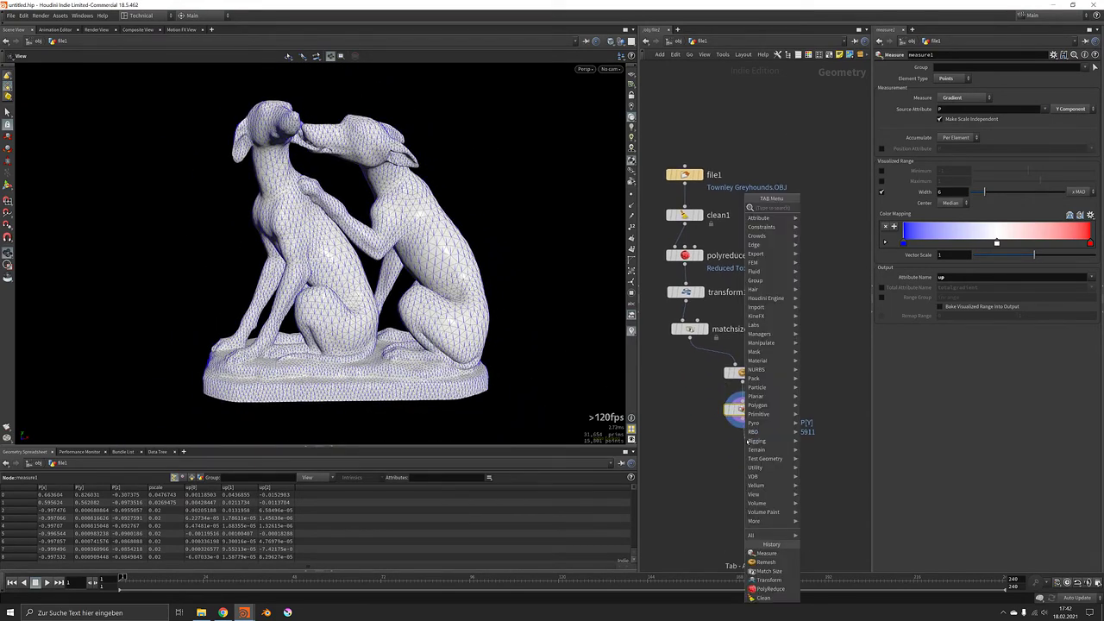
pyautogui.write('norm')
pyautogui.press('Return')
pyautogui.click(748, 441)
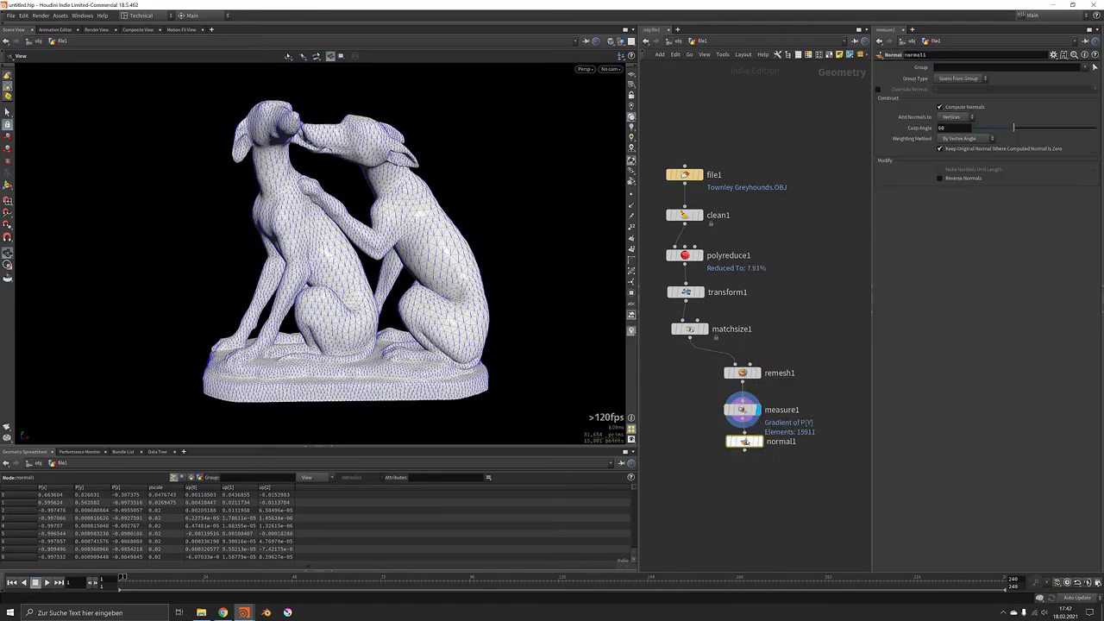
pyautogui.click(760, 447)
pyautogui.click(957, 117)
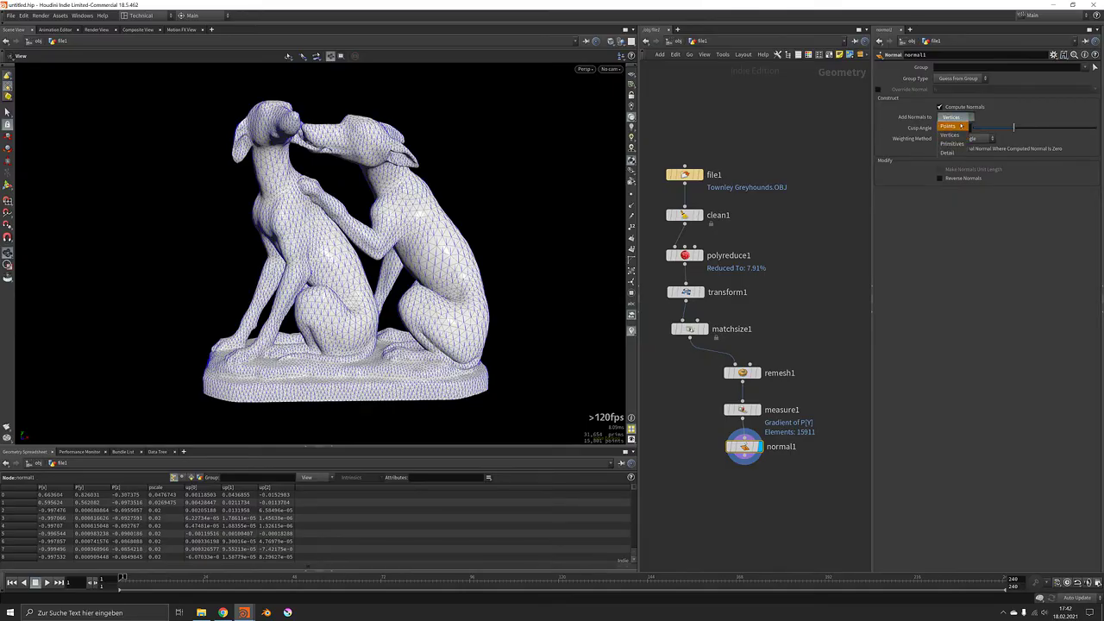
pyautogui.click(953, 115)
# Show the point normals in the viewport, inspect their directions around the statue, and hide them again.
pyautogui.click(631, 206)
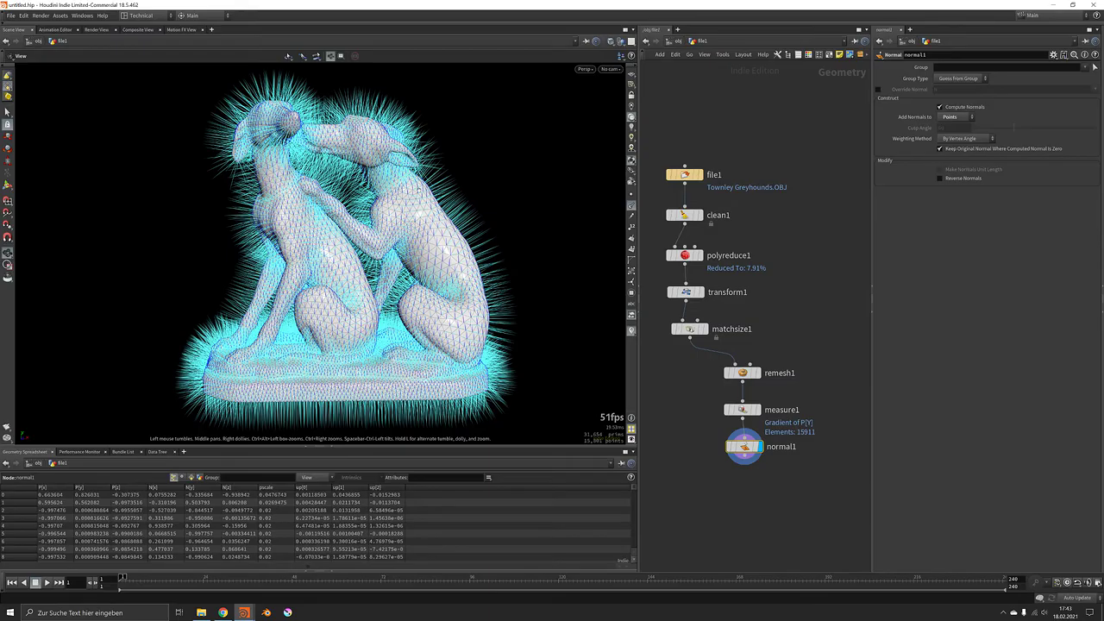
pyautogui.moveTo(345, 203); pyautogui.dragTo(232, 183)
pyautogui.click(631, 206)
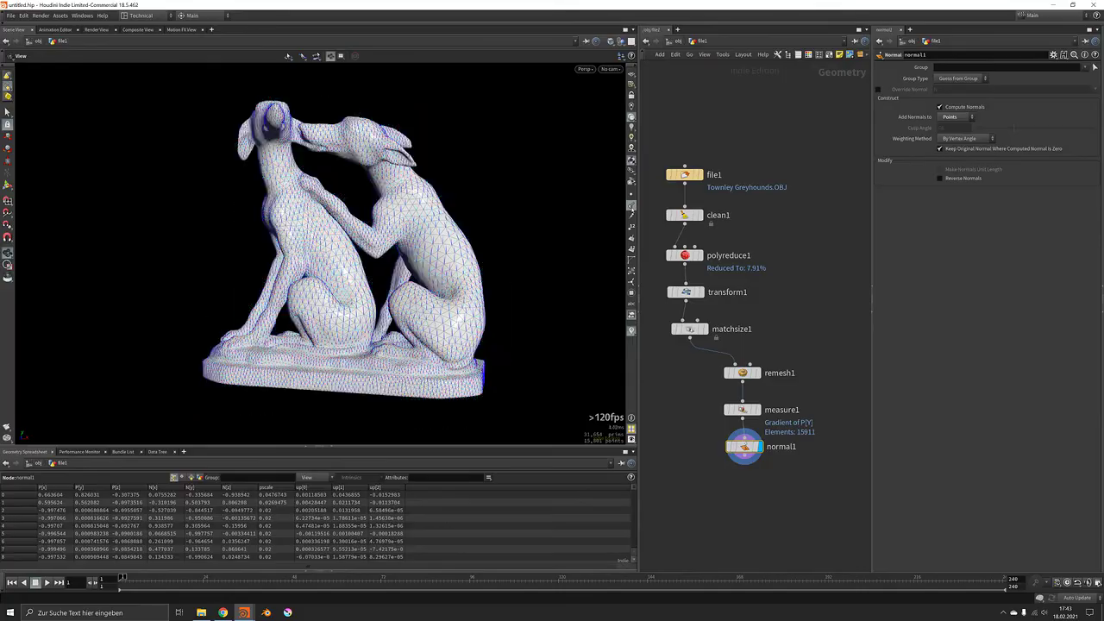
# Turn off the up vector visualization in the viewport.
pyautogui.click(634, 332)
pyautogui.moveTo(373, 226); pyautogui.dragTo(402, 238)
pyautogui.scroll(1, 419, 247)
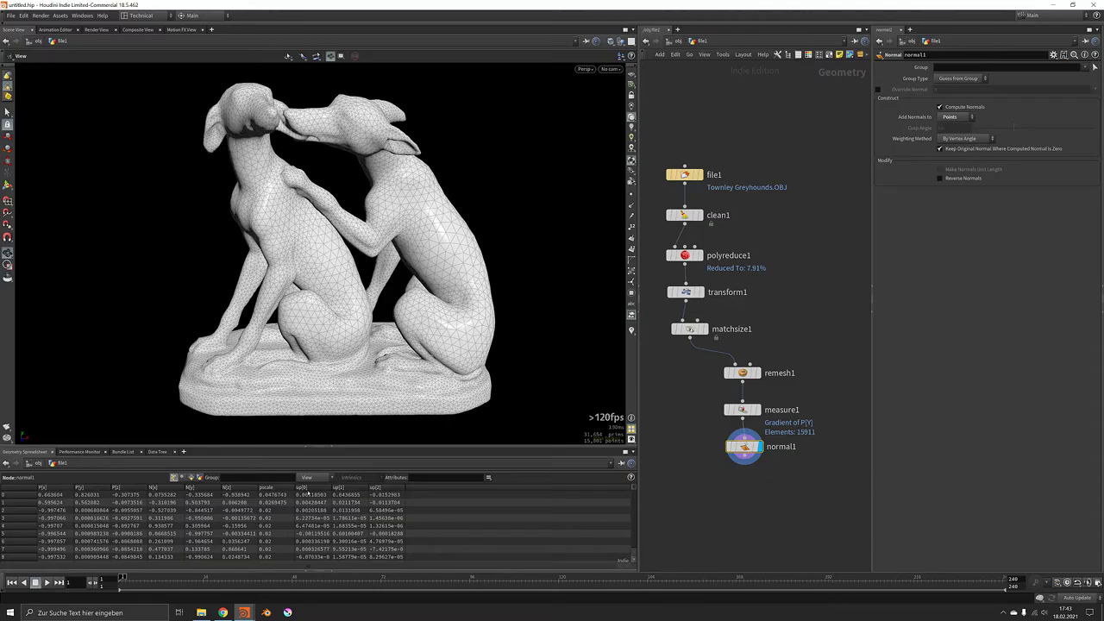
# Add a Tube node beside the main node chain and display it.
pyautogui.moveTo(669, 496); pyautogui.dragTo(715, 424, button='middle')
pyautogui.press('Tab')
pyautogui.write('tube')
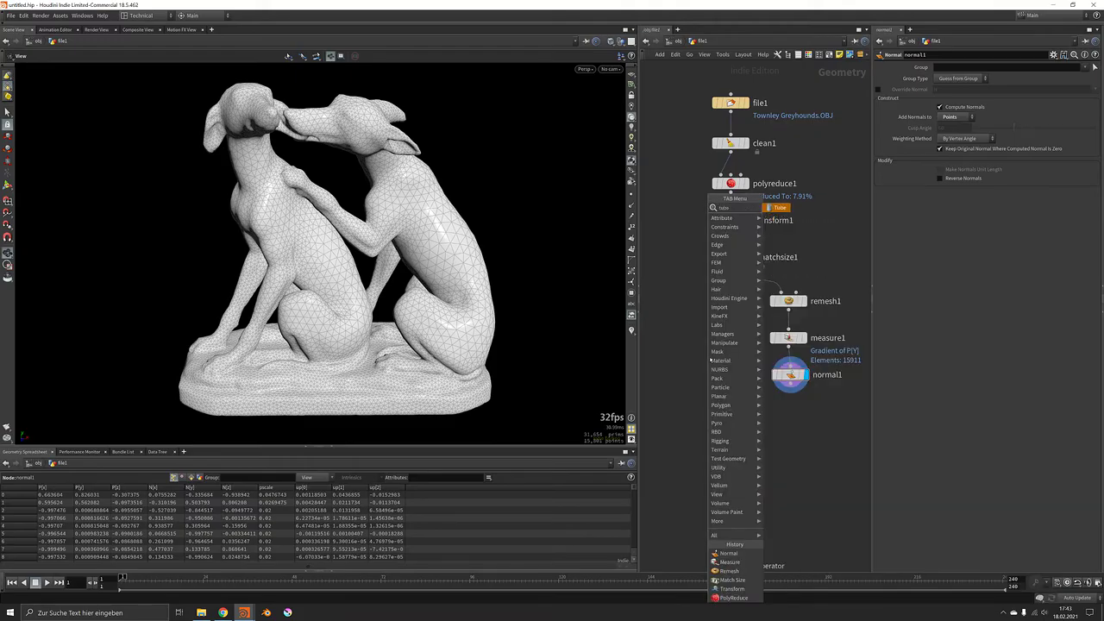
pyautogui.press('Return')
pyautogui.click(692, 366)
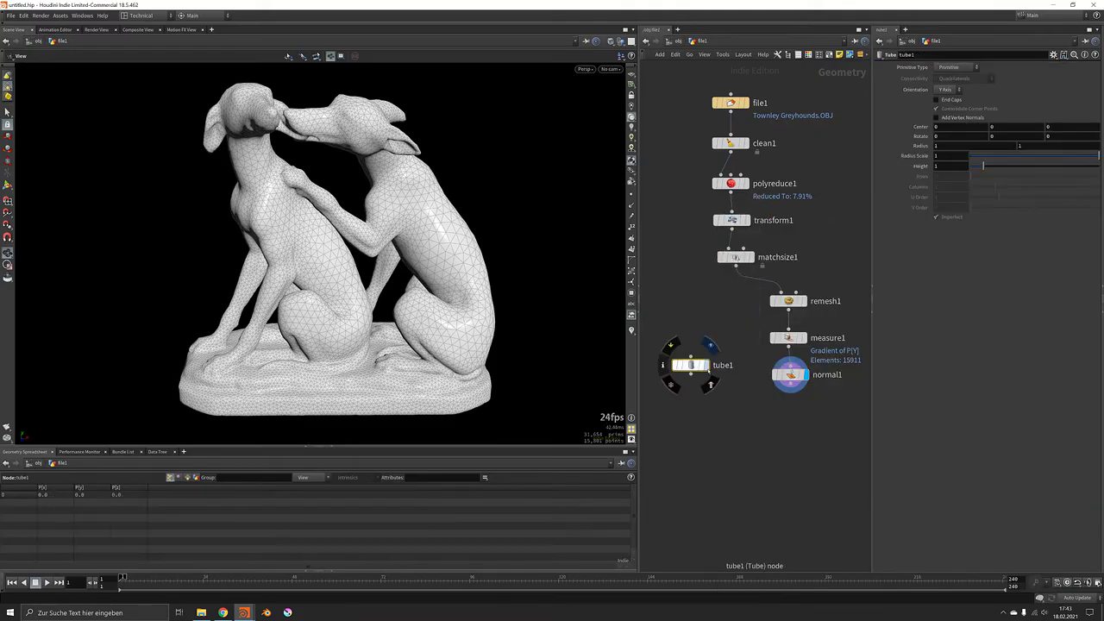
pyautogui.click(691, 376)
# Add a Copy to Points node that copies the tube onto the Normal node's points, and display the result.
pyautogui.press('Tab')
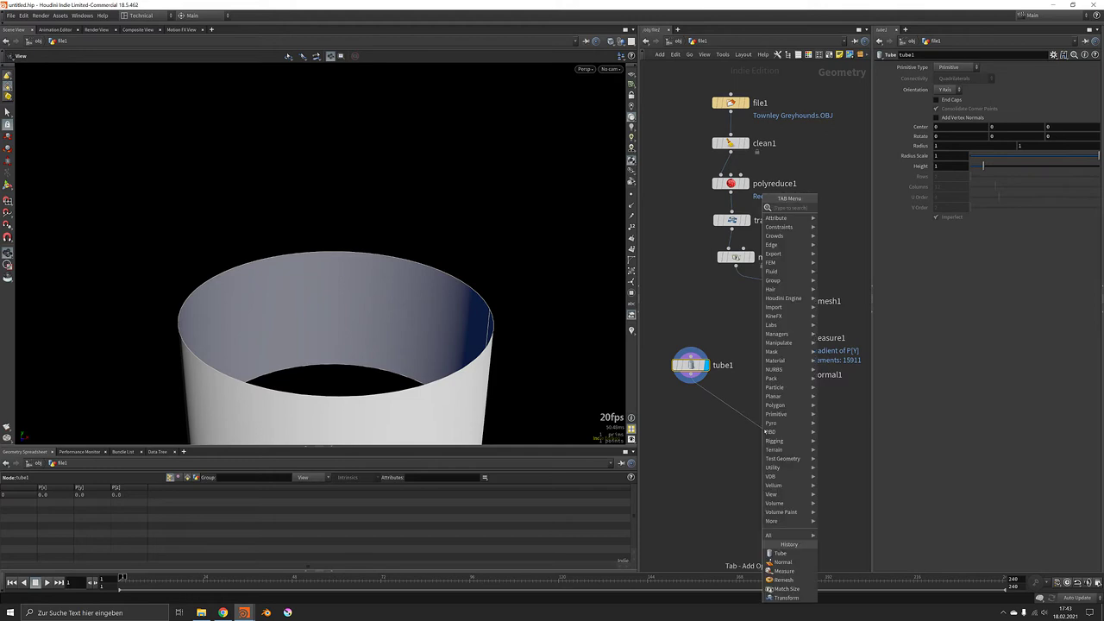
pyautogui.write('copo')
pyautogui.press('Return')
pyautogui.click(763, 429)
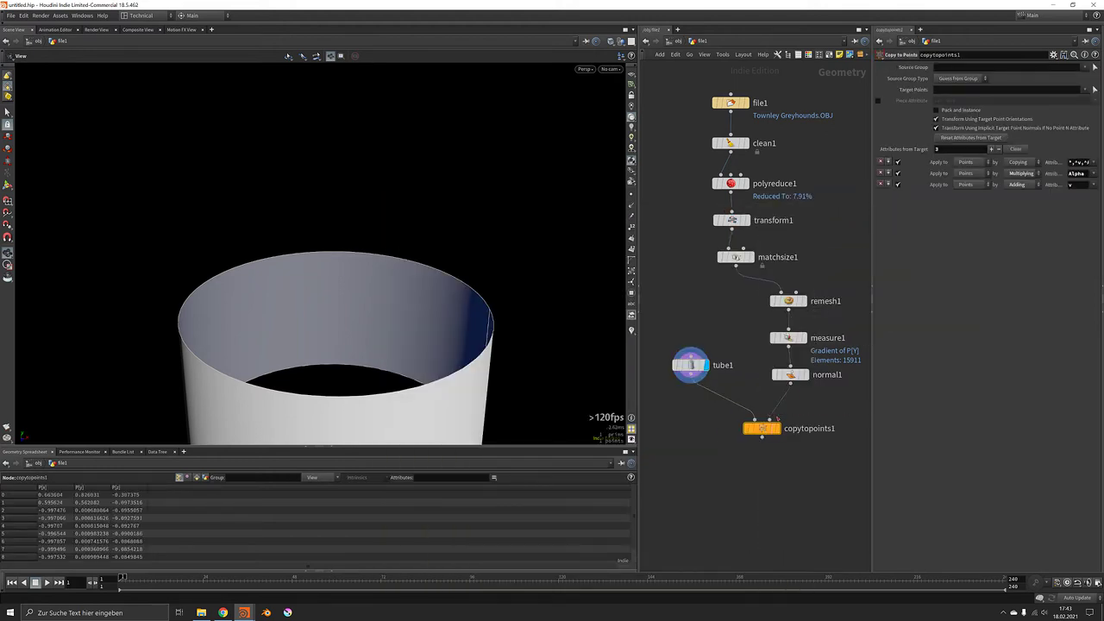
pyautogui.click(762, 429)
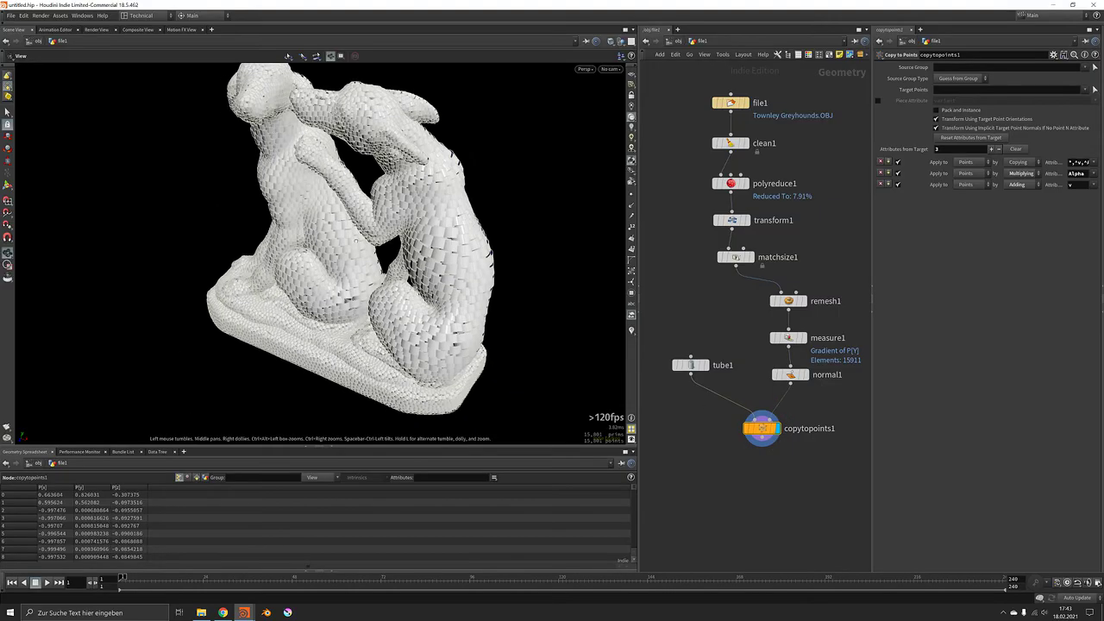
# Set the tube's first radius value to 0.2 and its radius scale to 0.5.
pyautogui.click(690, 365)
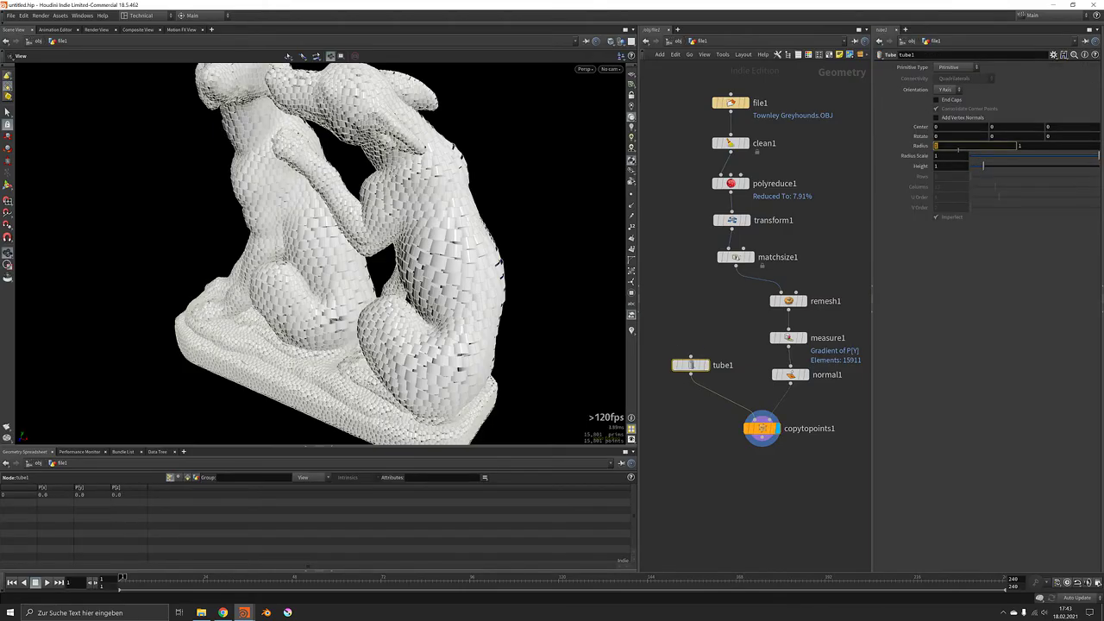
pyautogui.write('.2')
pyautogui.press('Return')
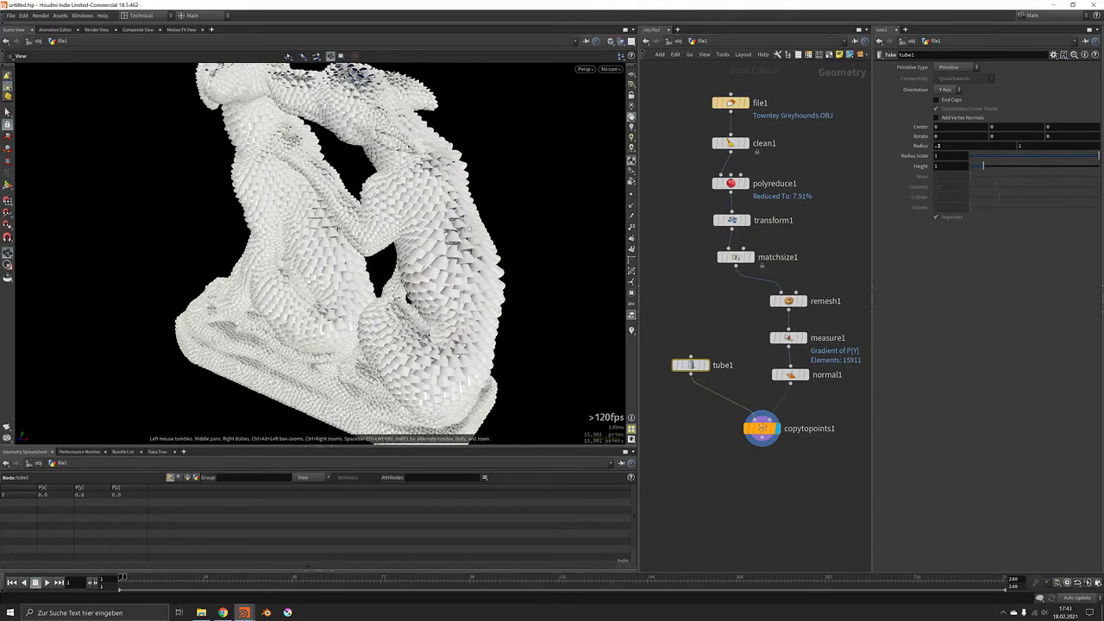
pyautogui.click(956, 158)
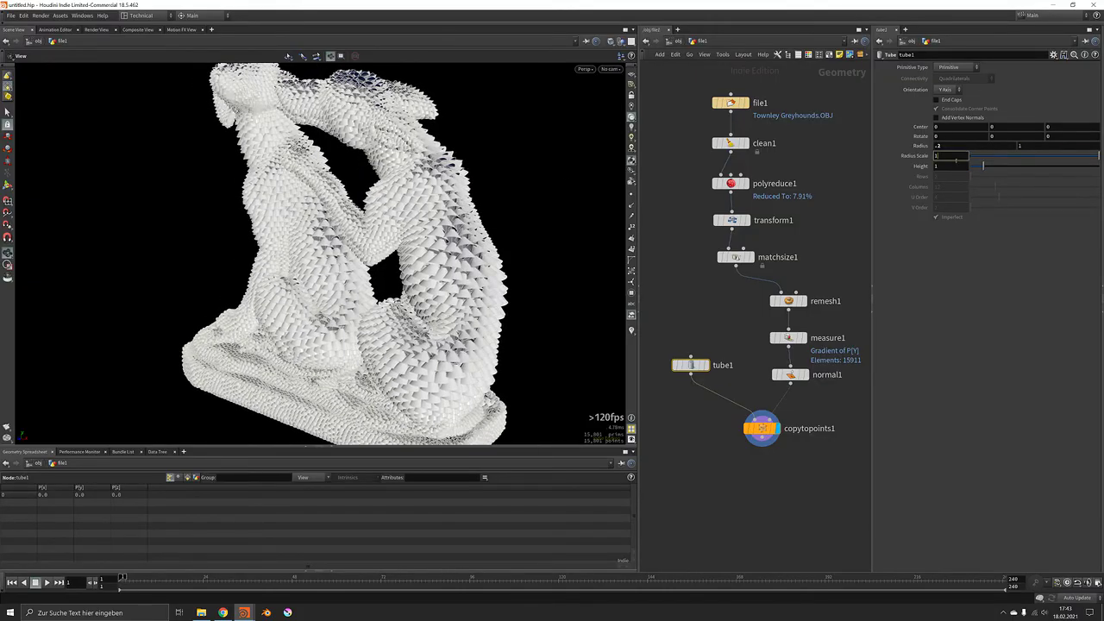
pyautogui.write('.5')
pyautogui.press('Return')
pyautogui.moveTo(345, 276); pyautogui.dragTo(302, 280)
pyautogui.moveTo(224, 259); pyautogui.dragTo(155, 259)
# Make room in the network and insert a Color node between the Normal and Copy to Points nodes.
pyautogui.moveTo(745, 436); pyautogui.dragTo(699, 450)
pyautogui.press('Tab')
pyautogui.write('color')
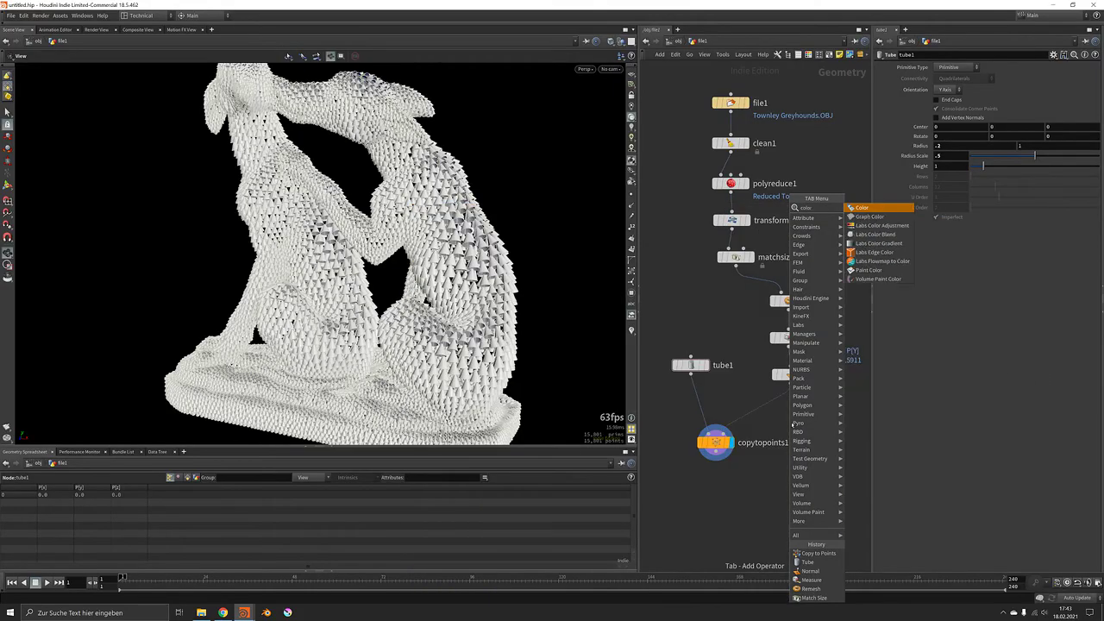
pyautogui.press('Return')
pyautogui.click(790, 421)
pyautogui.moveTo(791, 423)
pyautogui.mouseDown()
pyautogui.moveTo(772, 413)
pyautogui.moveTo(791, 414)
pyautogui.mouseUp()
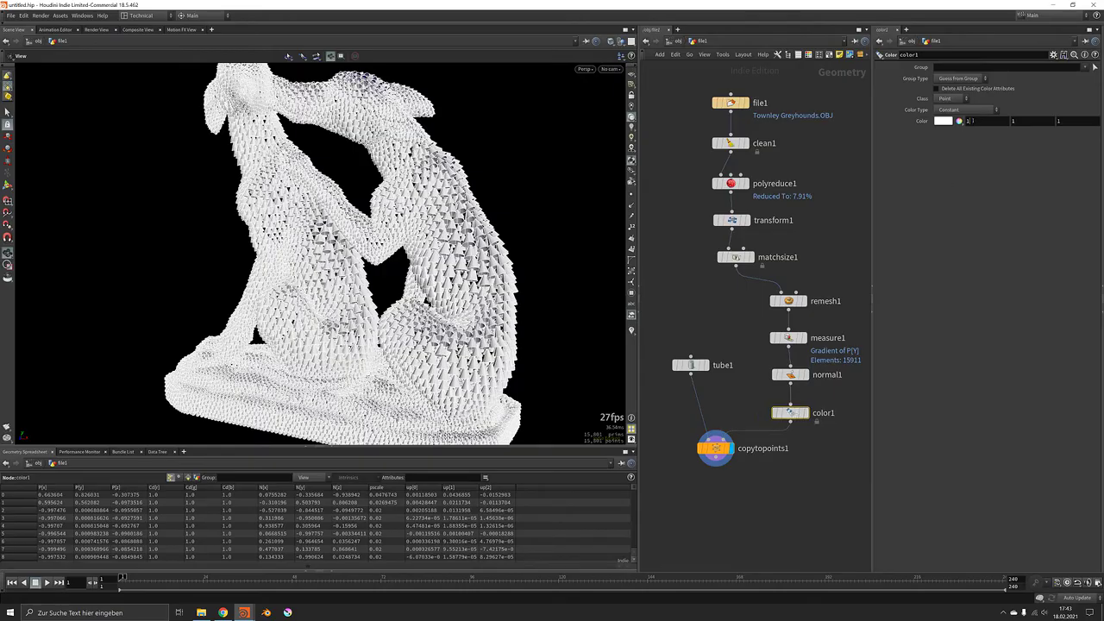
# Color the points with Ramp from Attribute, using pscale as the attribute and the Infra-Red ramp preset.
pyautogui.click(966, 109)
pyautogui.click(967, 146)
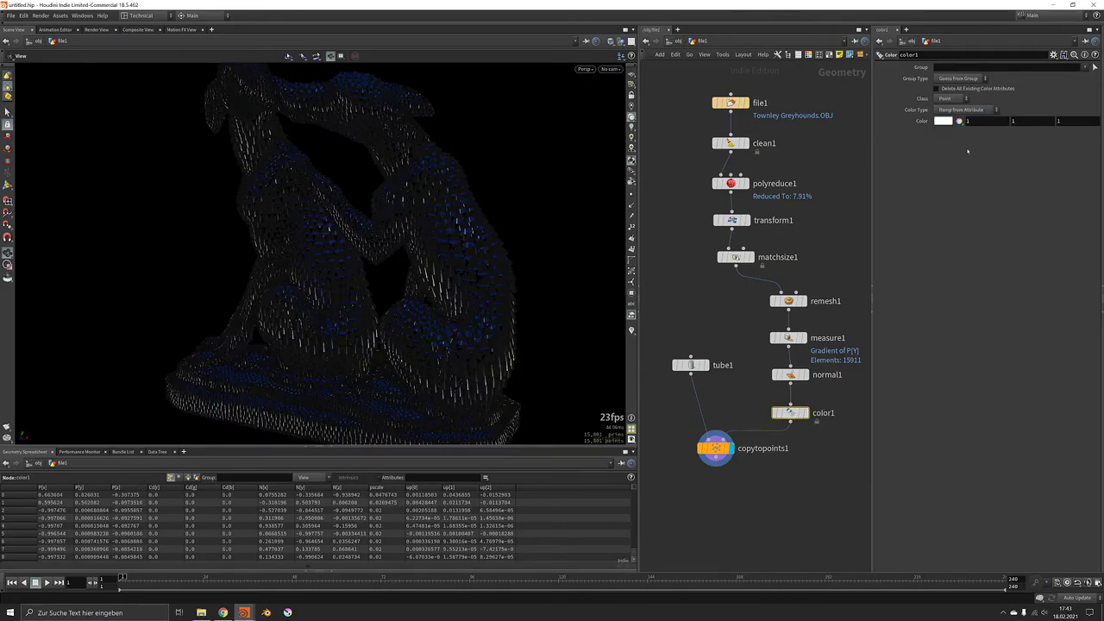
pyautogui.click(1098, 123)
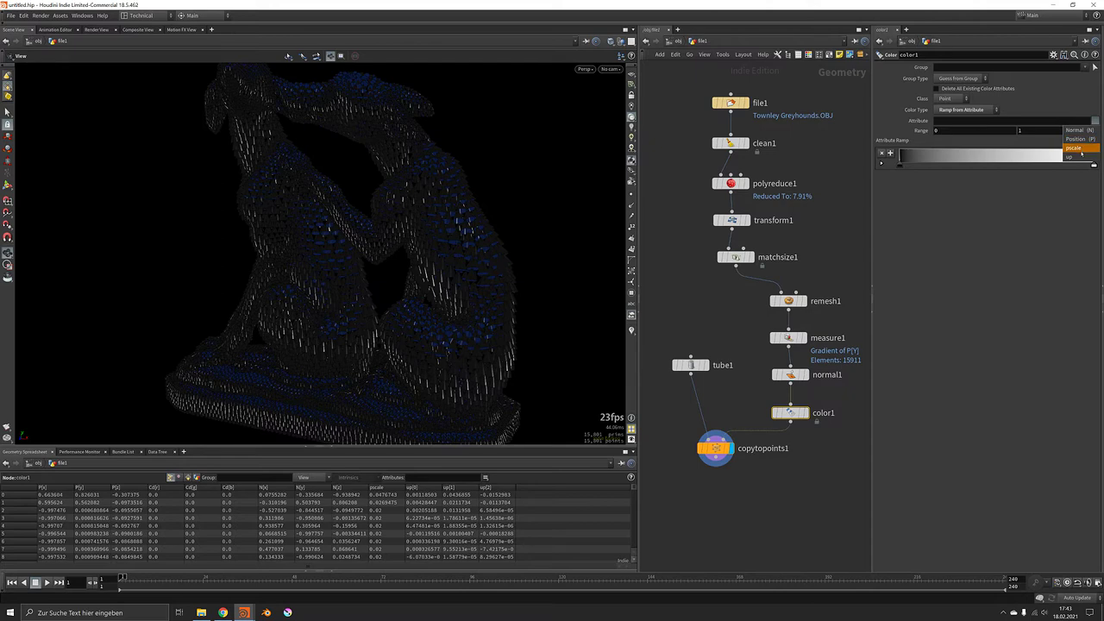
pyautogui.click(1085, 151)
pyautogui.click(1094, 142)
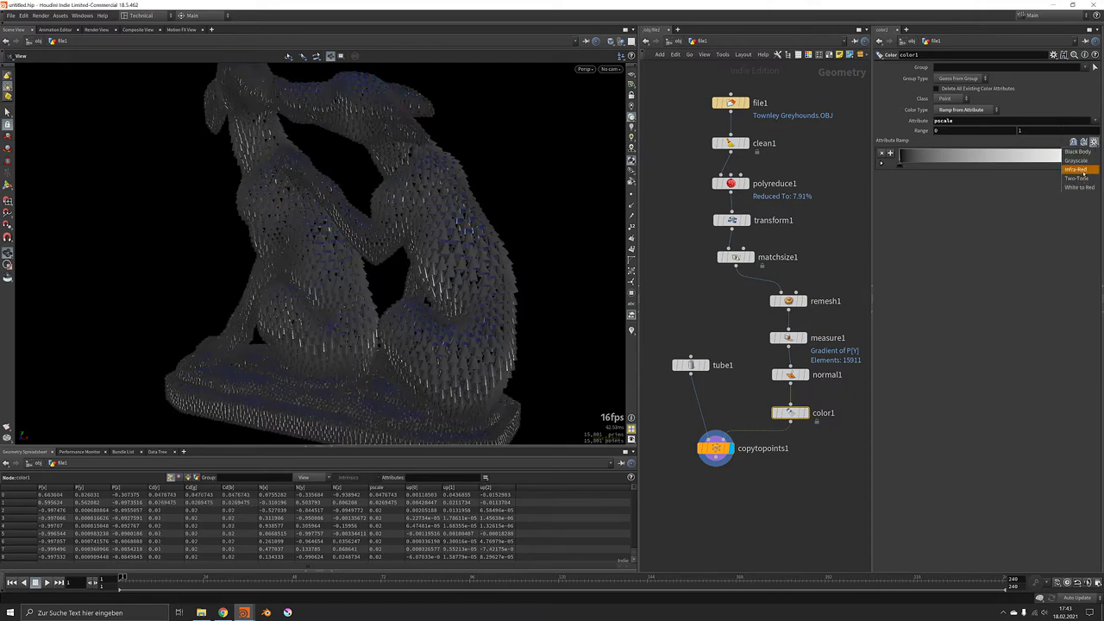
pyautogui.click(1076, 169)
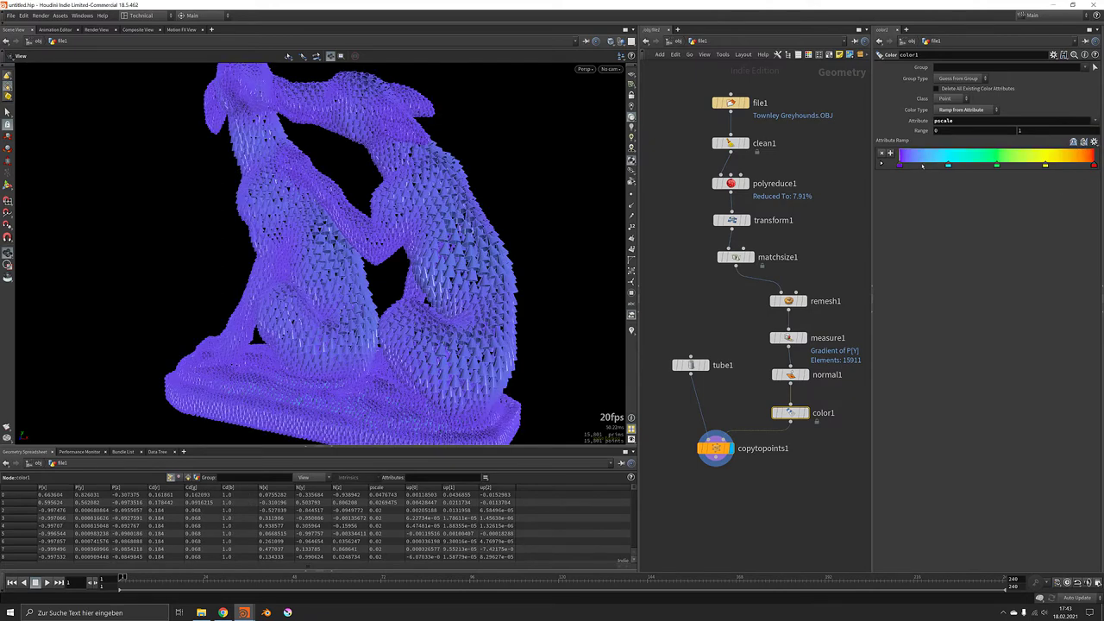
pyautogui.click(1093, 141)
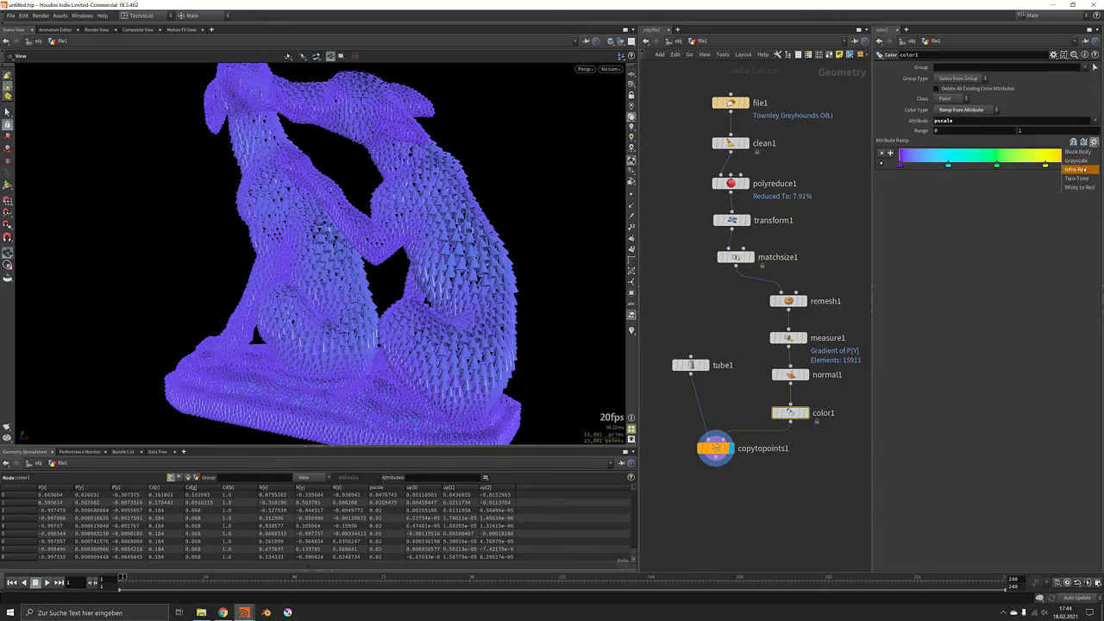
pyautogui.click(993, 191)
# Try 0.2 and 0.1 as the upper limit of the Color node's attribute range.
pyautogui.doubleClick(1041, 132)
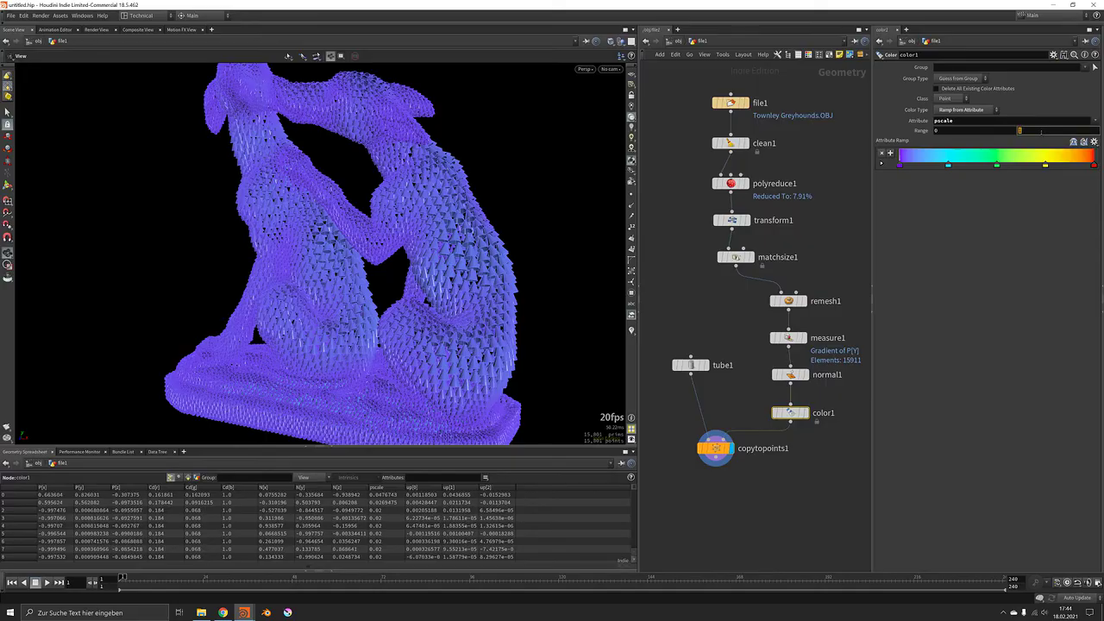
pyautogui.write('.2')
pyautogui.press('Return')
pyautogui.click(1041, 131)
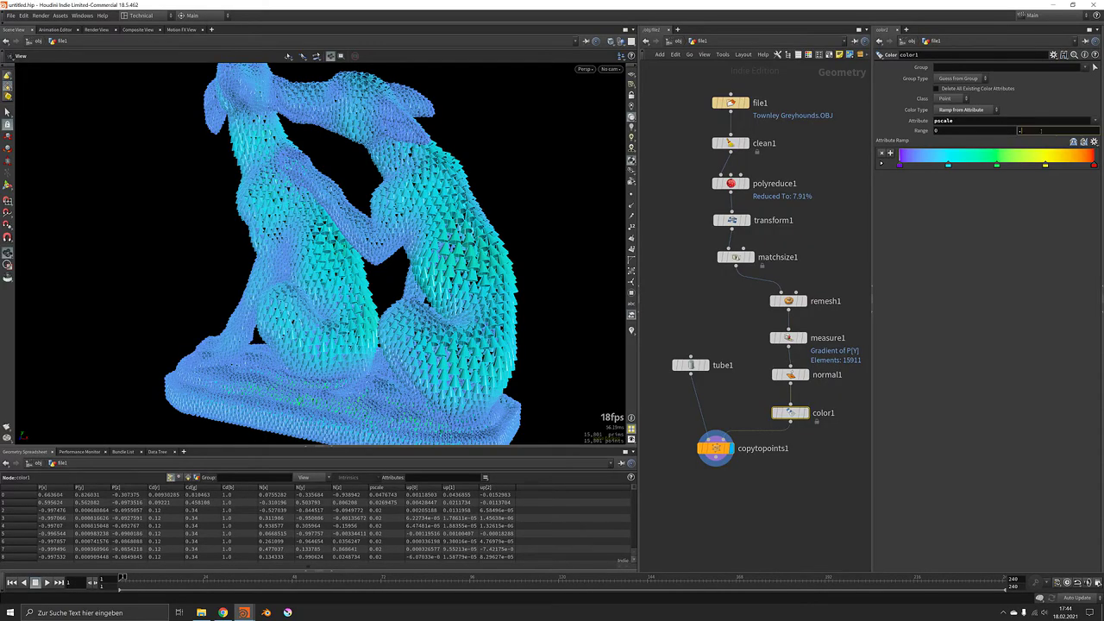
pyautogui.write('.1')
pyautogui.press('Return')
# Set the lower limit of the Color node's attribute range to 0.01, also testing 0.005.
pyautogui.click(993, 132)
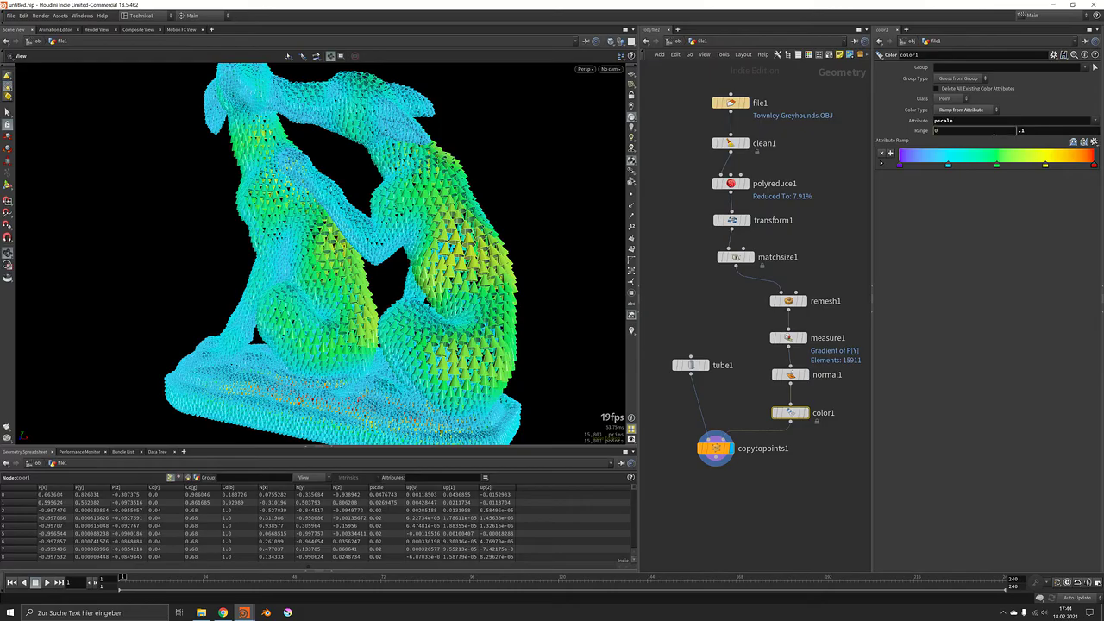
pyautogui.write('0.01')
pyautogui.press('Return')
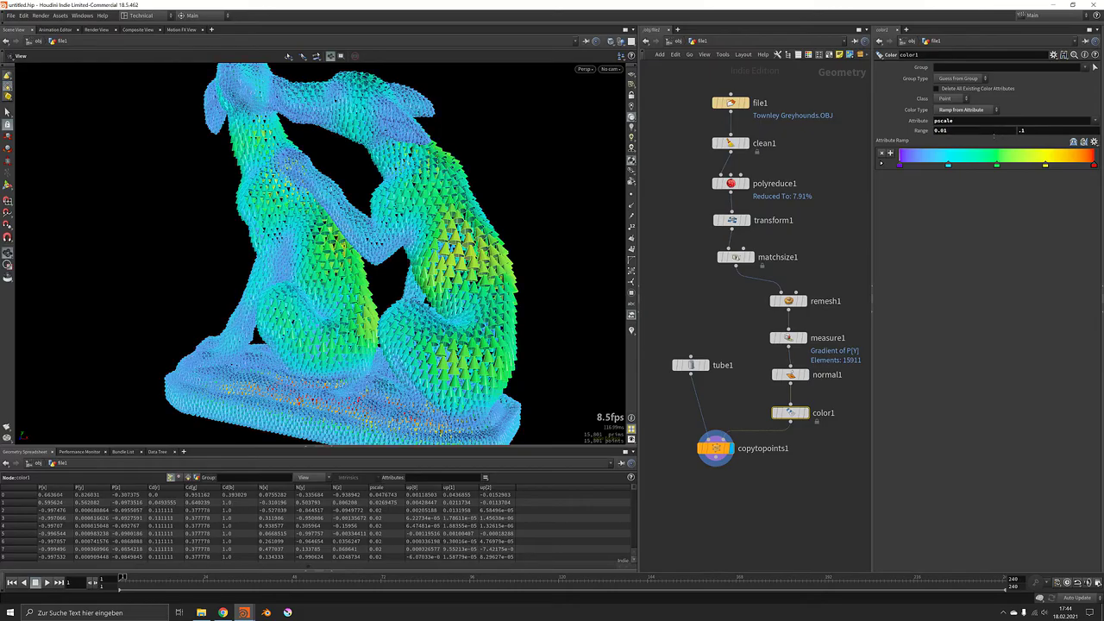
pyautogui.click(985, 132)
pyautogui.write('0.005')
pyautogui.press('Return')
pyautogui.click(986, 132)
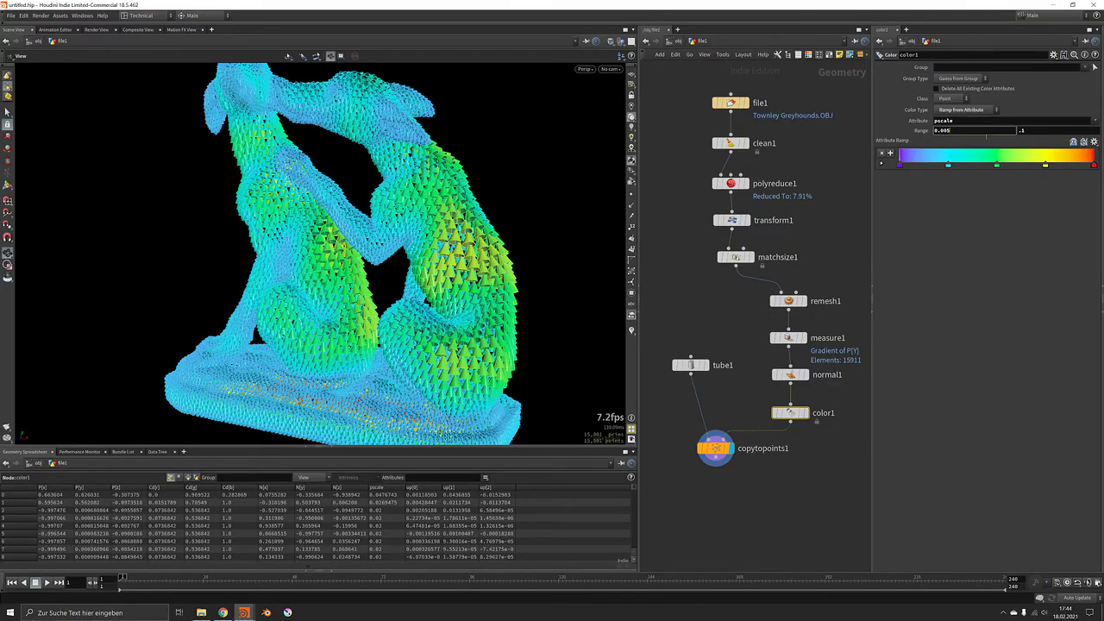
pyautogui.write('0.01')
pyautogui.press('Return')
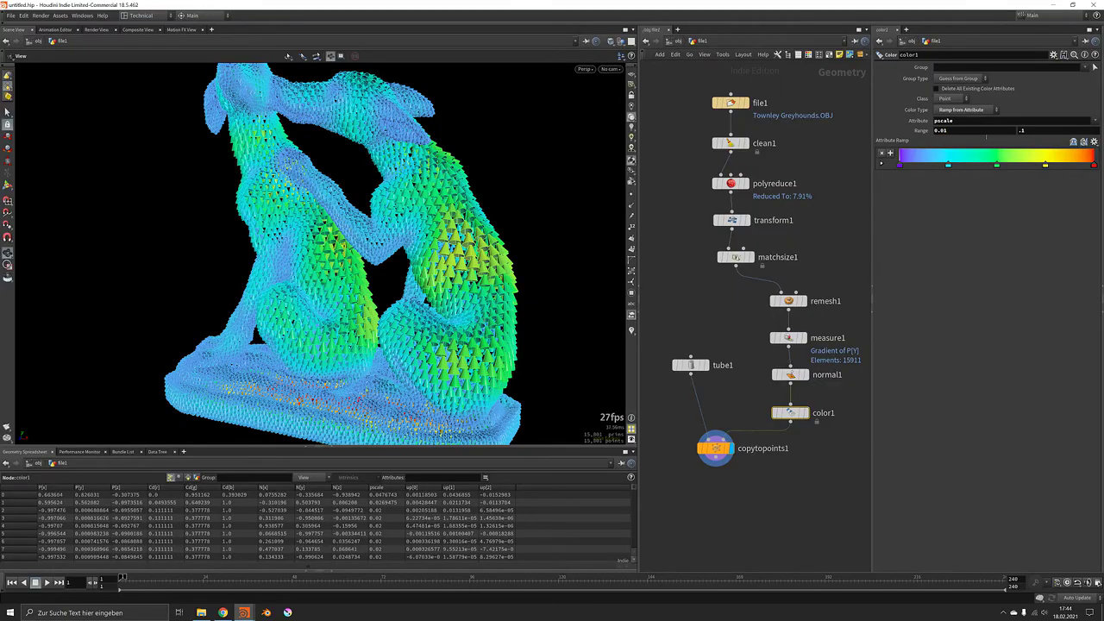
# Set the upper limit of the Color node's attribute range to 0.07.
pyautogui.click(1050, 134)
pyautogui.press('Return')
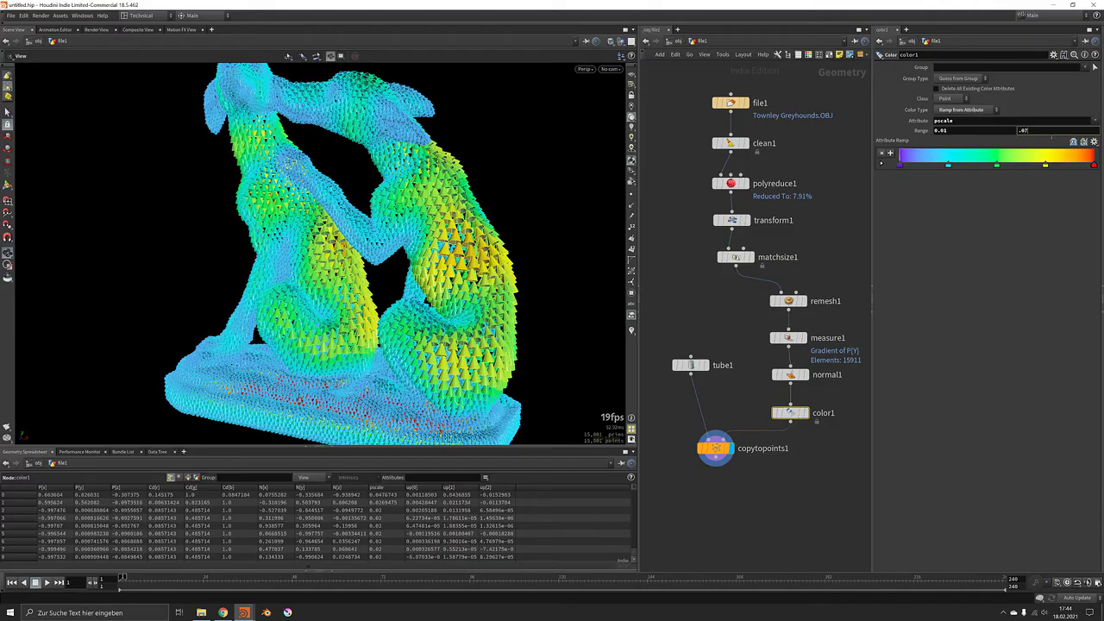
pyautogui.press('Return')
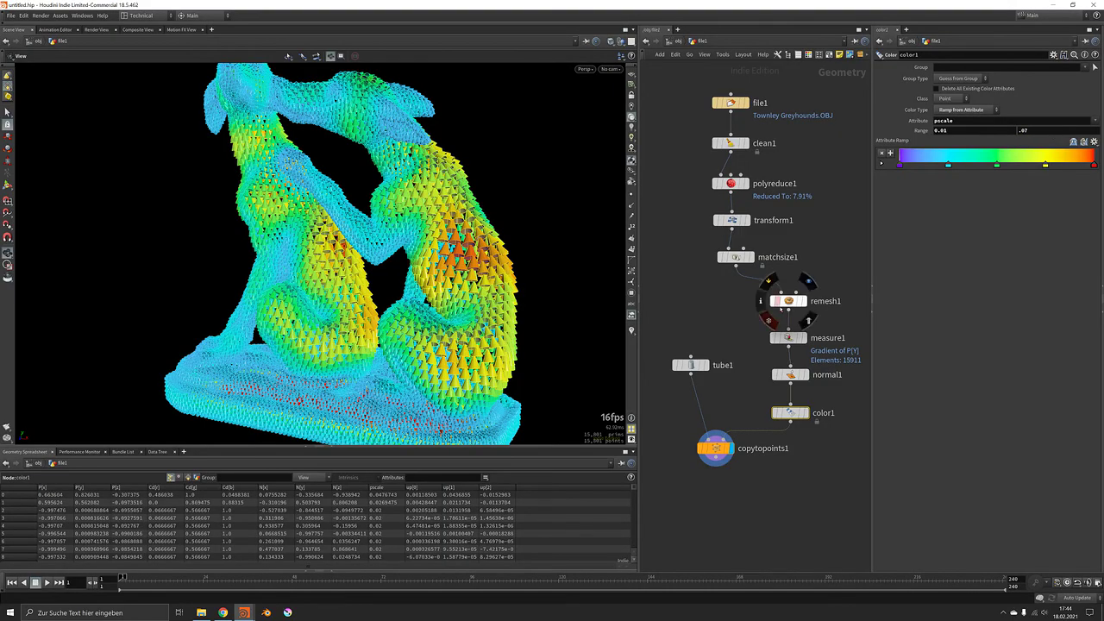
# Branch an Attribute Transfer node off the Match Size node, connect the Color node to its second input, and display it.
pyautogui.click(787, 300)
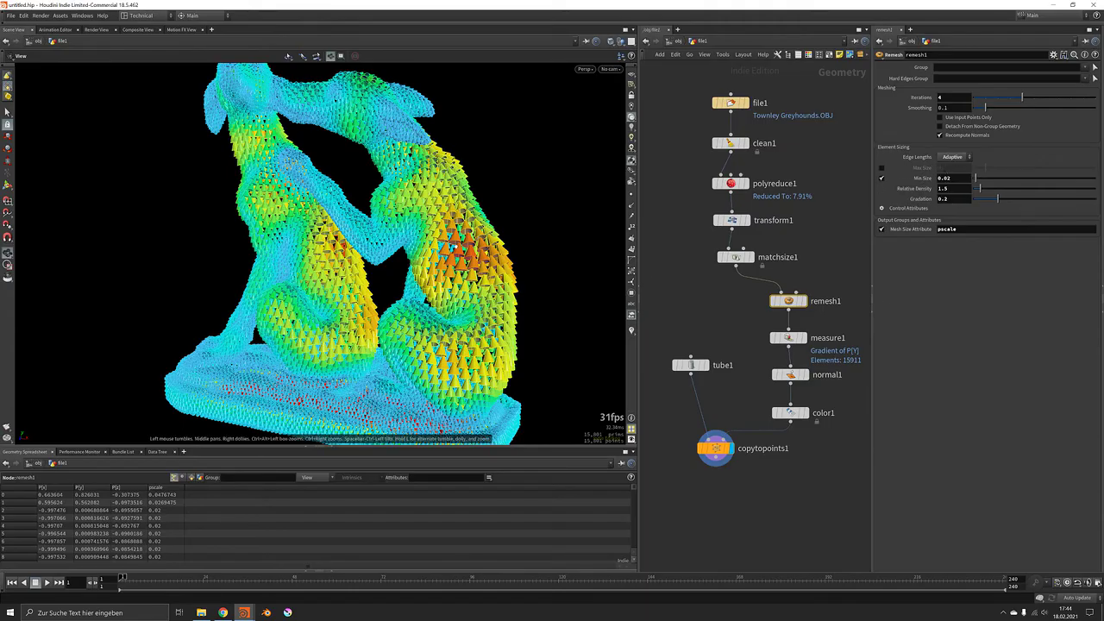
pyautogui.scroll(-3, 405, 262)
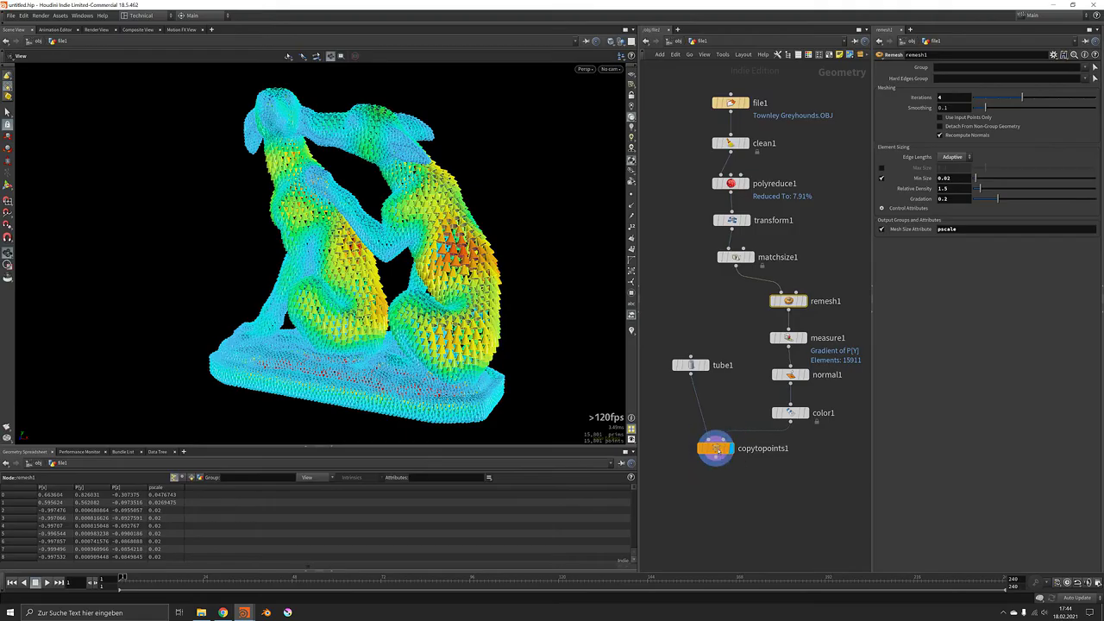
pyautogui.moveTo(715, 448); pyautogui.dragTo(690, 452)
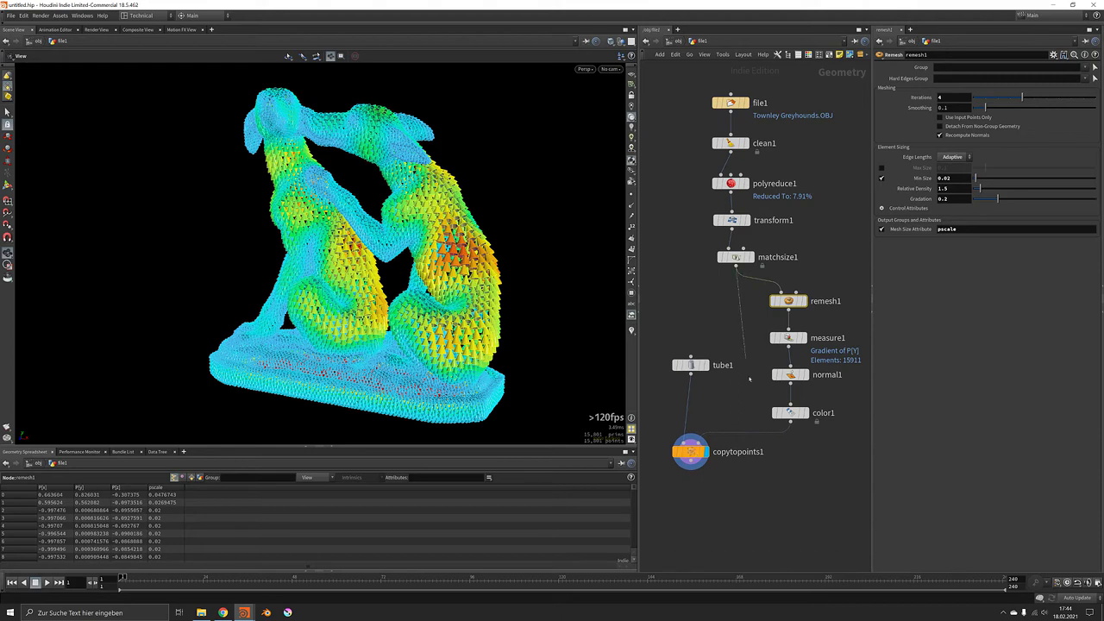
pyautogui.moveTo(738, 273); pyautogui.dragTo(751, 485)
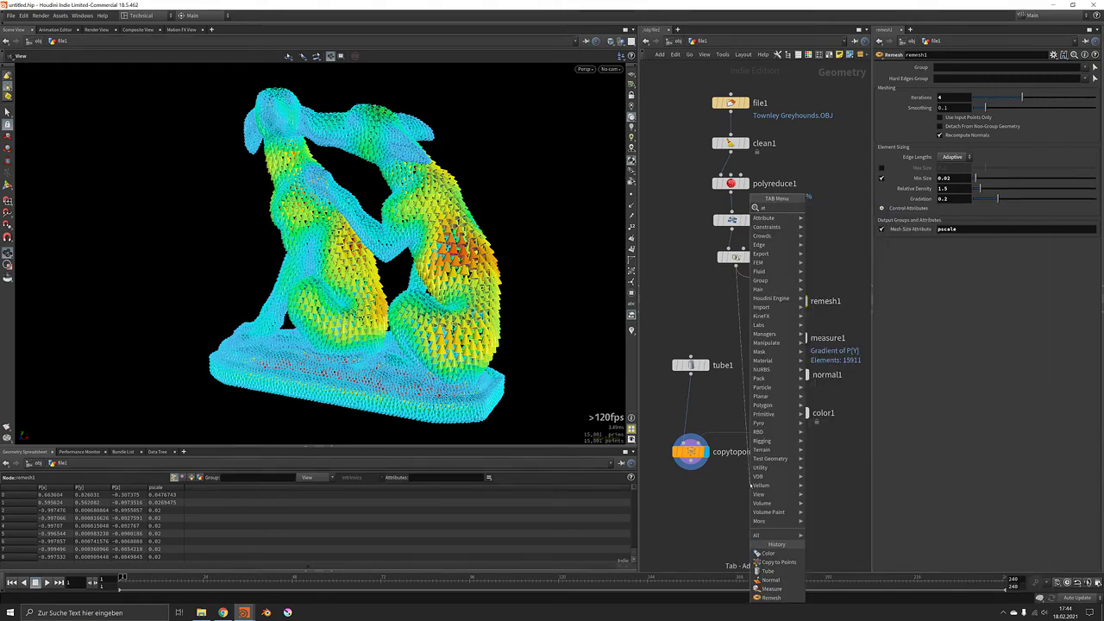
pyautogui.write('atr')
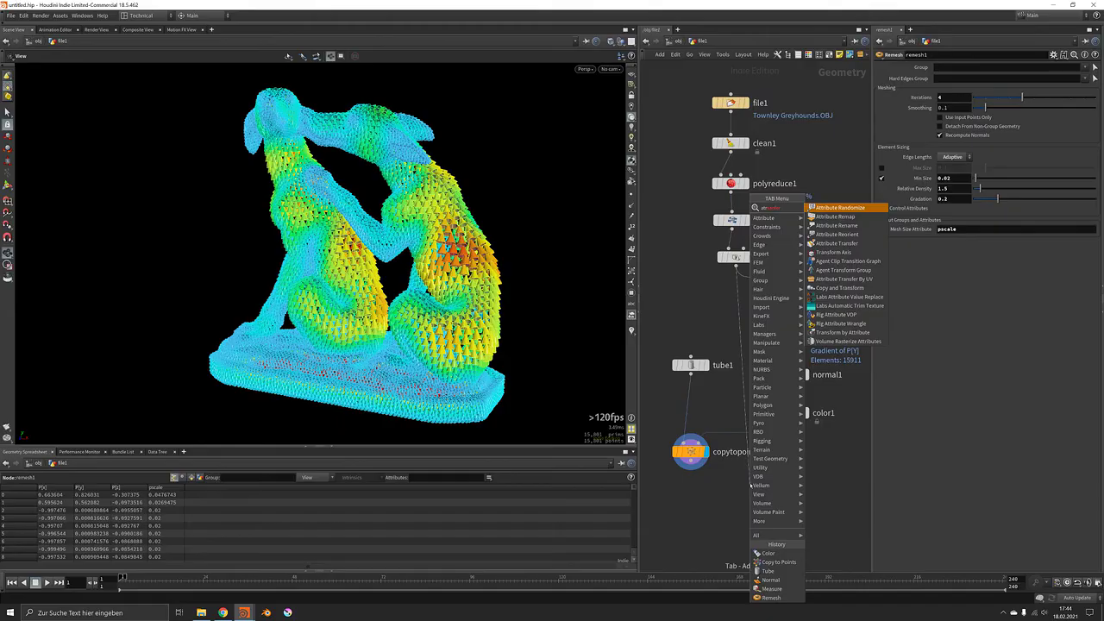
pyautogui.press('Down')
pyautogui.press('Down')
pyautogui.press('Down')
pyautogui.press('Down')
pyautogui.press('Return')
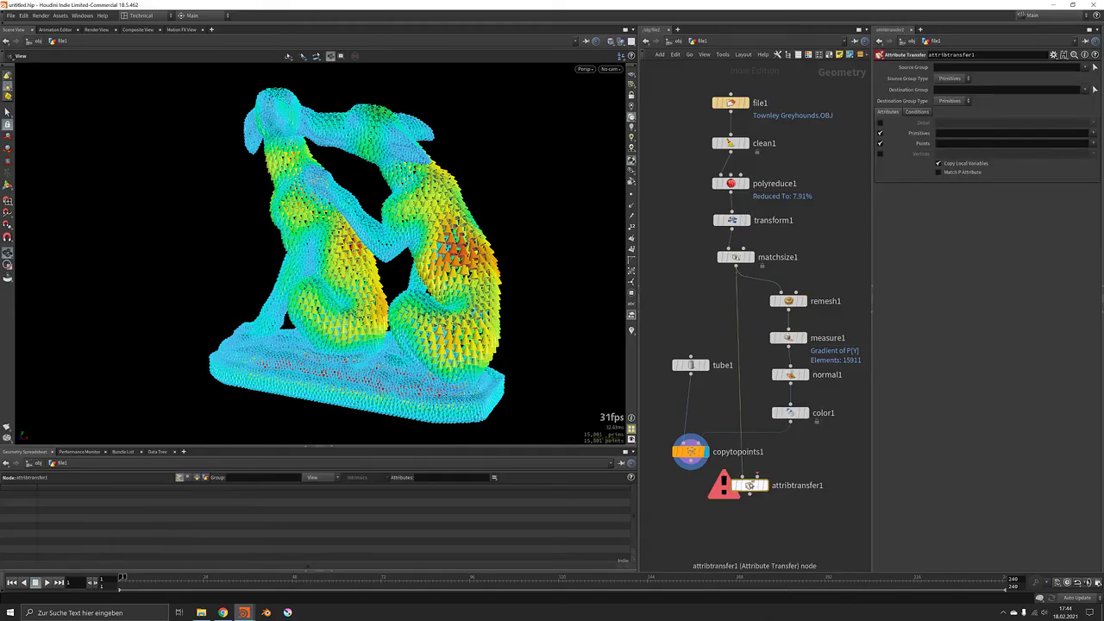
pyautogui.moveTo(778, 466); pyautogui.dragTo(758, 476)
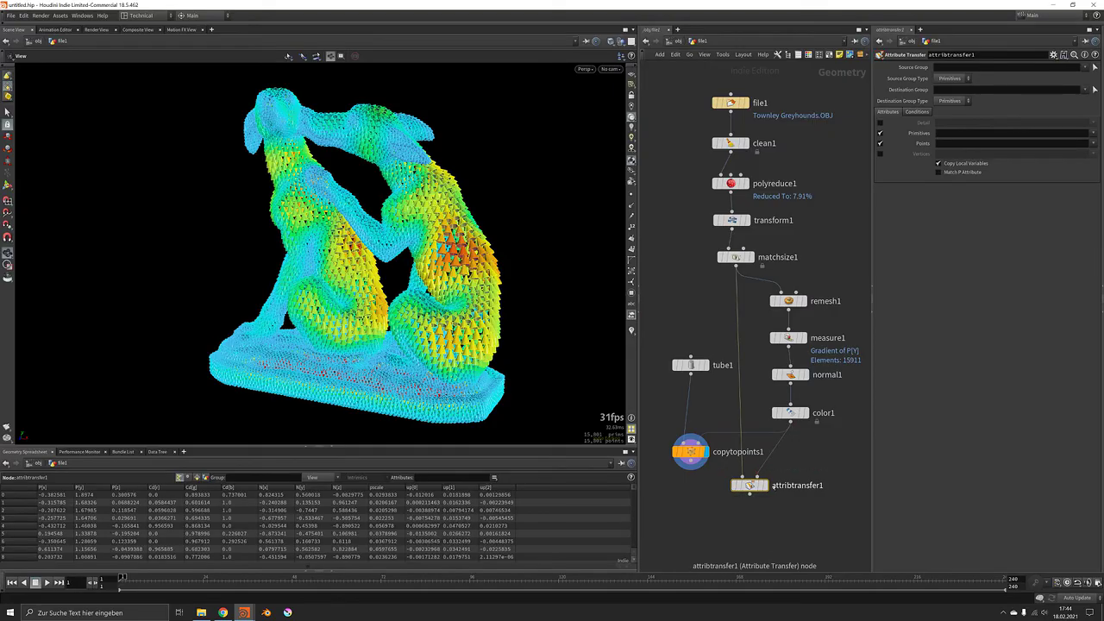
pyautogui.click(769, 467)
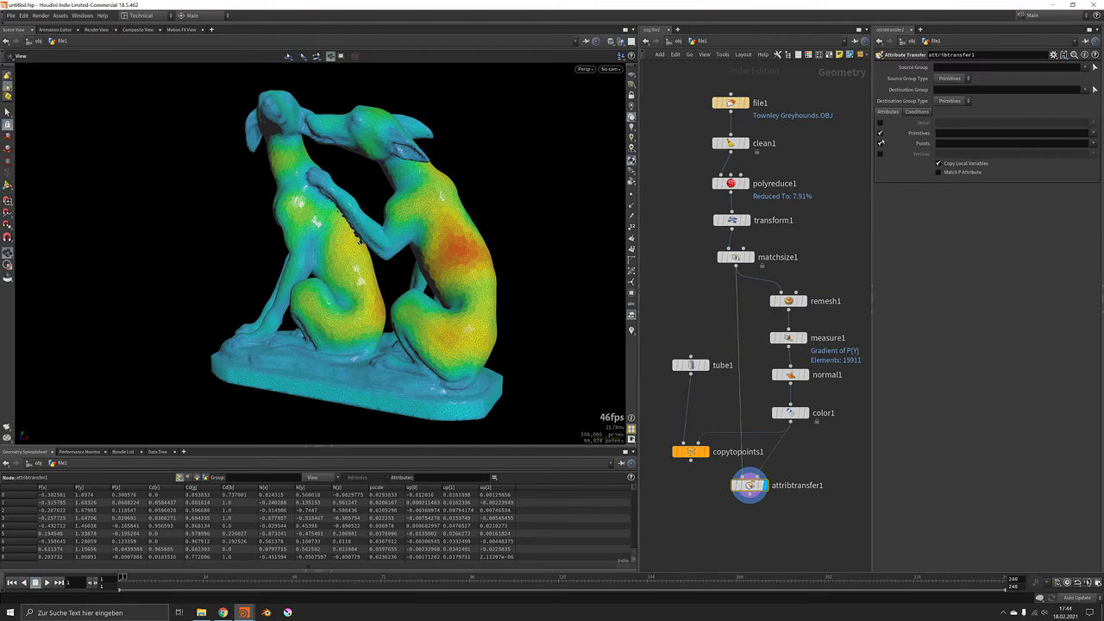
# Turn off primitive attributes in the Attribute Transfer node and limit the transferred point attributes to Cd.
pyautogui.click(881, 133)
pyautogui.write('C')
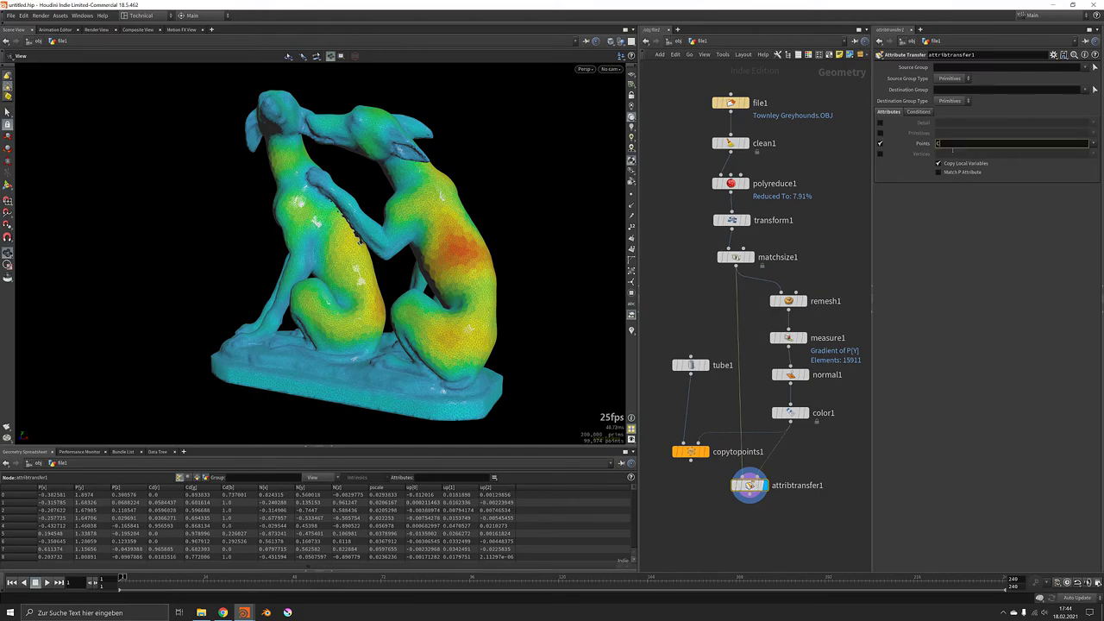
pyautogui.write('d')
pyautogui.press('Return')
# Set the Attribute Transfer's Max Sample Count to 10 and switch the viewport to Smooth Shaded.
pyautogui.click(930, 112)
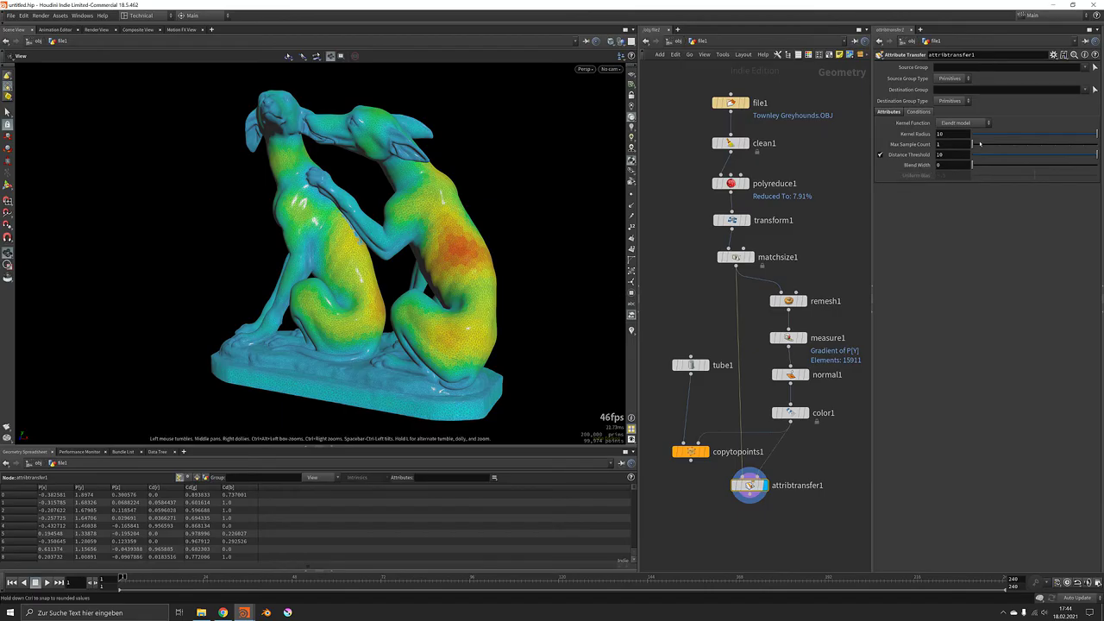
pyautogui.click(980, 145)
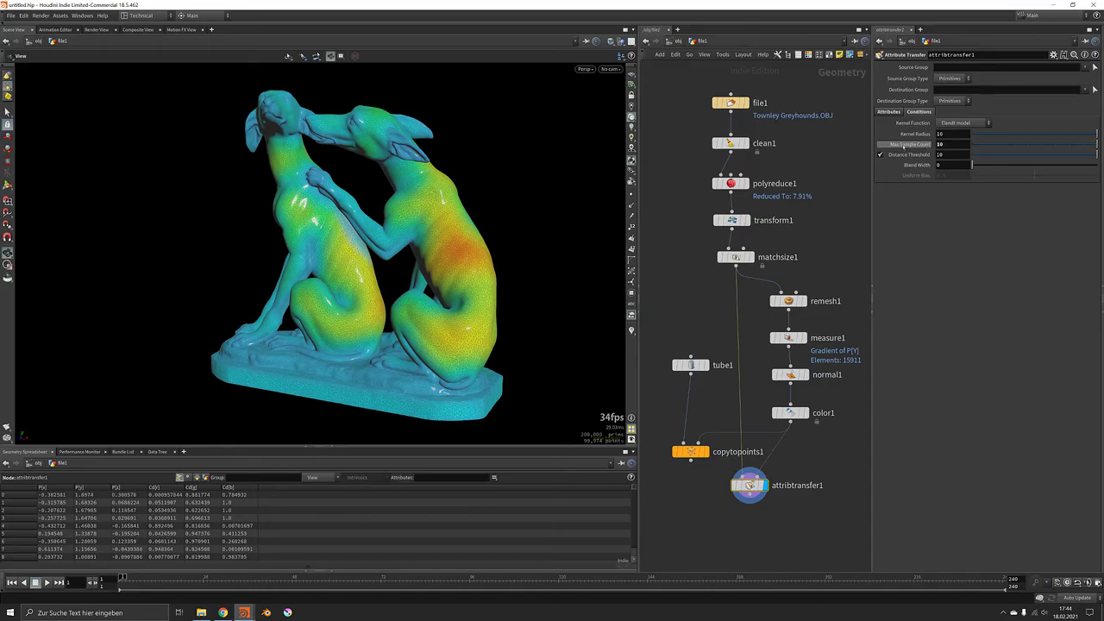
pyautogui.click(611, 40)
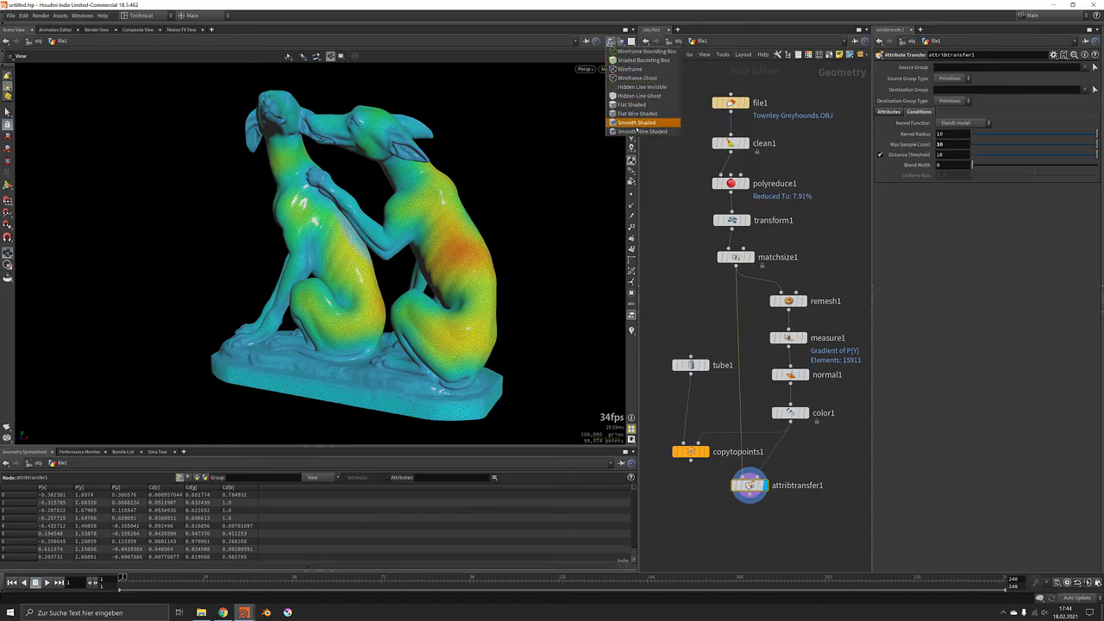
pyautogui.click(636, 123)
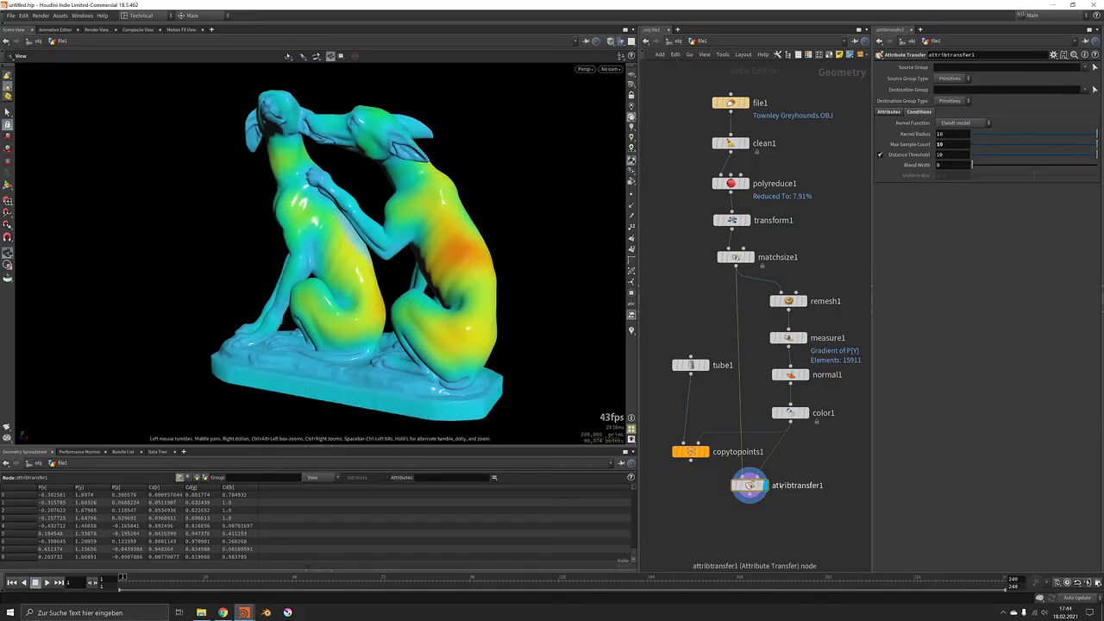
# Add a Merge node combining the Copy to Points and Attribute Transfer outputs, and display the merged result.
pyautogui.click(691, 460)
pyautogui.press('Tab')
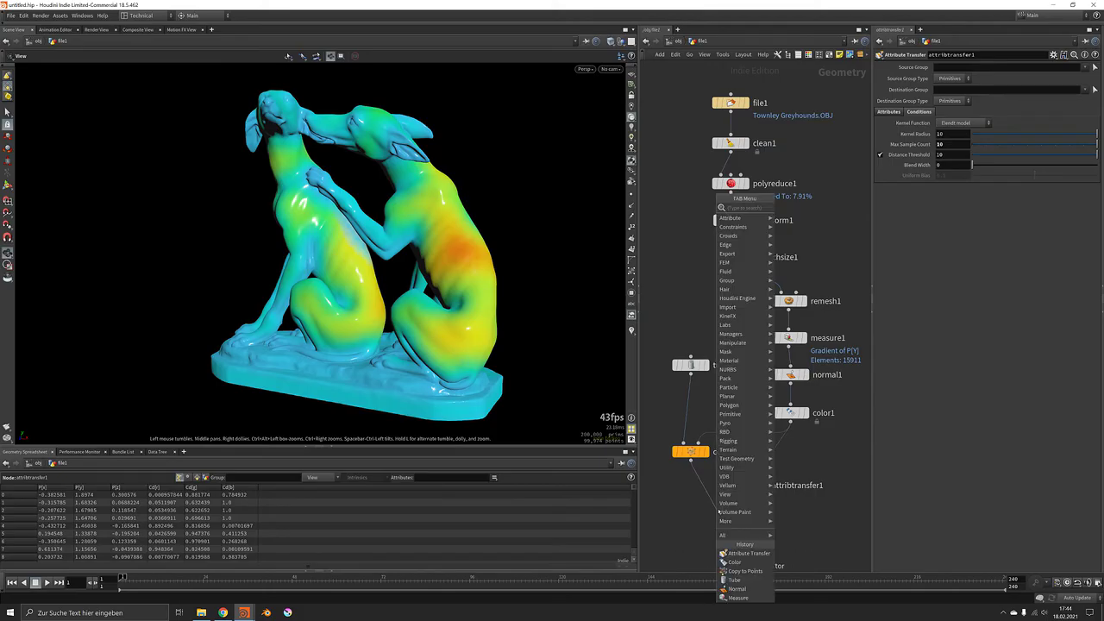
pyautogui.write('merge')
pyautogui.press('Return')
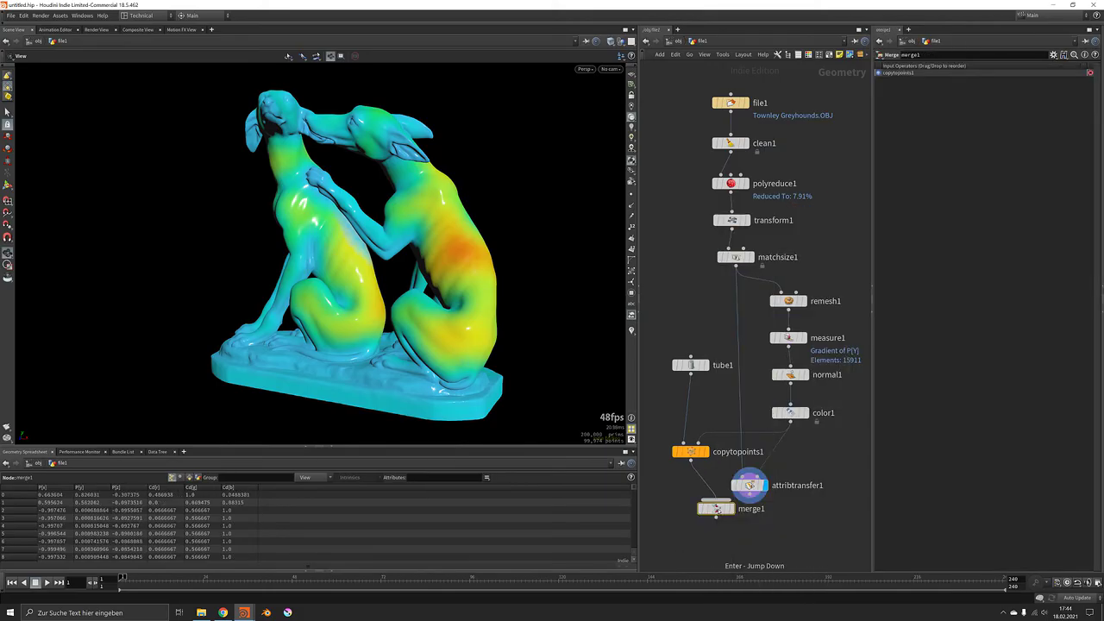
pyautogui.moveTo(716, 510); pyautogui.dragTo(726, 534)
pyautogui.moveTo(749, 494); pyautogui.dragTo(740, 528)
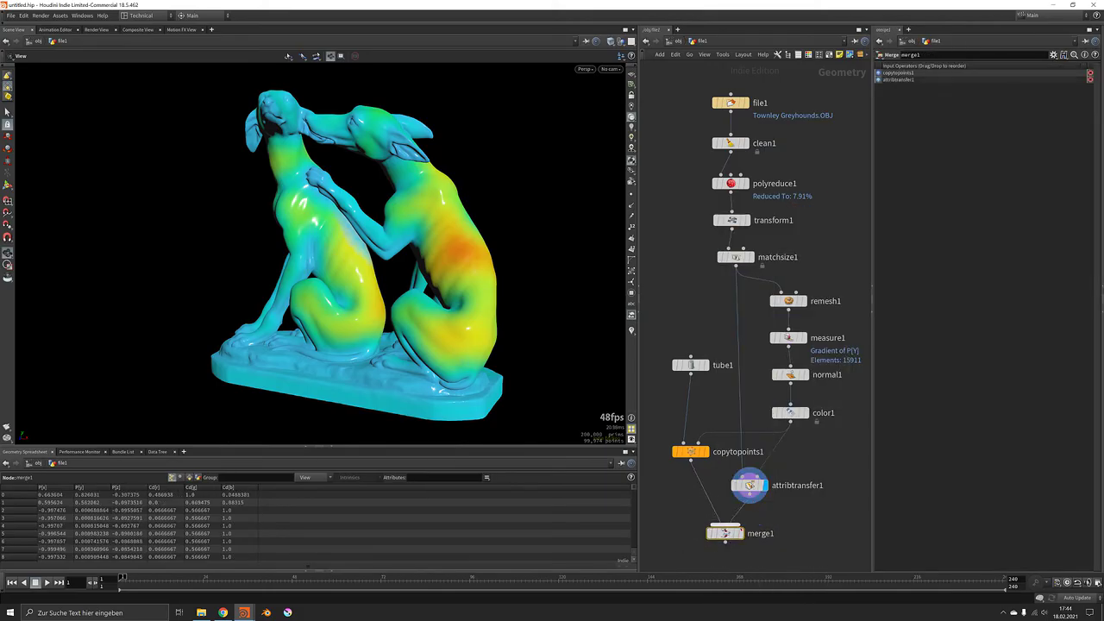
pyautogui.click(724, 532)
pyautogui.moveTo(442, 222); pyautogui.dragTo(461, 247)
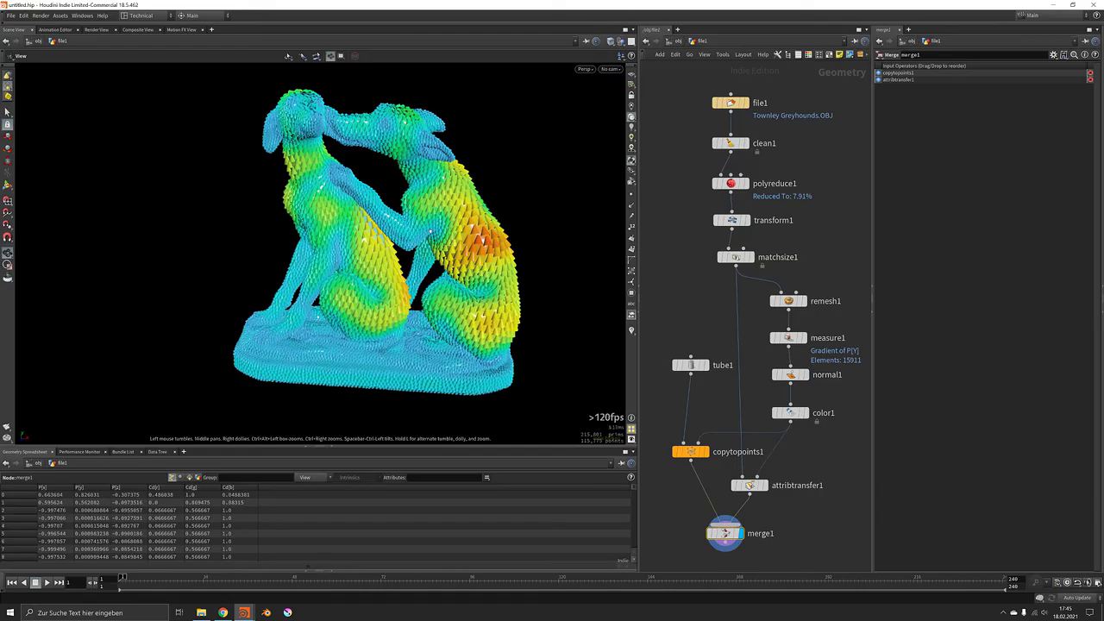
# Set the Remesh node's Relative Density to 1.
pyautogui.click(805, 301)
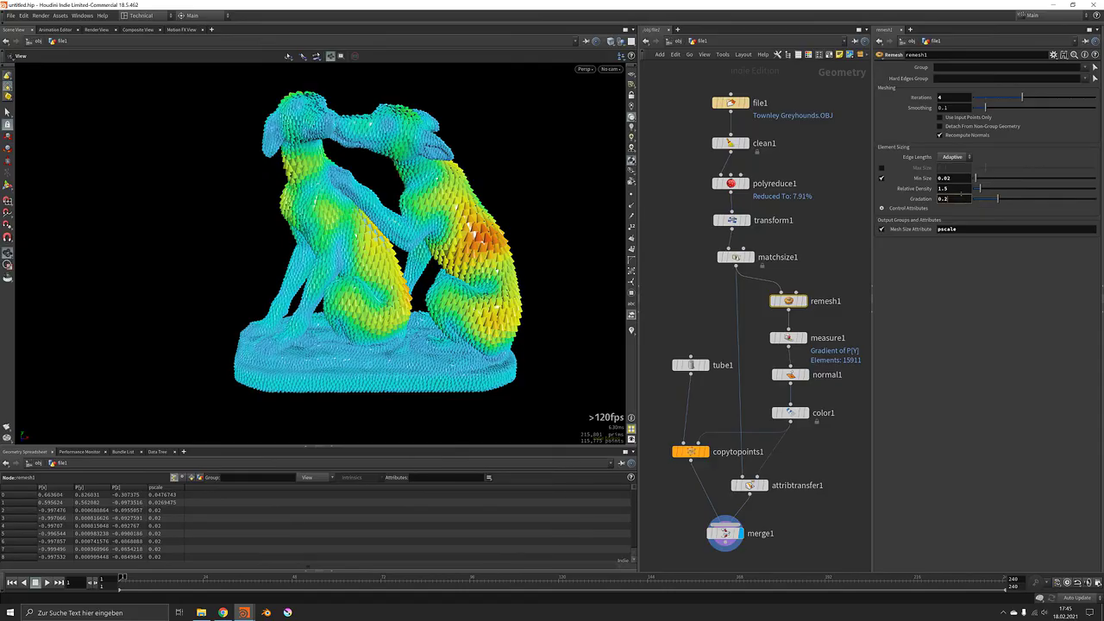
pyautogui.hotkey('shift', 'Tab')
pyautogui.write('1')
pyautogui.press('Return')
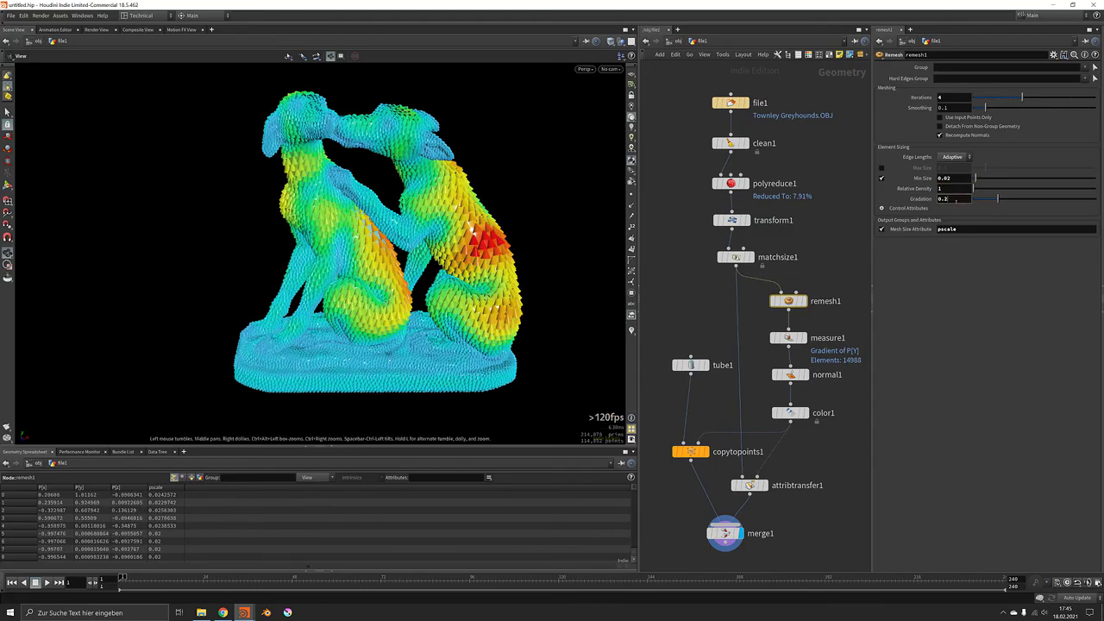
# Set the Remesh node's Gradation to 0.3 after trying 0.1.
pyautogui.press('Return')
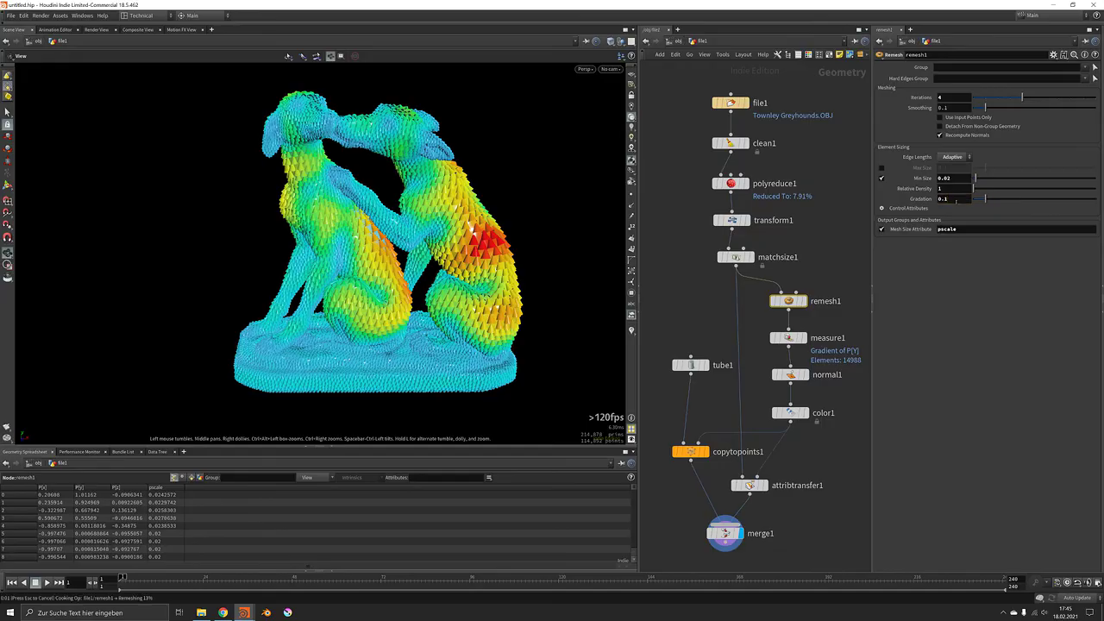
pyautogui.click(955, 200)
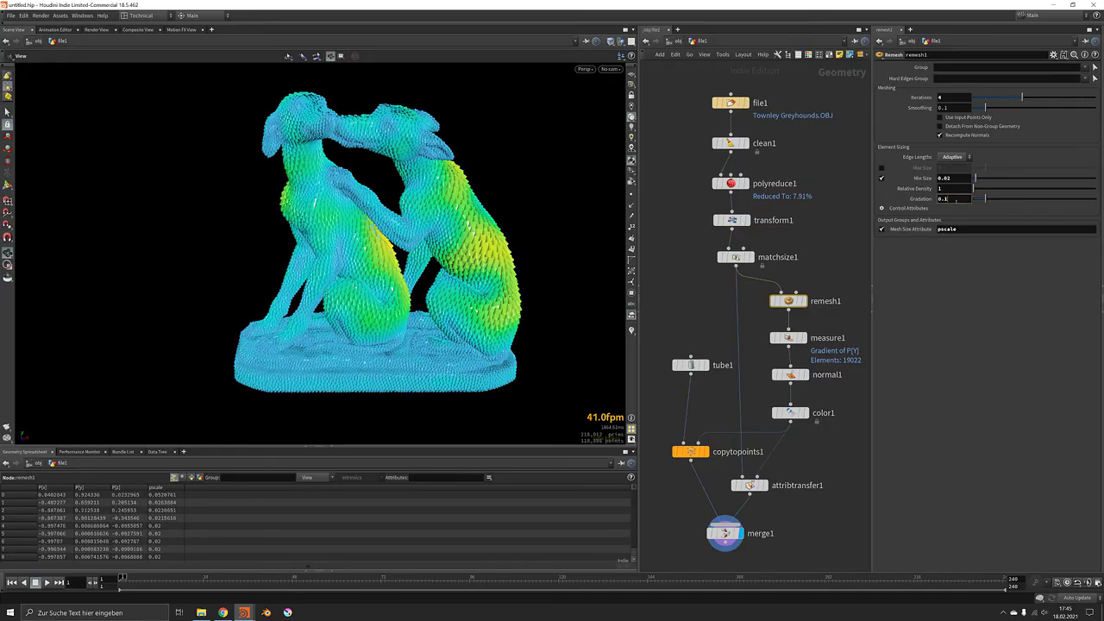
pyautogui.press('BackSpace')
pyautogui.write('3')
pyautogui.press('Return')
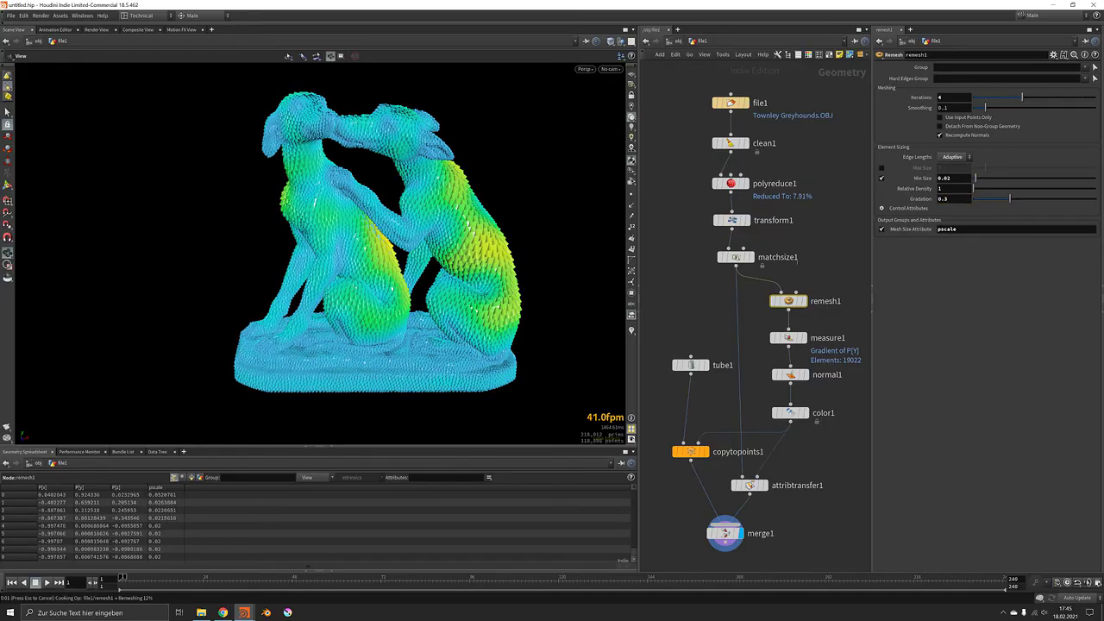
# Examine the size and color variation of the scales on the greyhounds' backs and legs from several angles and up close.
pyautogui.moveTo(499, 225); pyautogui.dragTo(462, 202)
pyautogui.moveTo(317, 214); pyautogui.dragTo(266, 215)
pyautogui.scroll(5, 266, 216)
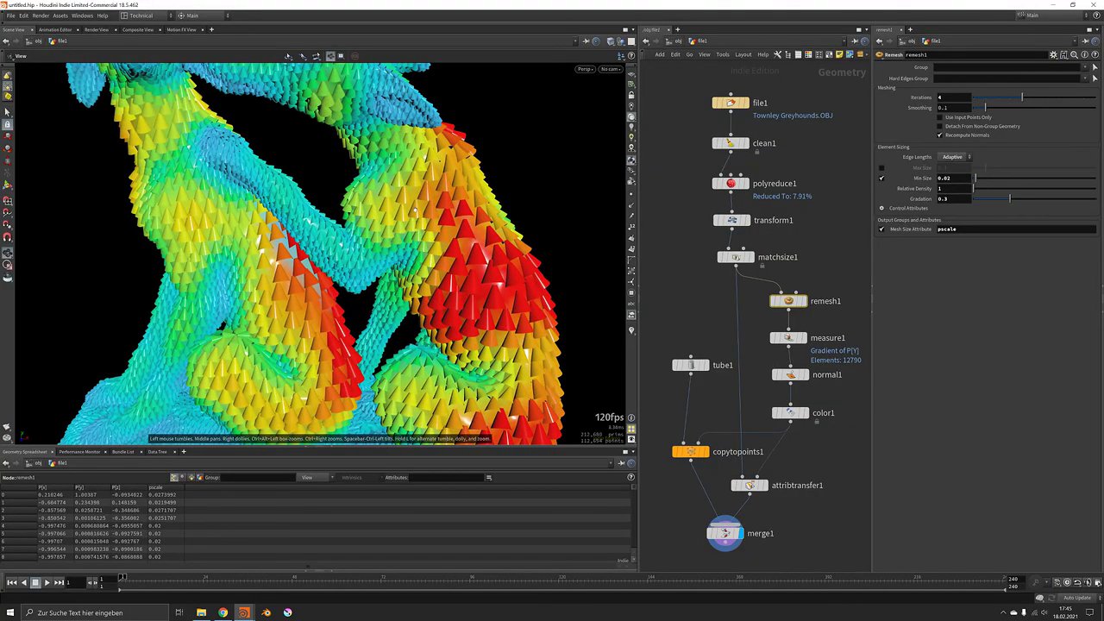
pyautogui.moveTo(419, 208); pyautogui.dragTo(375, 213)
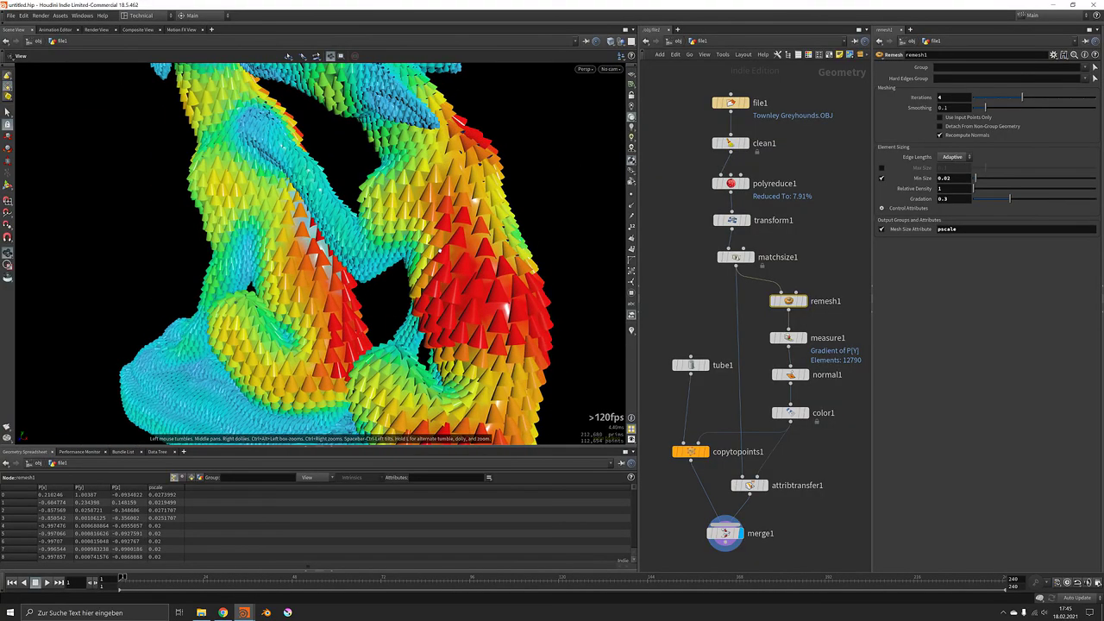
pyautogui.moveTo(243, 216); pyautogui.dragTo(231, 217)
pyautogui.moveTo(473, 276); pyautogui.dragTo(452, 277)
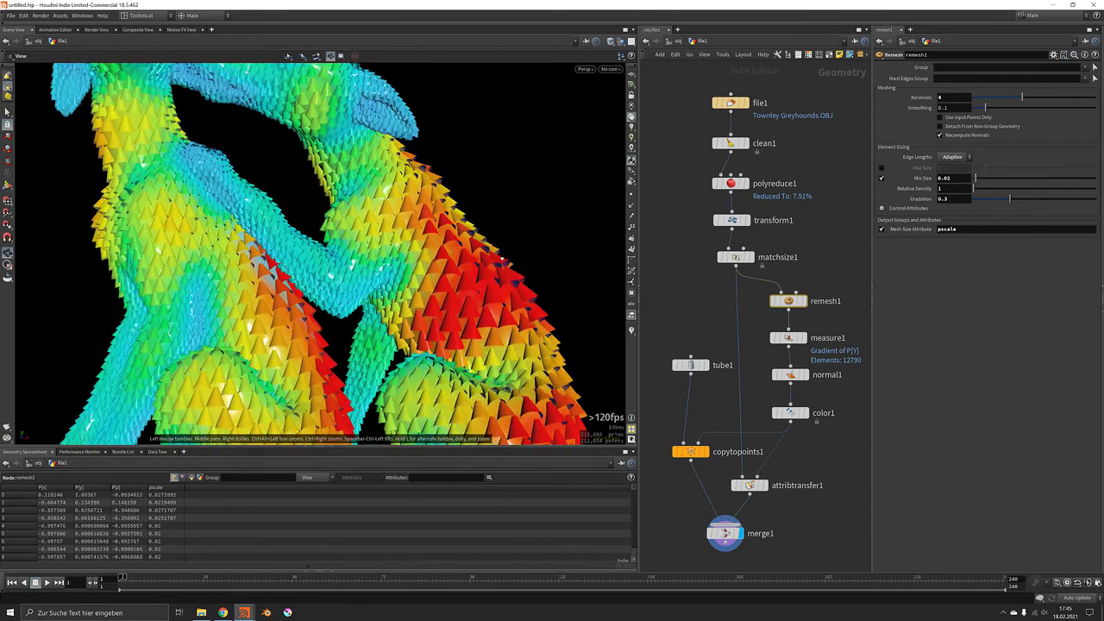
pyautogui.scroll(3, 483, 258)
pyautogui.moveTo(500, 239); pyautogui.dragTo(442, 273)
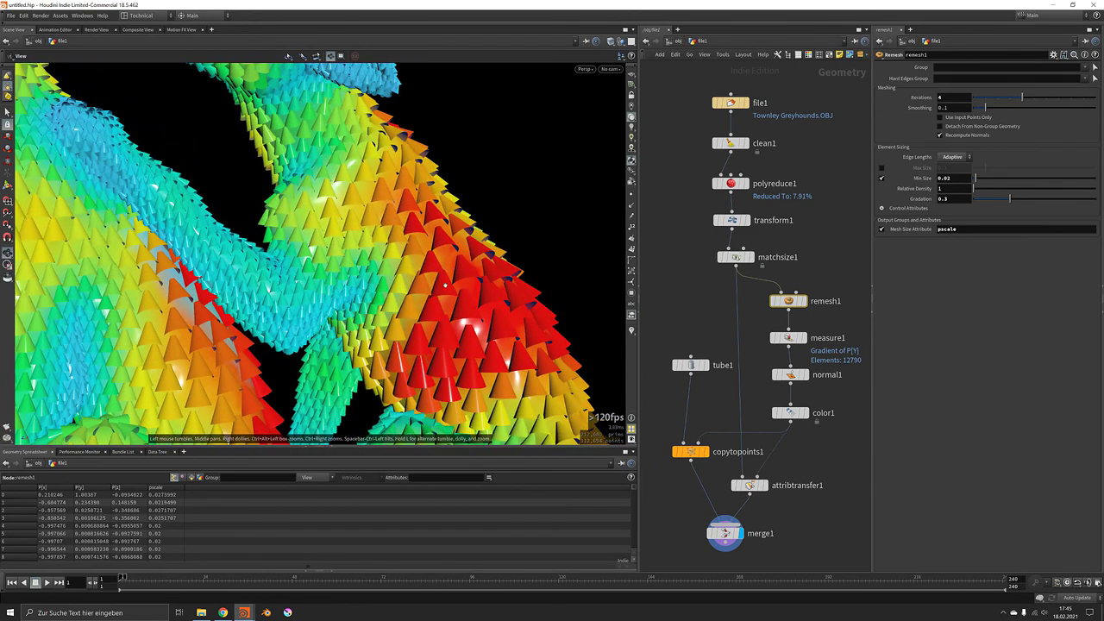
# Switch to Chrome and enlarge the scaled pig head image in the odforce thread "Dual mesh to Voronoi mesh" for comparison.
pyautogui.click(222, 613)
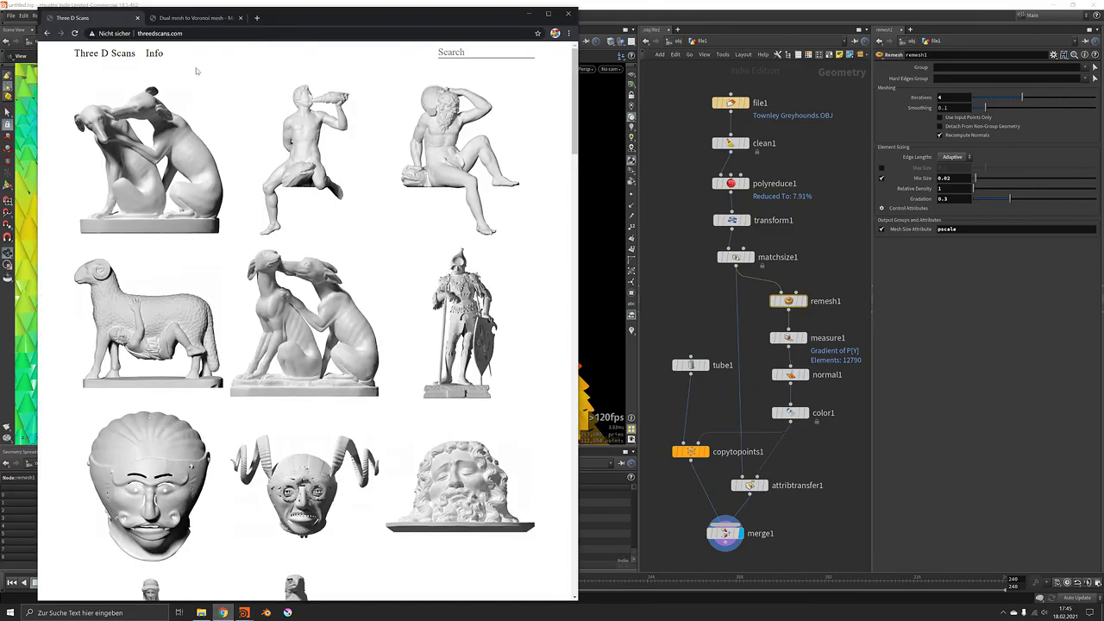
pyautogui.click(197, 17)
pyautogui.click(324, 216)
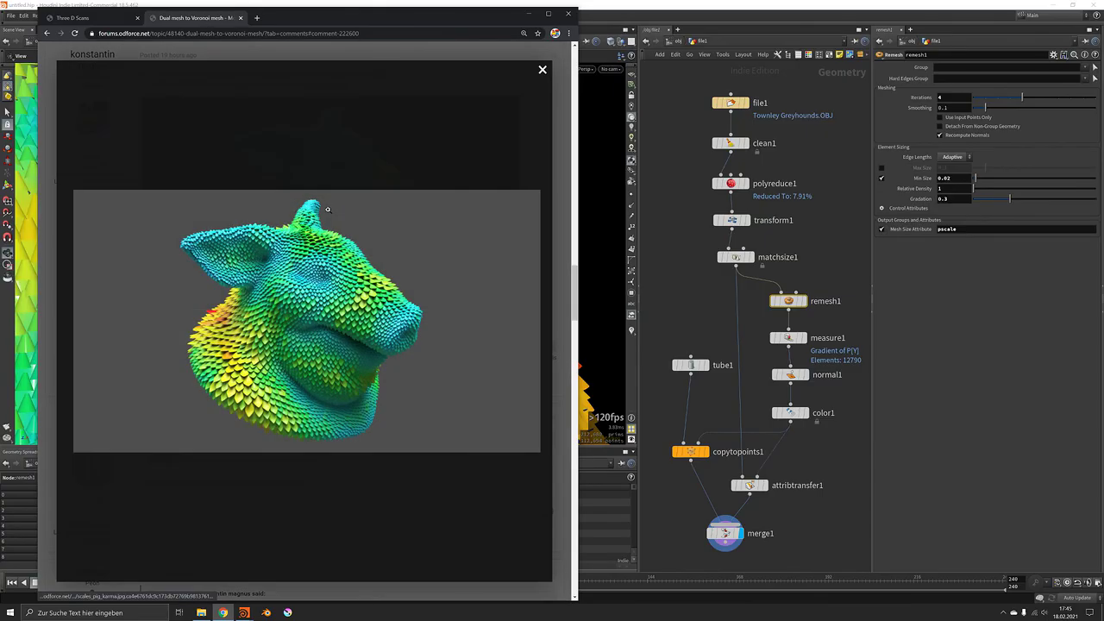